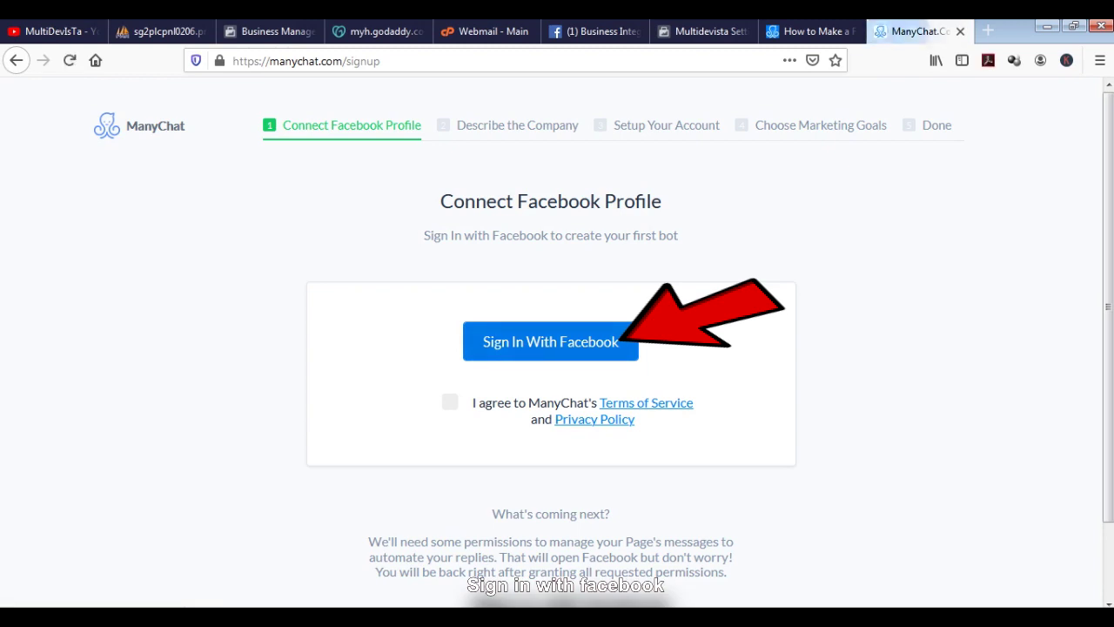
Agree to ManyChat's terms and sign in with Facebook, granting the requested profile and Page permissions.
click(450, 401)
click(550, 341)
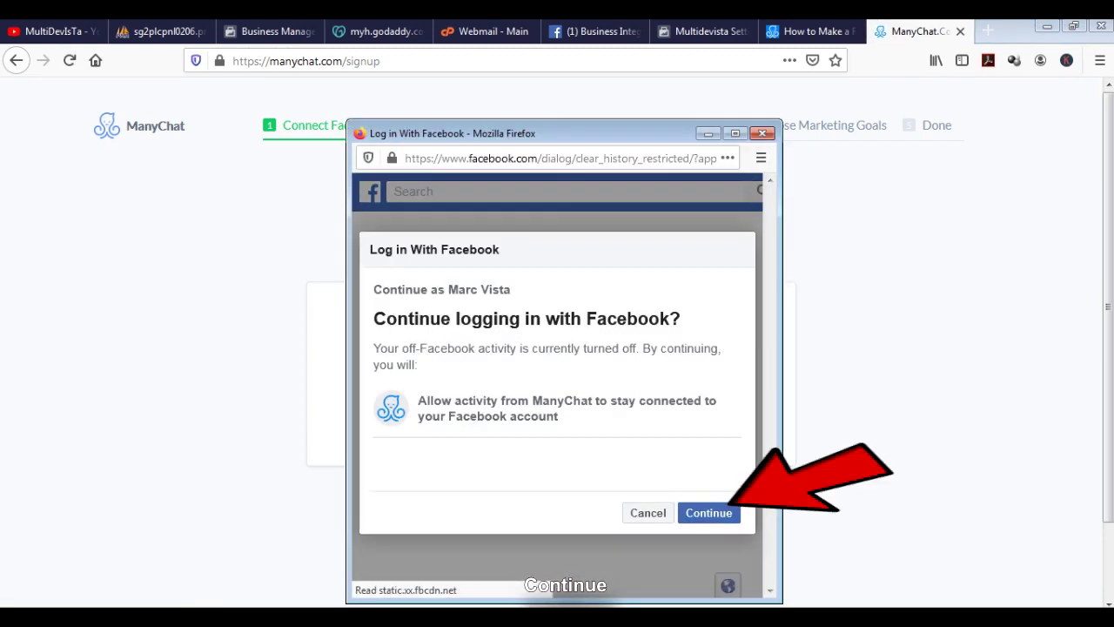
click(708, 513)
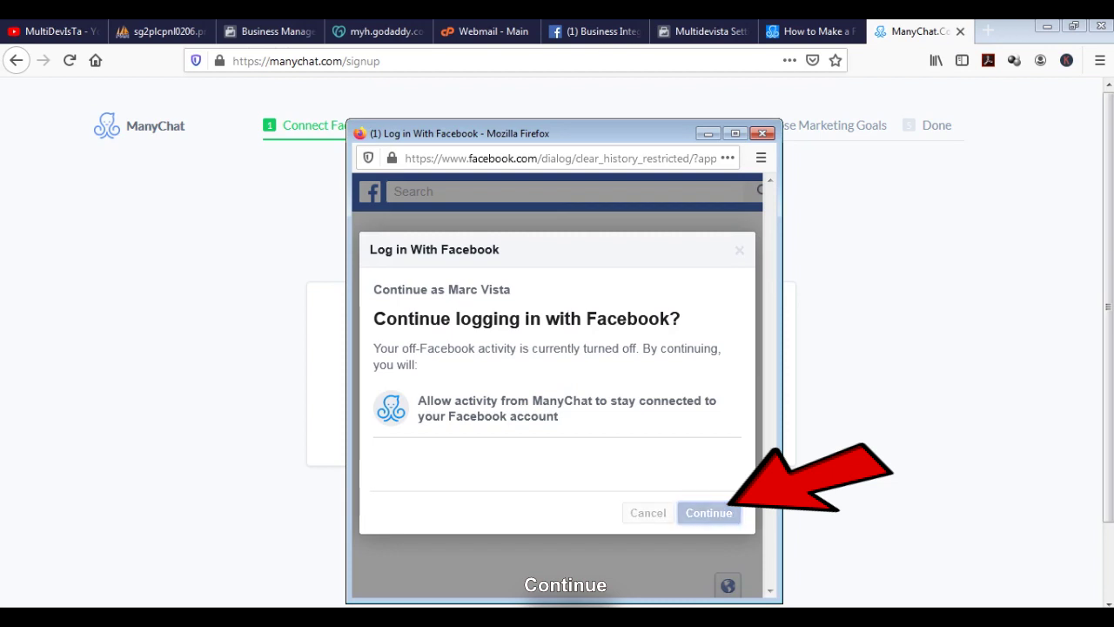
key(Return)
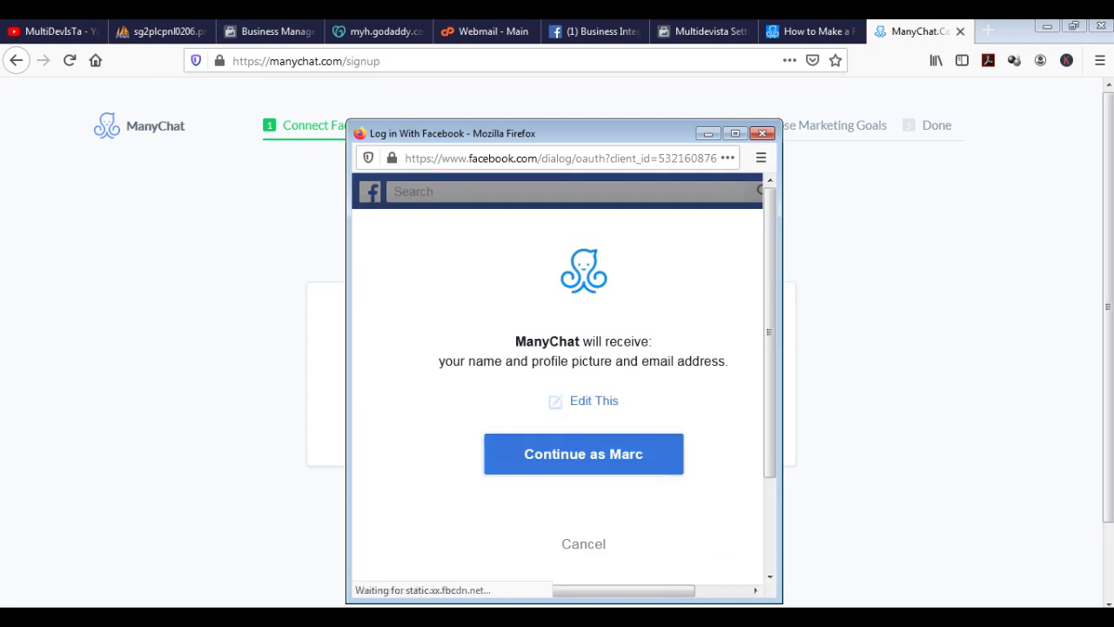
key(Return)
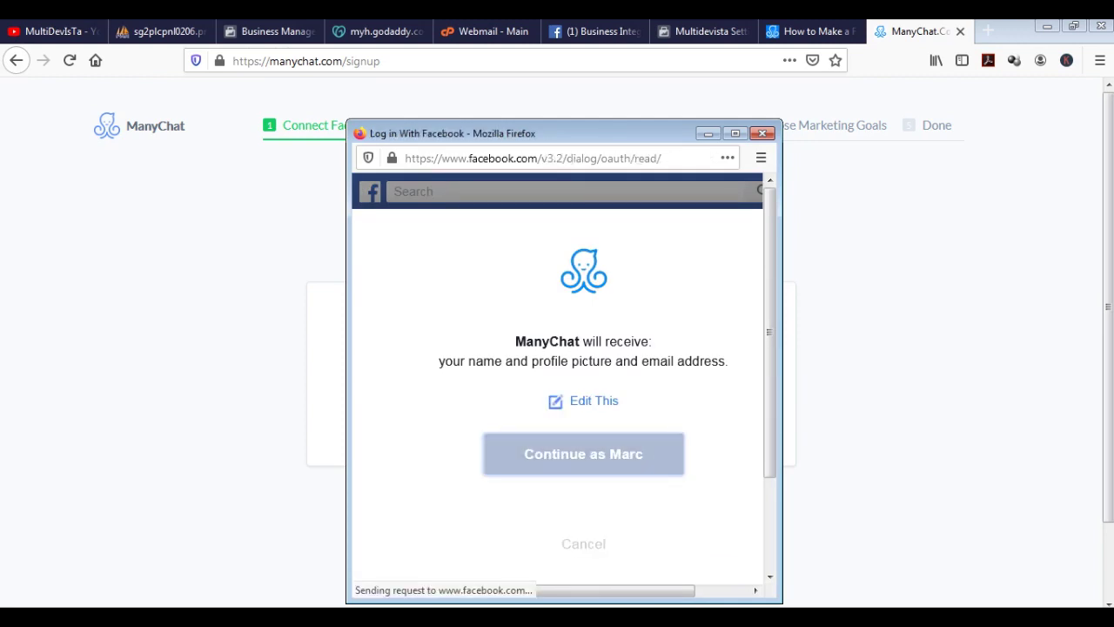
scroll(557, 378, down, 1)
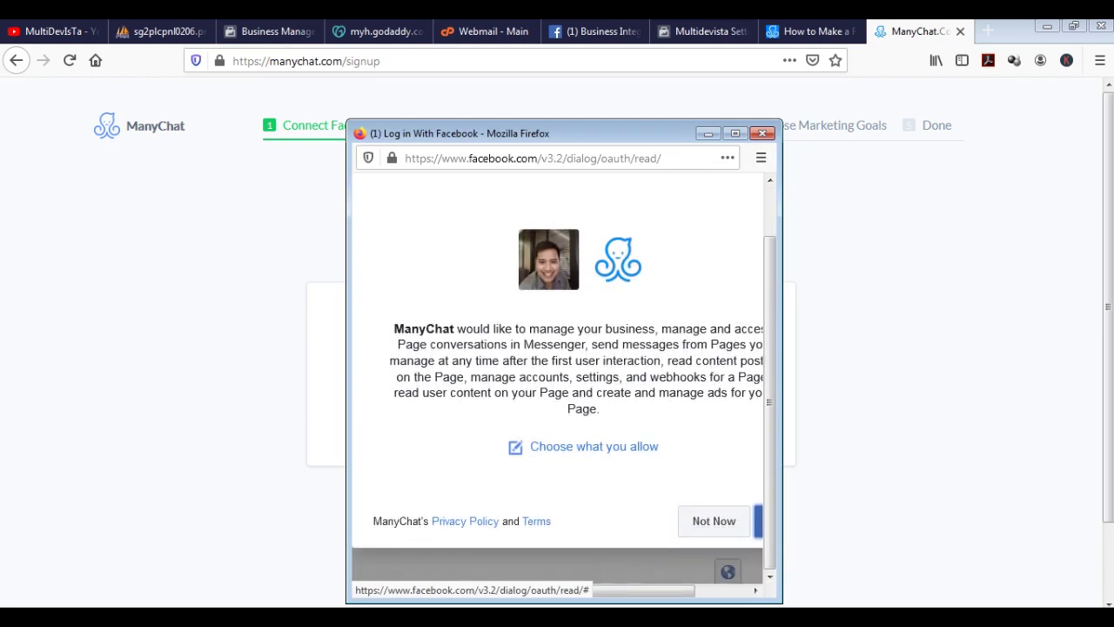
drag(530, 590, 583, 590)
key(Return)
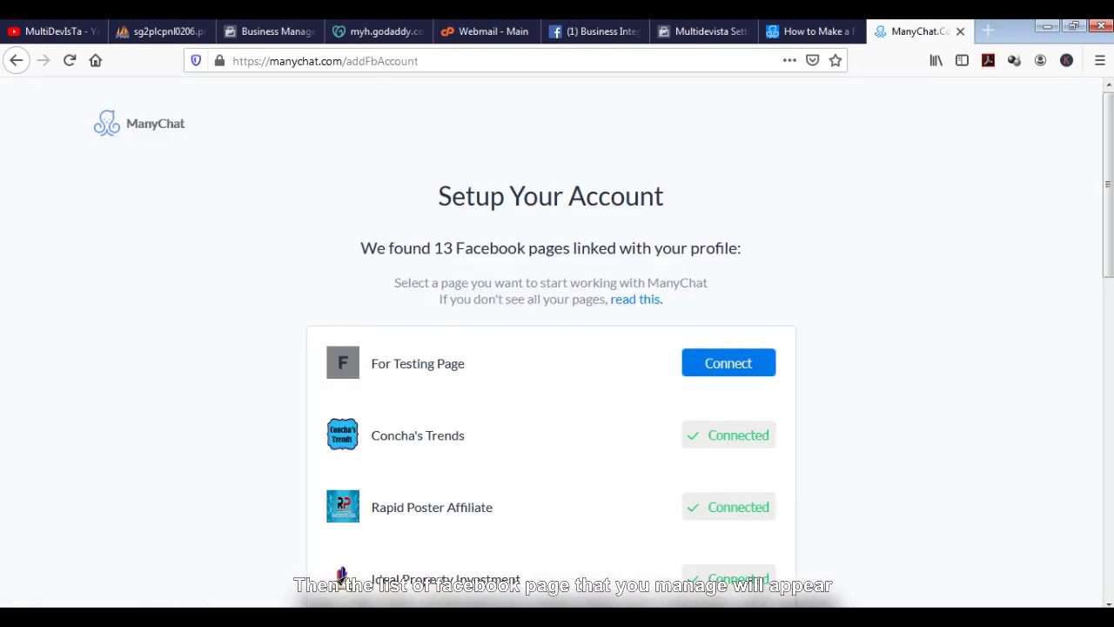
Connect the Facebook page "For Testing Page" from the list of linked pages to ManyChat.
scroll(550, 348, down, 5)
scroll(550, 348, down, 5)
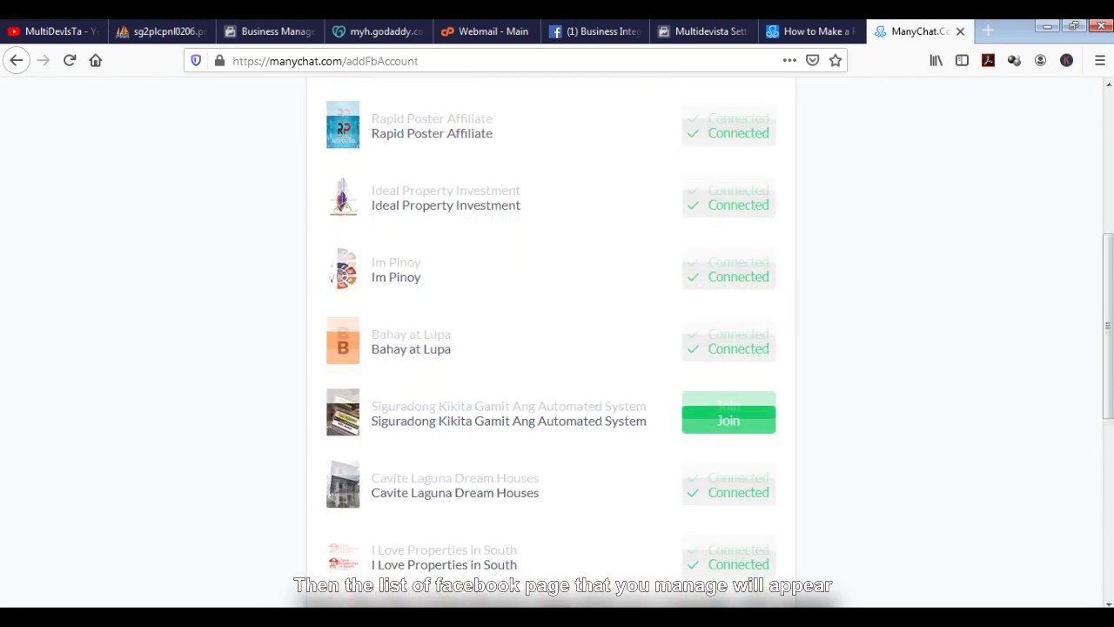
scroll(550, 348, up, 10)
scroll(341, 574, down, 10)
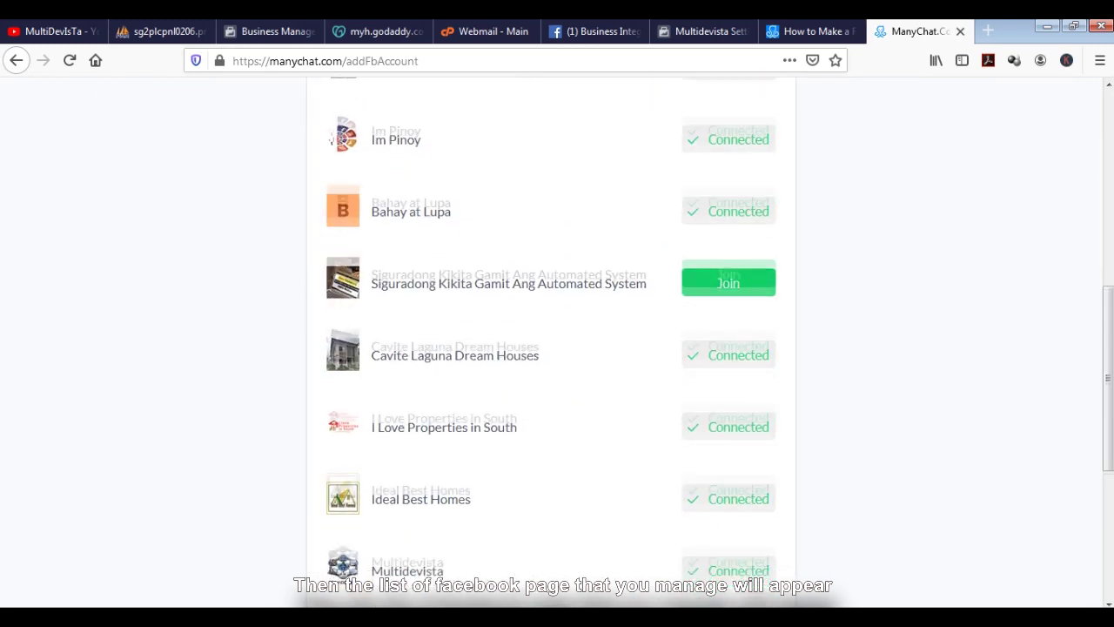
mouse_move(728, 415)
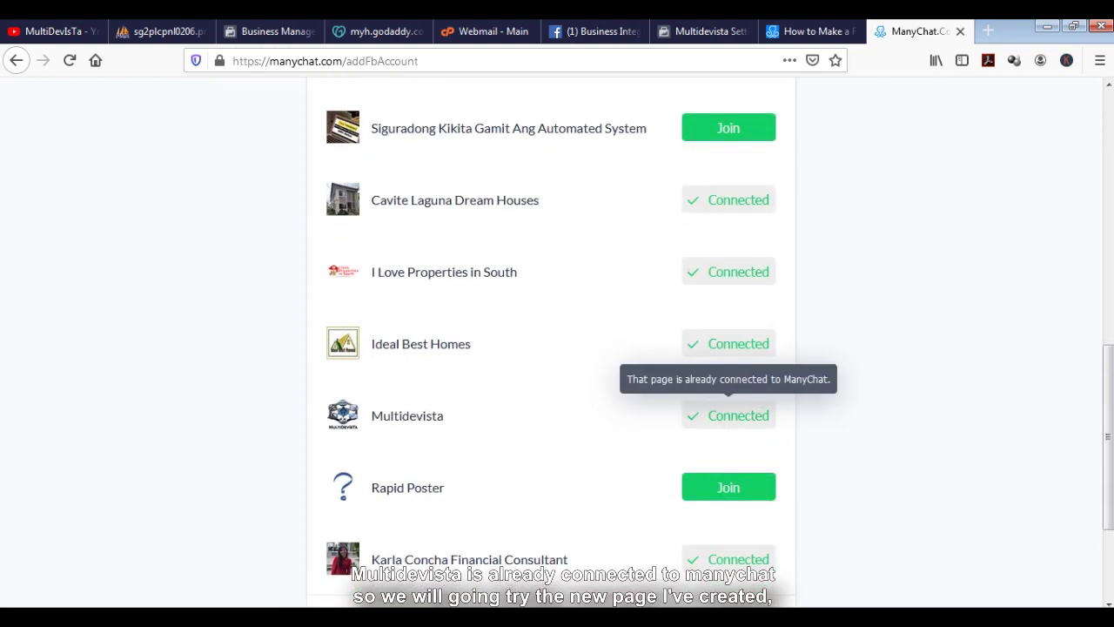
scroll(550, 348, up, 10)
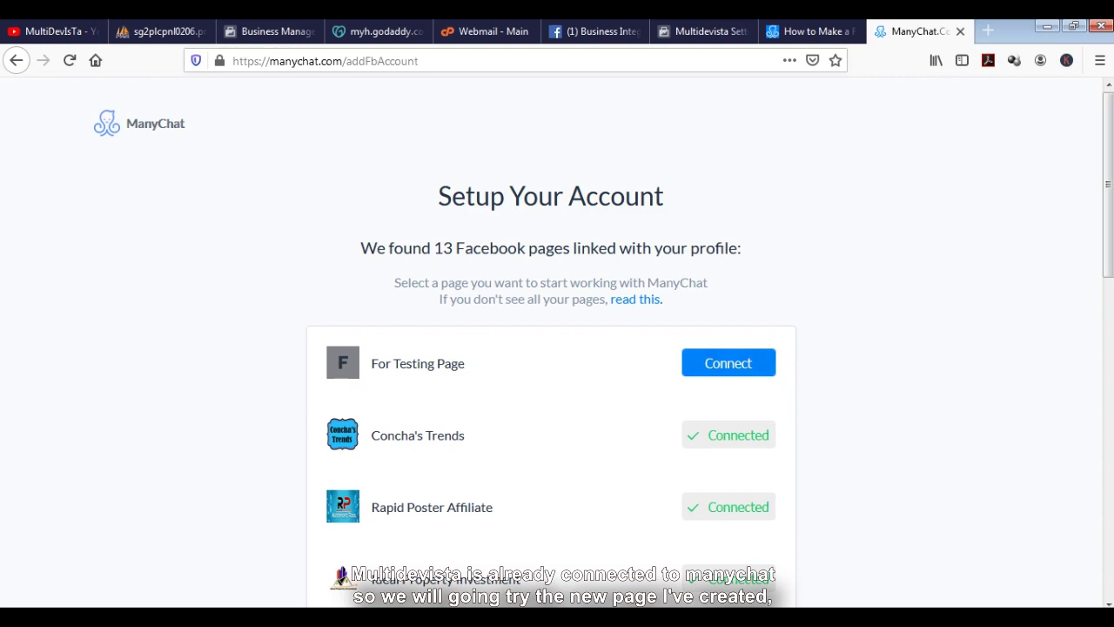
click(727, 363)
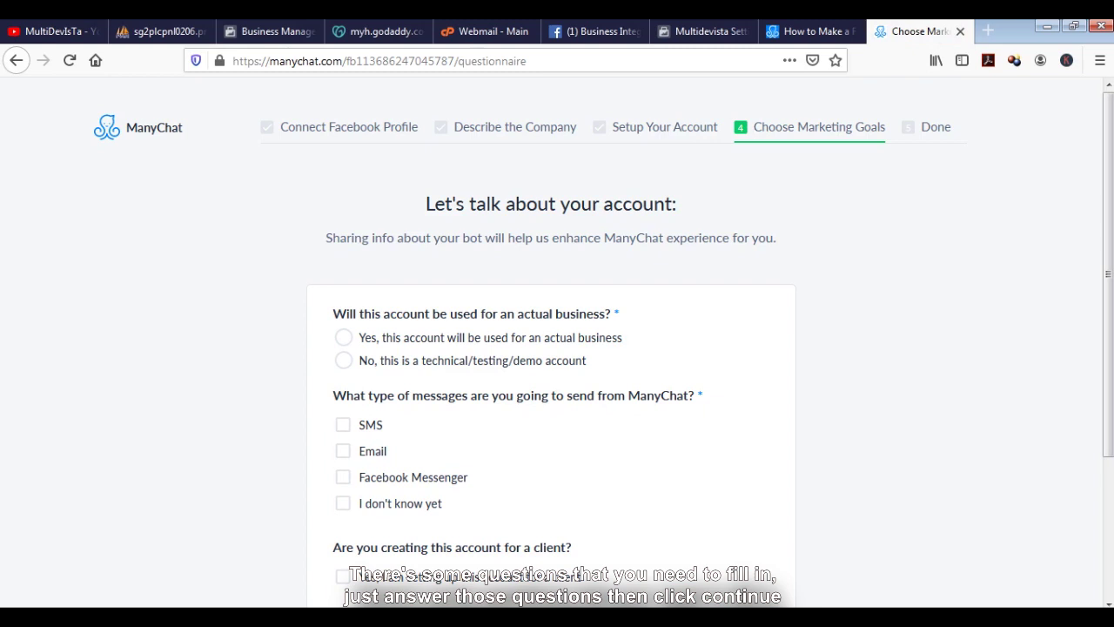
Answer the account questionnaire with a technical/testing/demo account and Facebook Messenger messages, and submit it.
scroll(550, 348, down, 2)
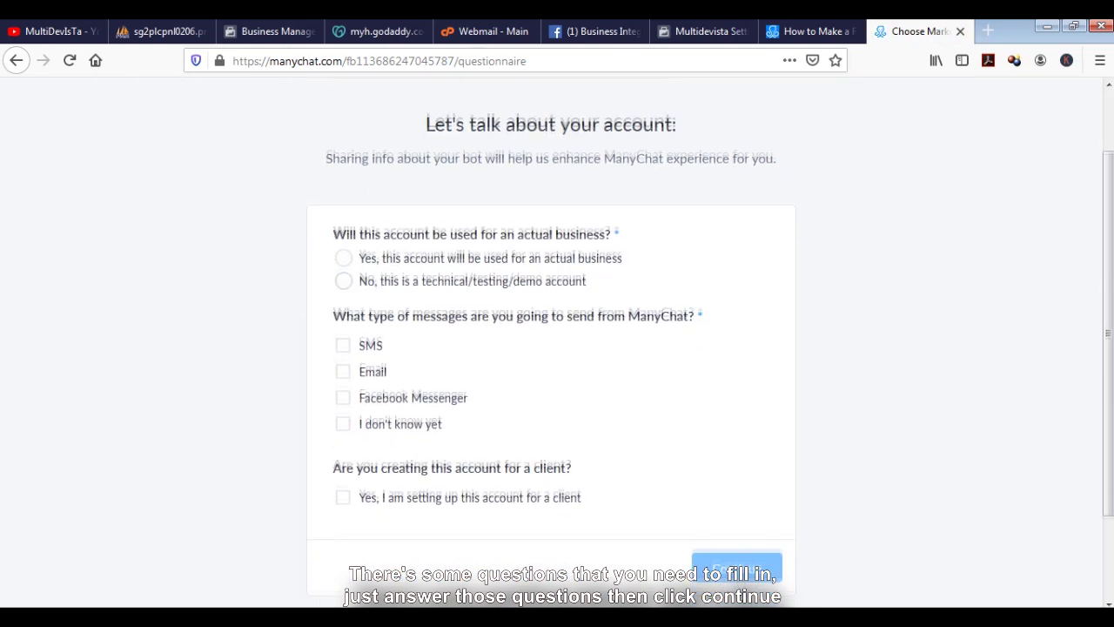
scroll(550, 348, down, 2)
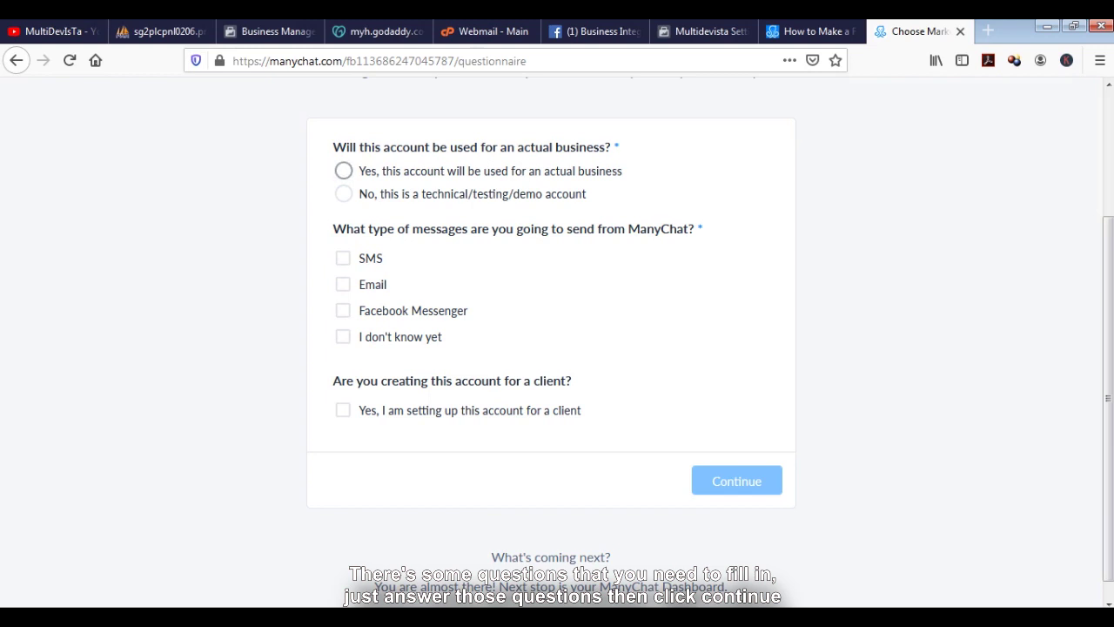
click(344, 193)
click(343, 310)
click(736, 481)
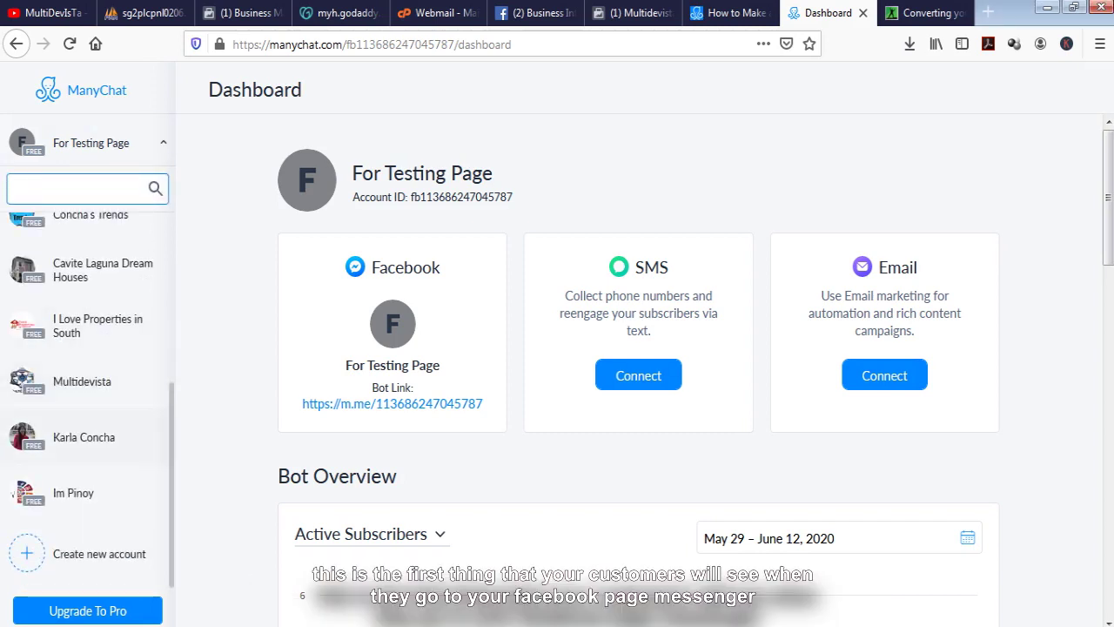
Switch to the Multidevista account and preview the greeting text in its settings as an example.
click(81, 381)
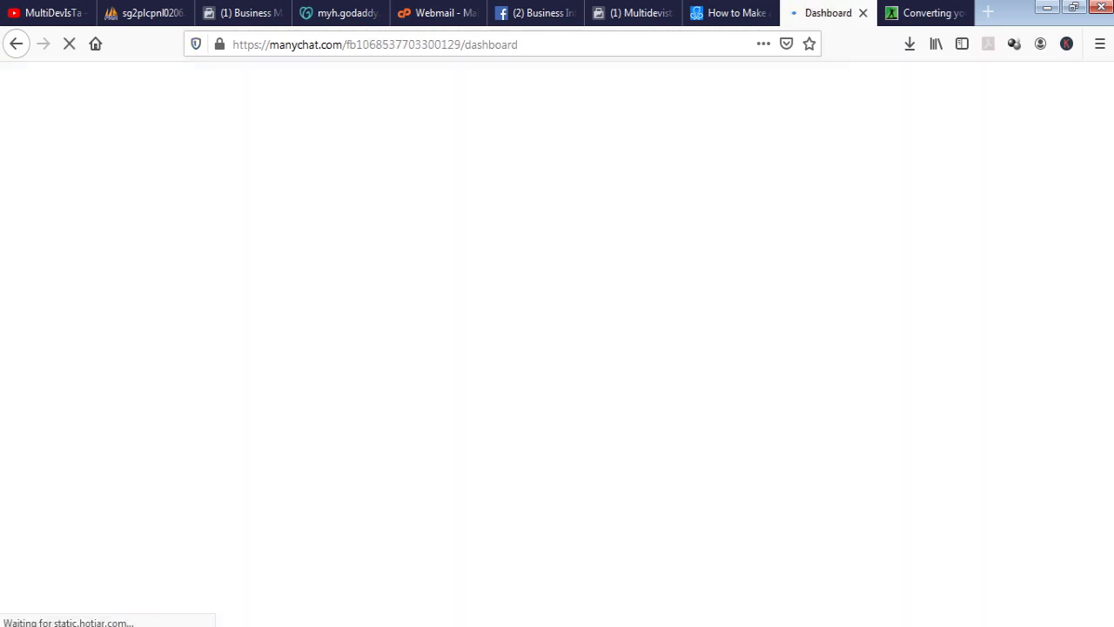
click(73, 493)
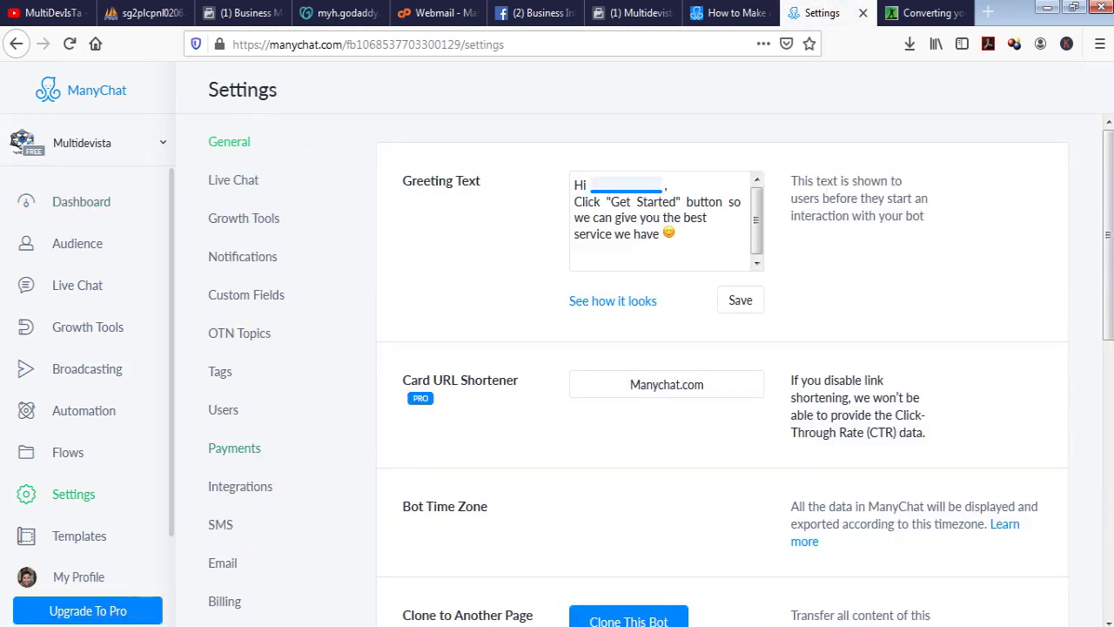
click(612, 300)
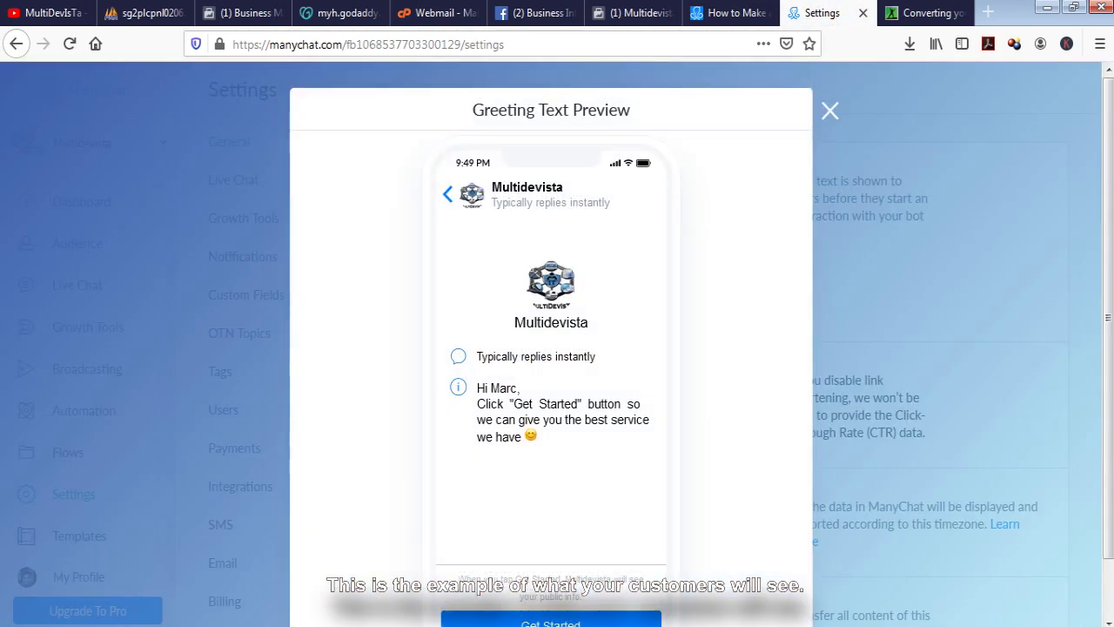
scroll(551, 348, down, 1)
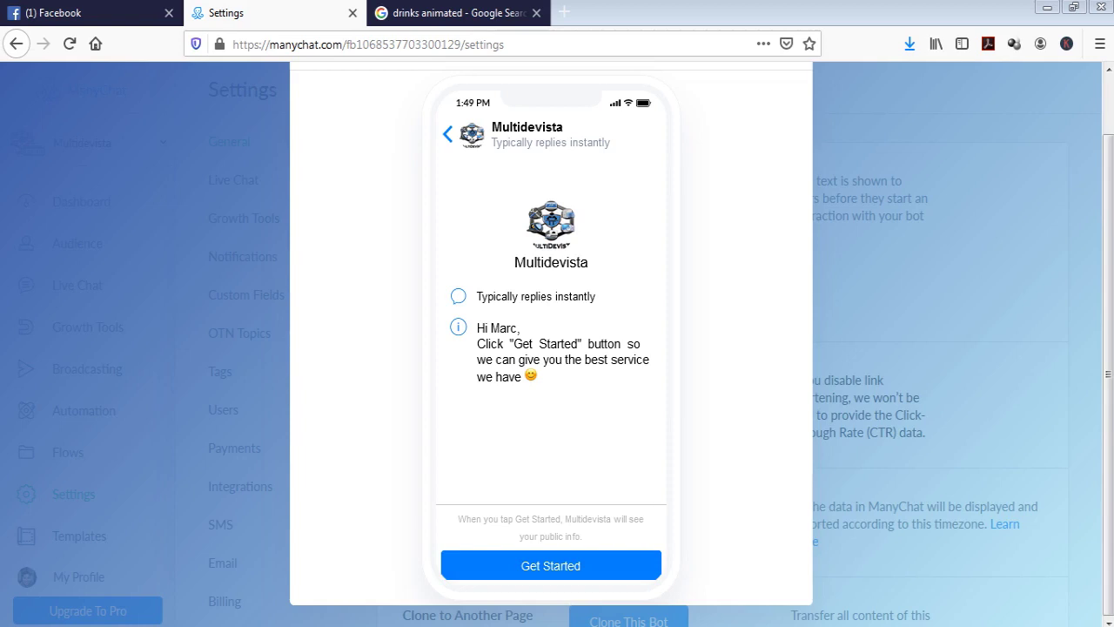
key(Escape)
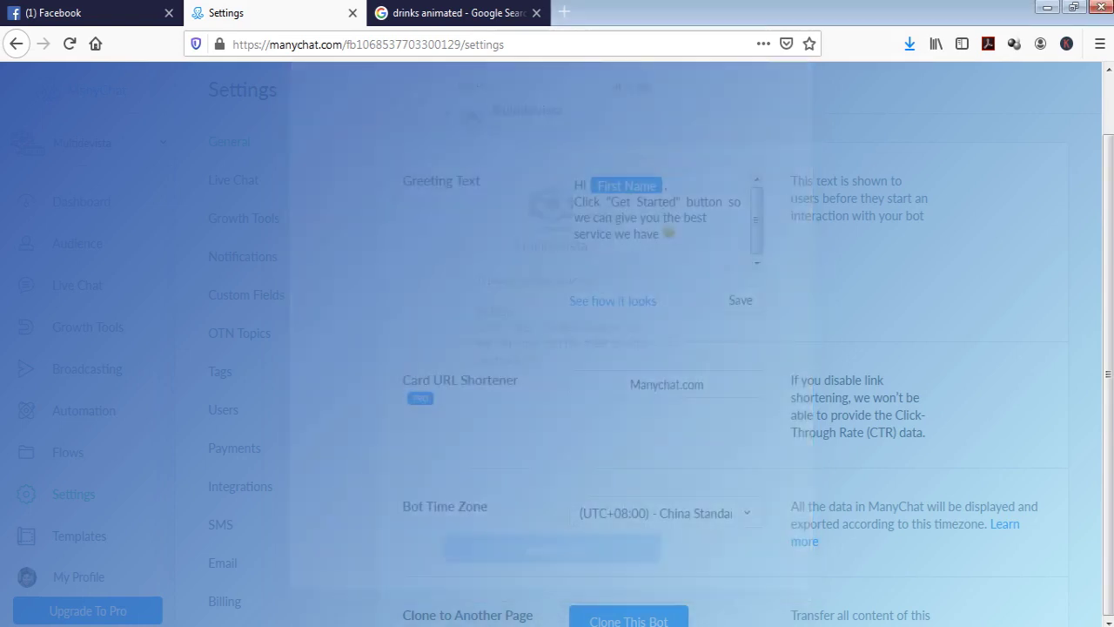
Switch to the "For Testing Page" account and open its general settings.
click(87, 143)
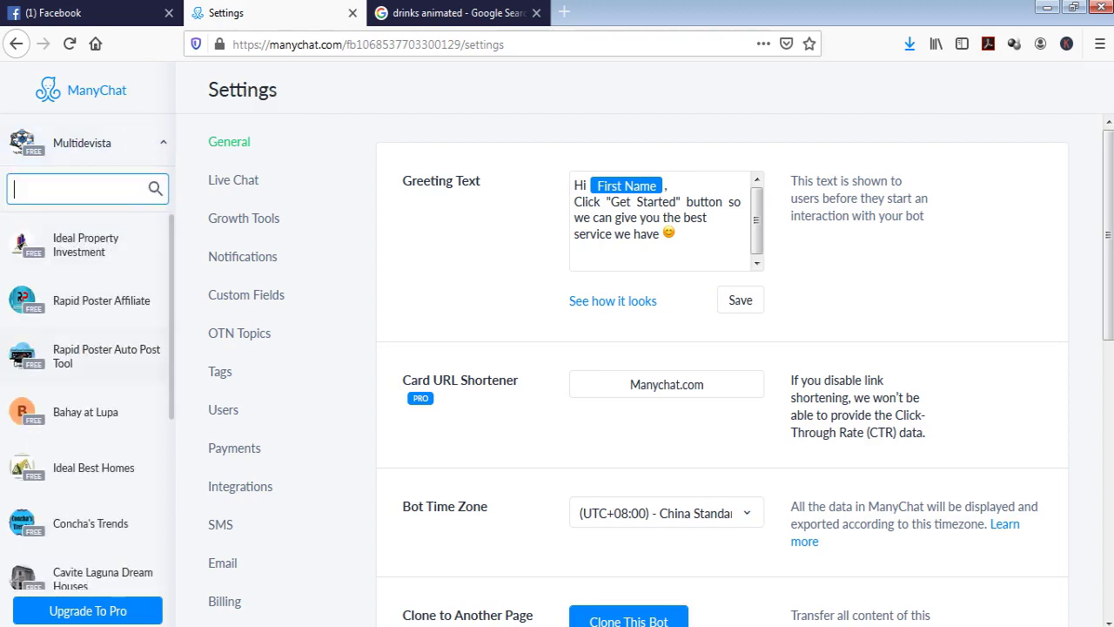
scroll(87, 381, down, 4)
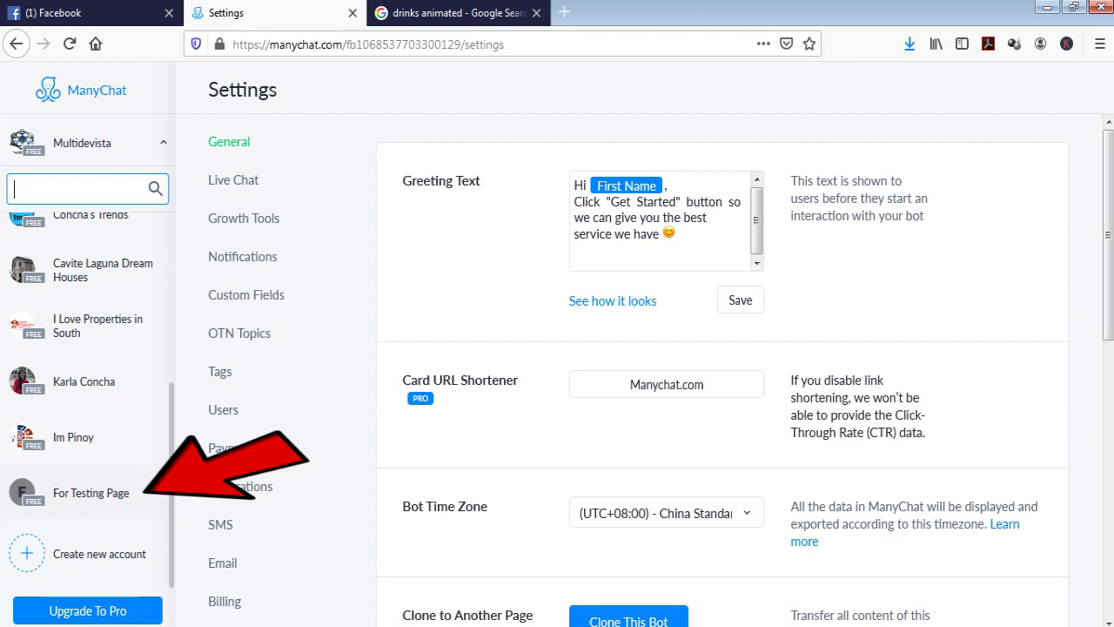
click(84, 496)
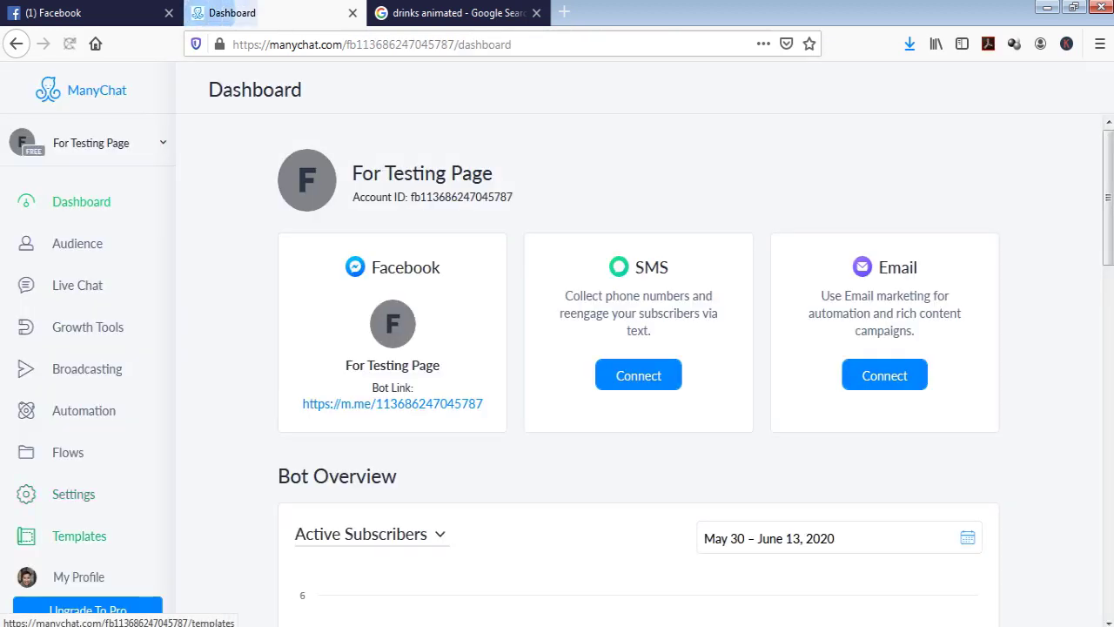
click(73, 493)
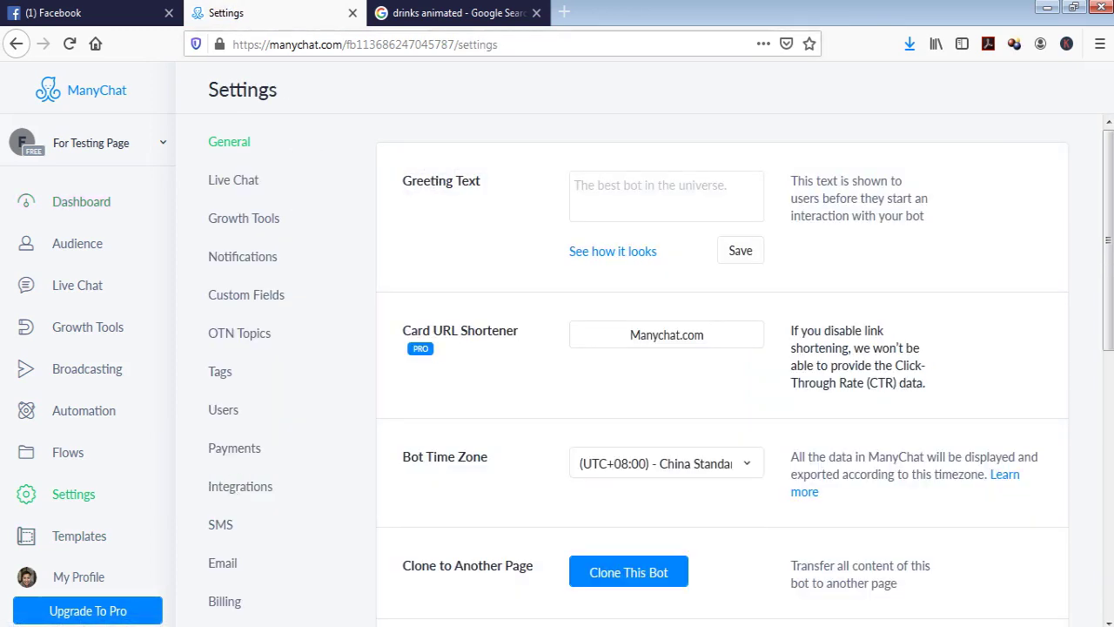
Enter the greeting text "Hi" and, on a new line, "We are the best food store in town" followed by a house emoji.
click(574, 184)
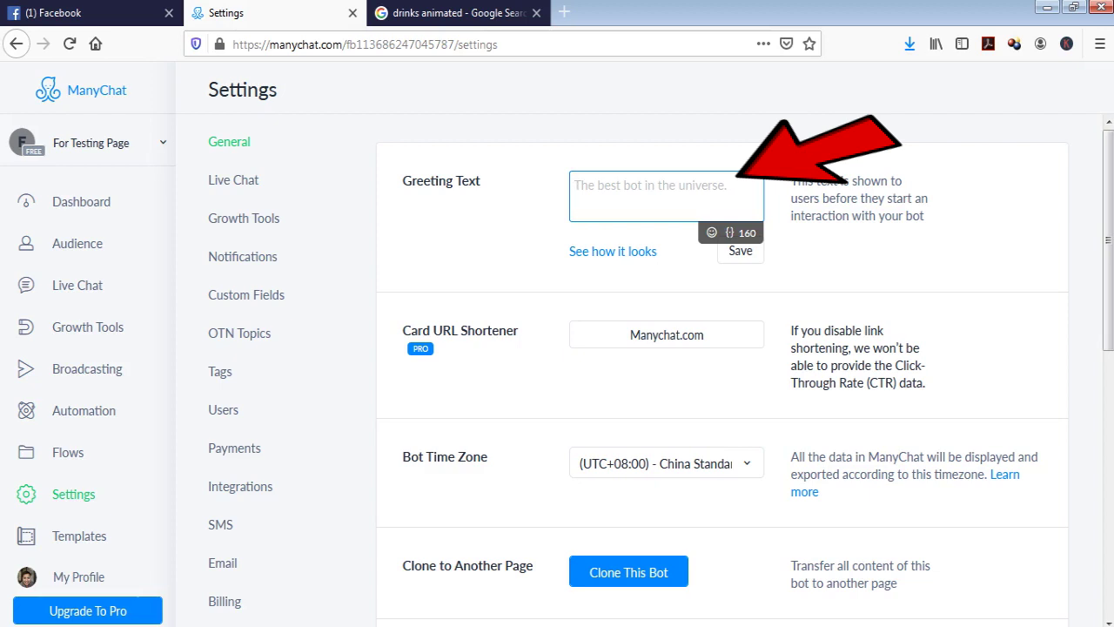
text(Hi )
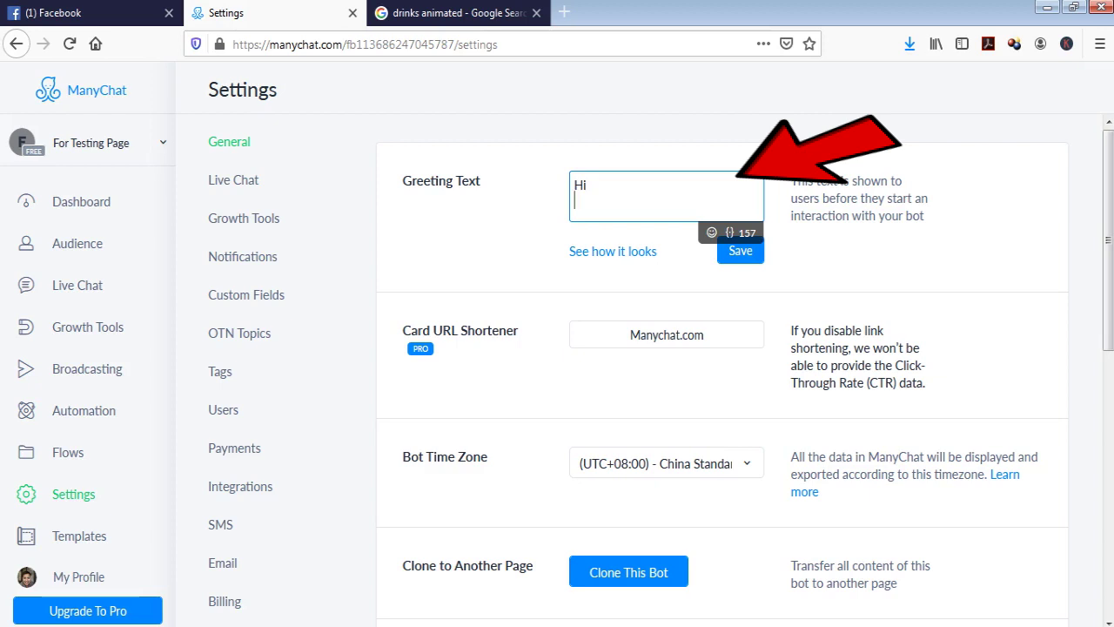
text(We are the best food store in town)
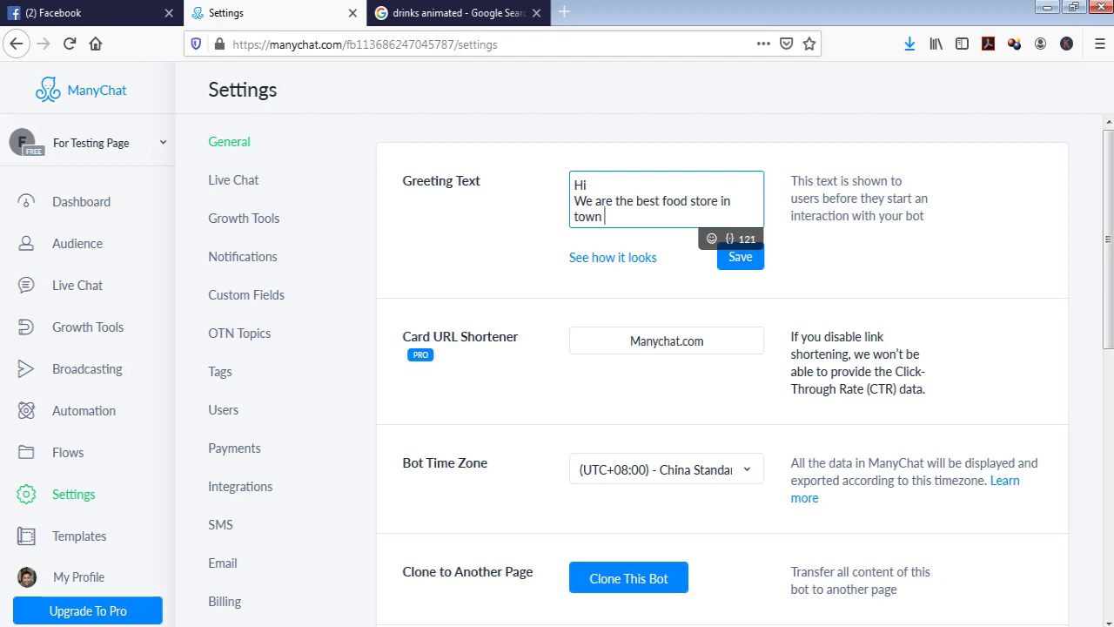
click(711, 238)
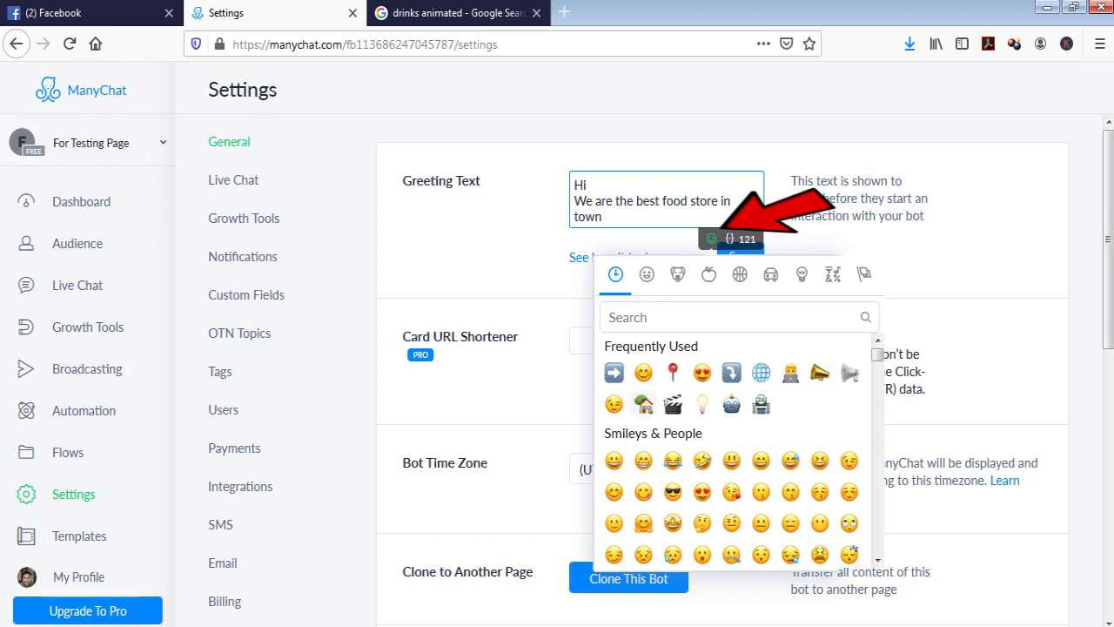
click(643, 404)
Insert the first_name variable after "Hi" in the greeting text, followed by a smiling face emoji.
click(617, 216)
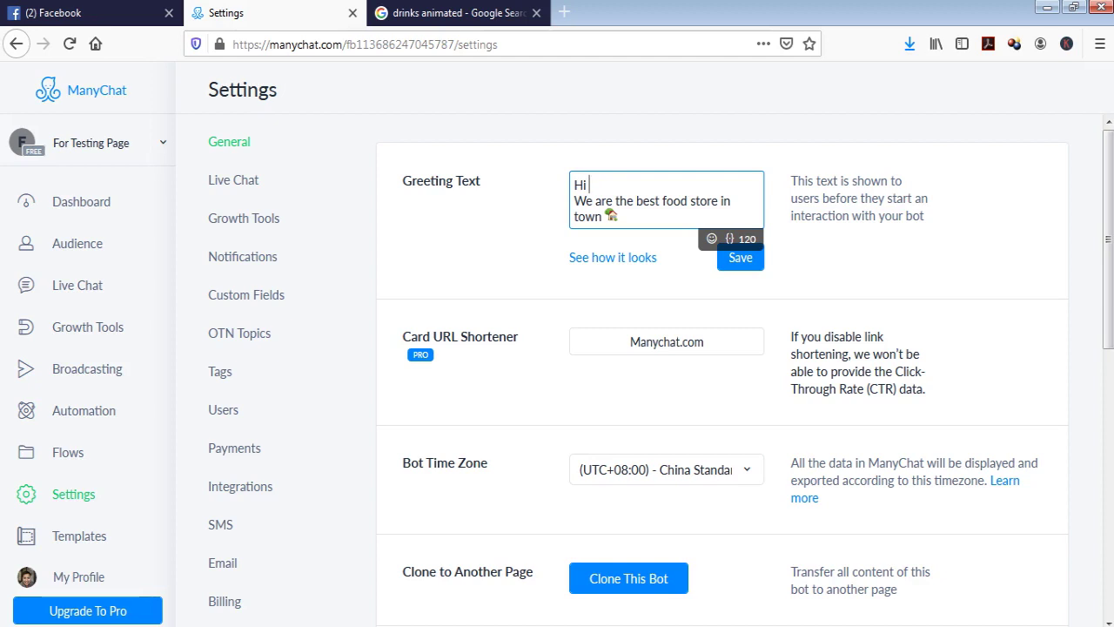
click(729, 238)
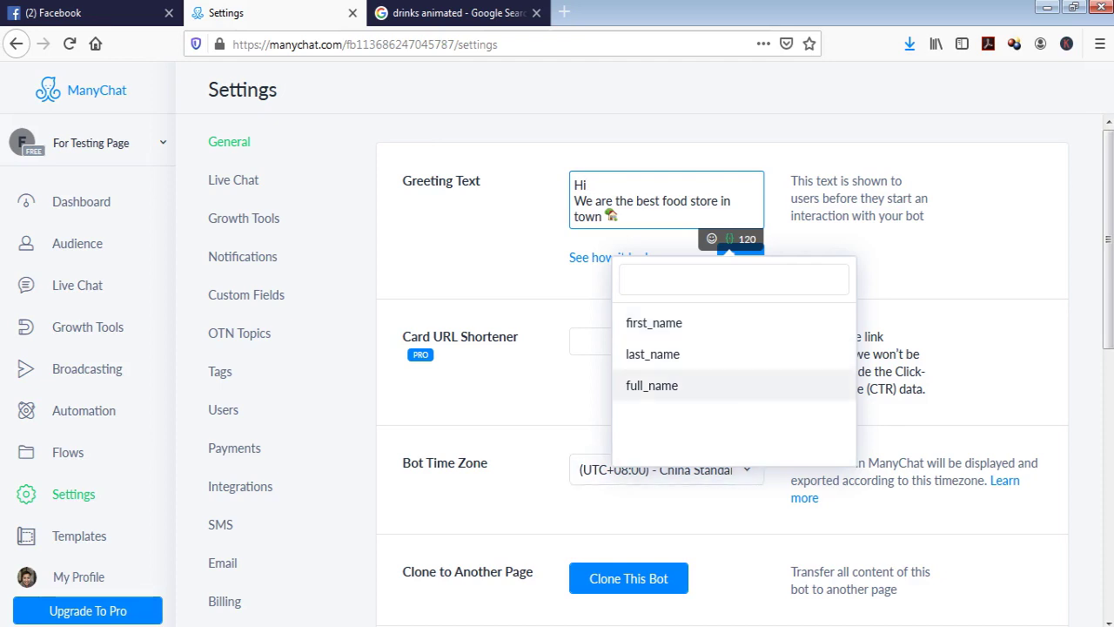
click(654, 322)
key(Return)
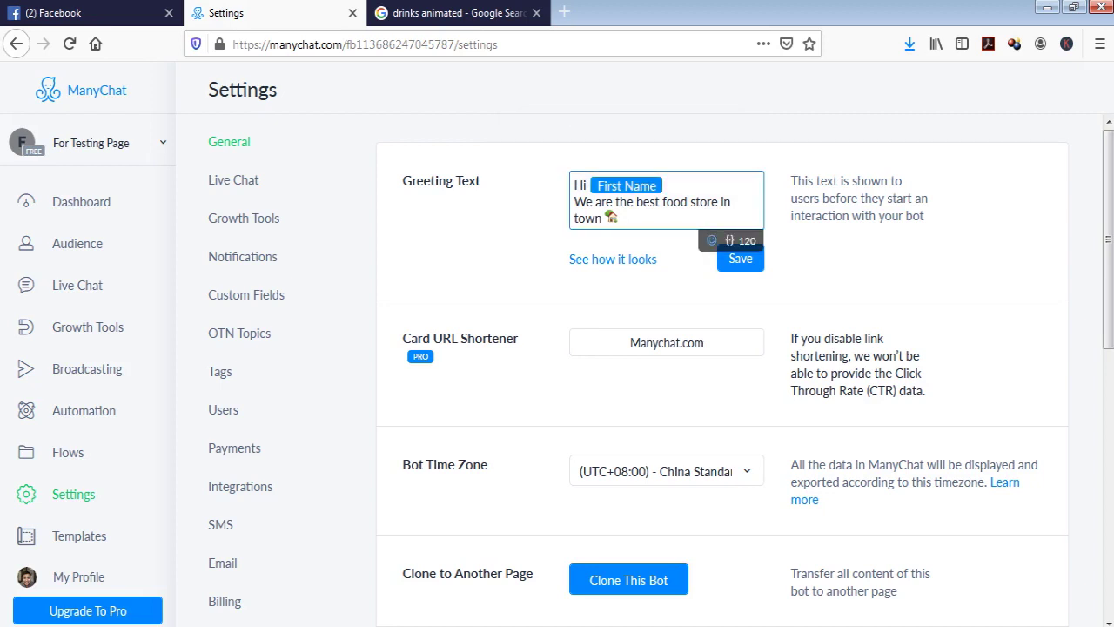
click(711, 240)
click(642, 373)
Add a paragraph to the greeting text: "Kindly Click GET STARTED BUTTON to see the food we have and start your order" with a smiling emoji.
key(Return)
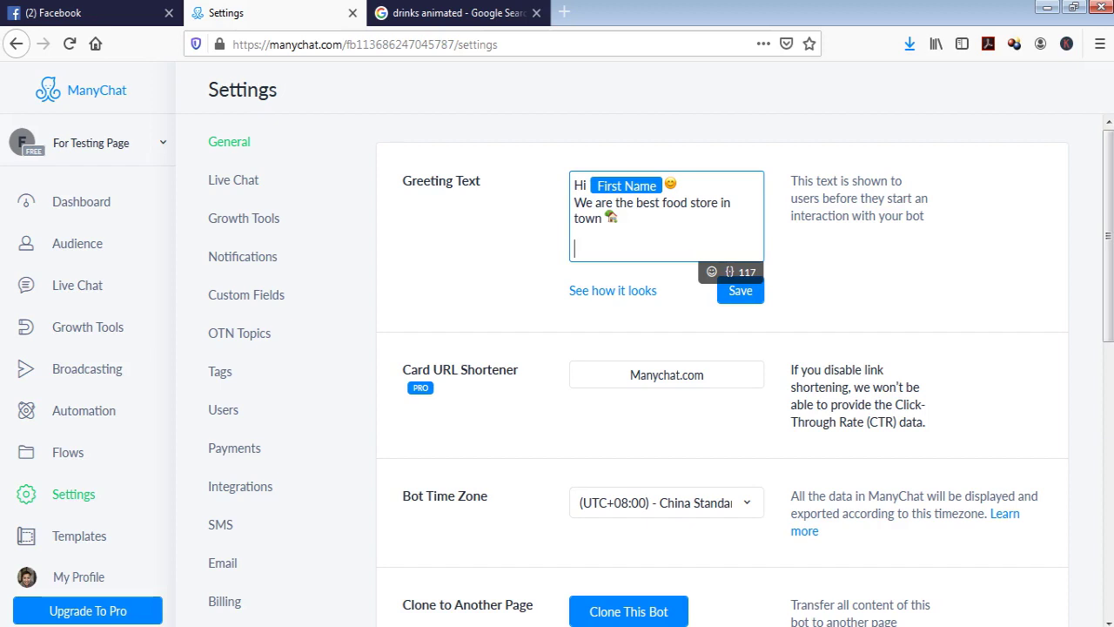
text(Kidly)
key(BackSpace)
key(BackSpace)
key(BackSpace)
text(ndly Click G)
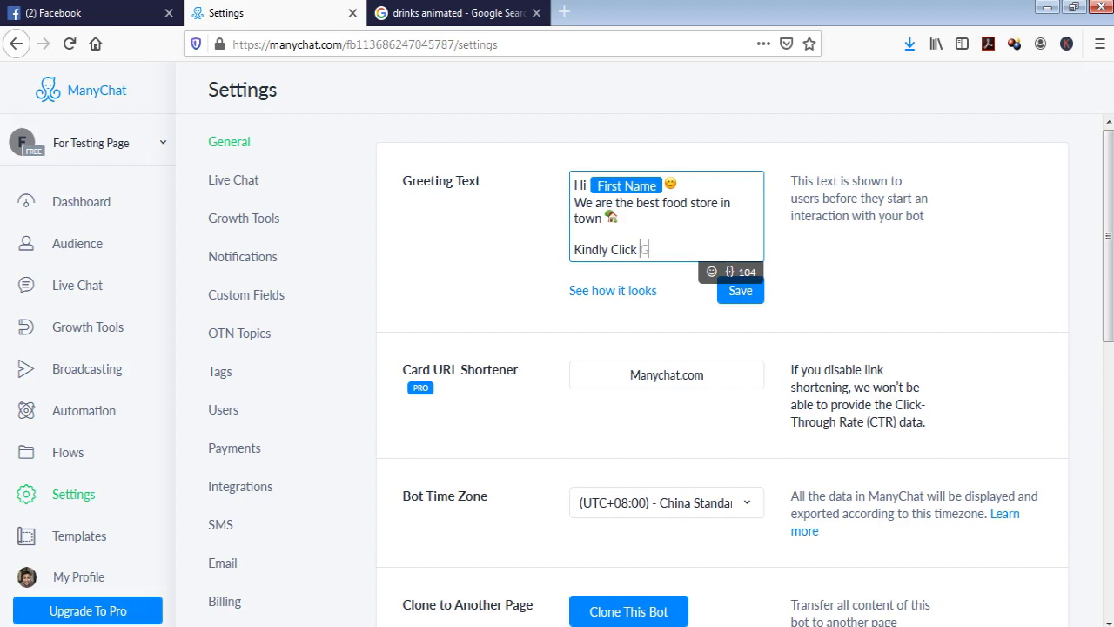
text(ET STARTED)
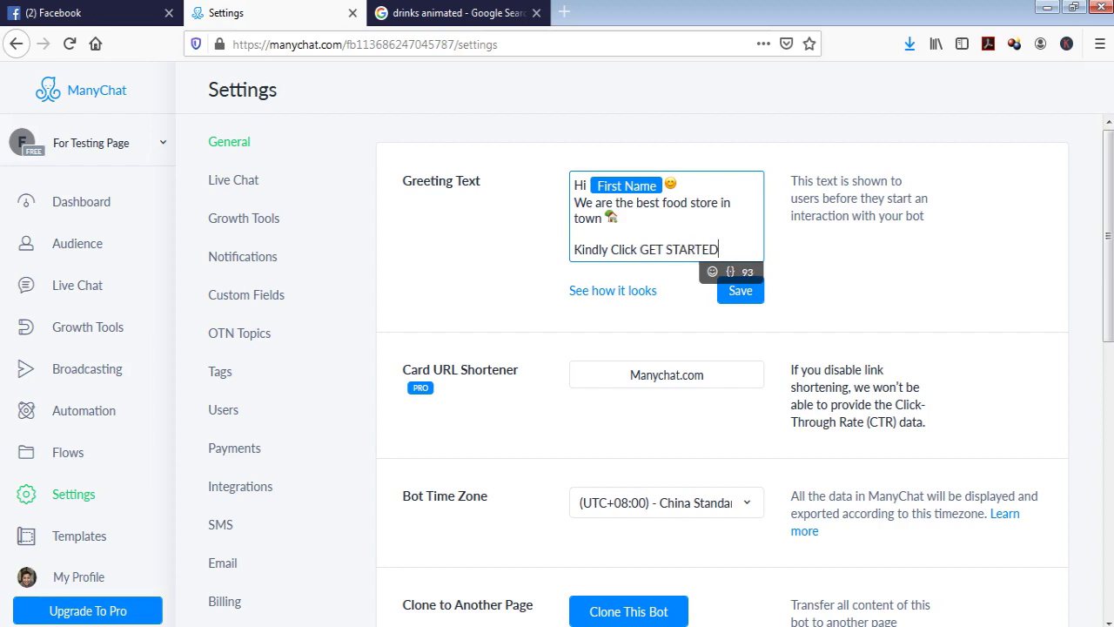
text( BUTTON)
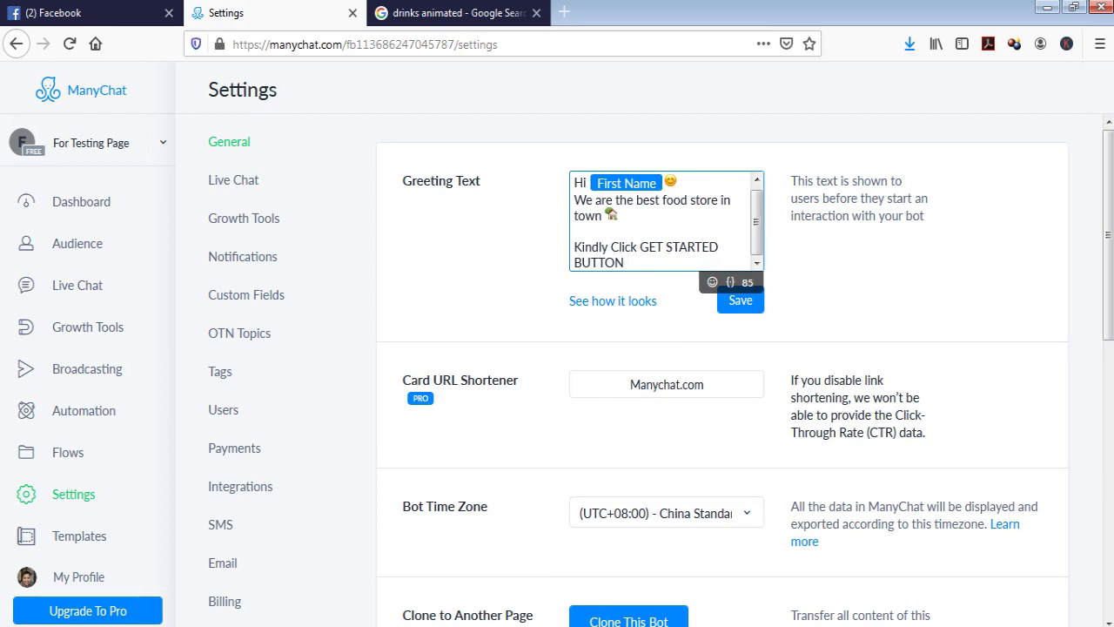
text( to see the food we)
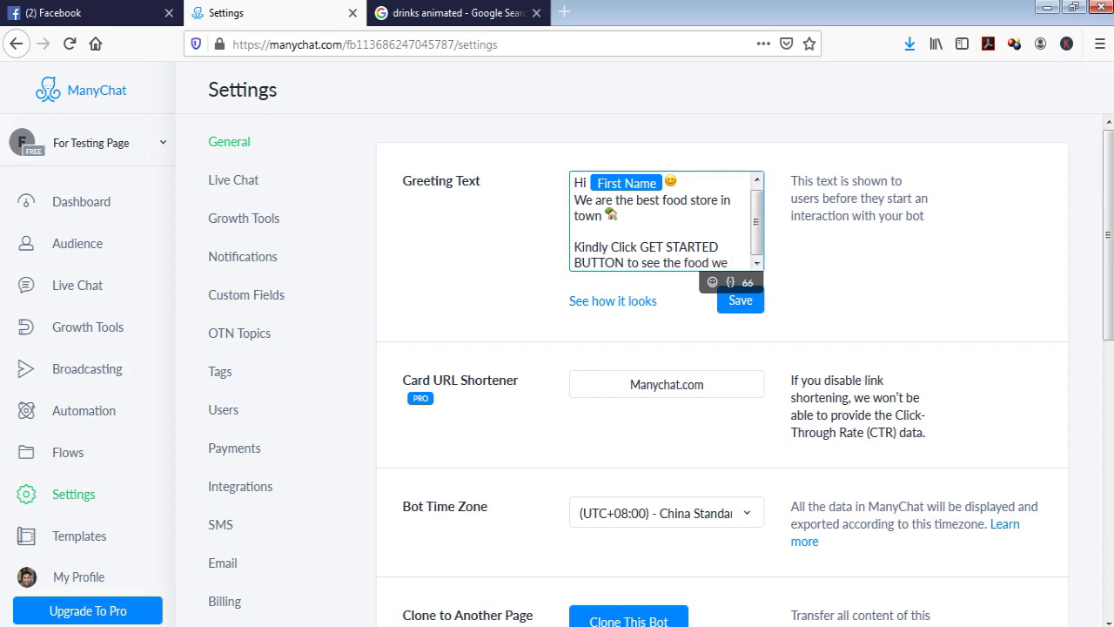
text( have and start your ordder)
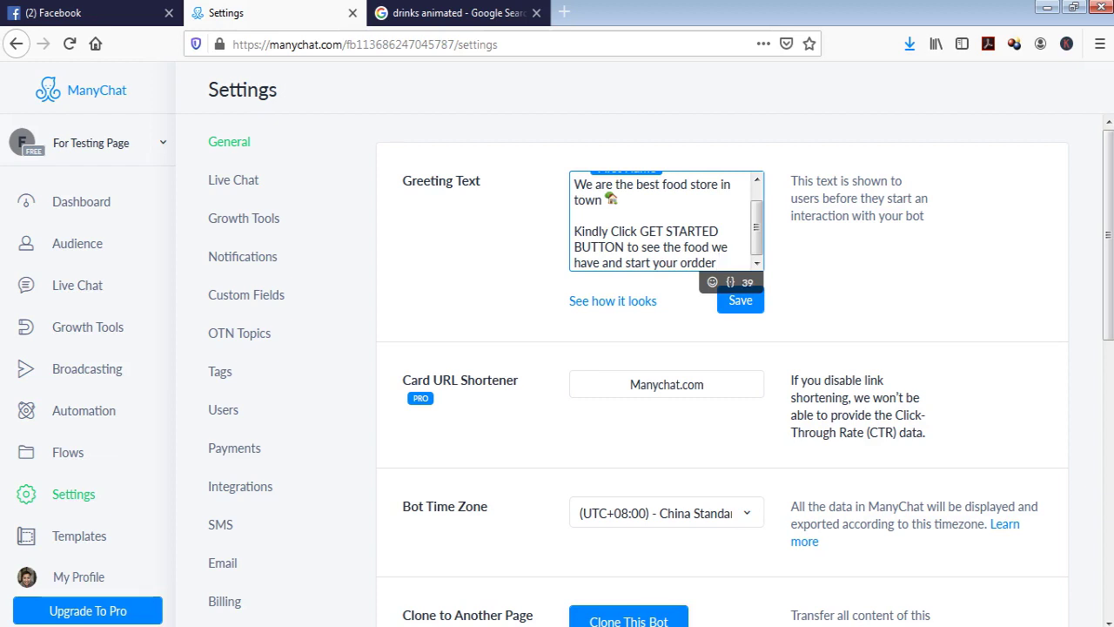
key(Left)
key(Left)
key(BackSpace)
click(644, 416)
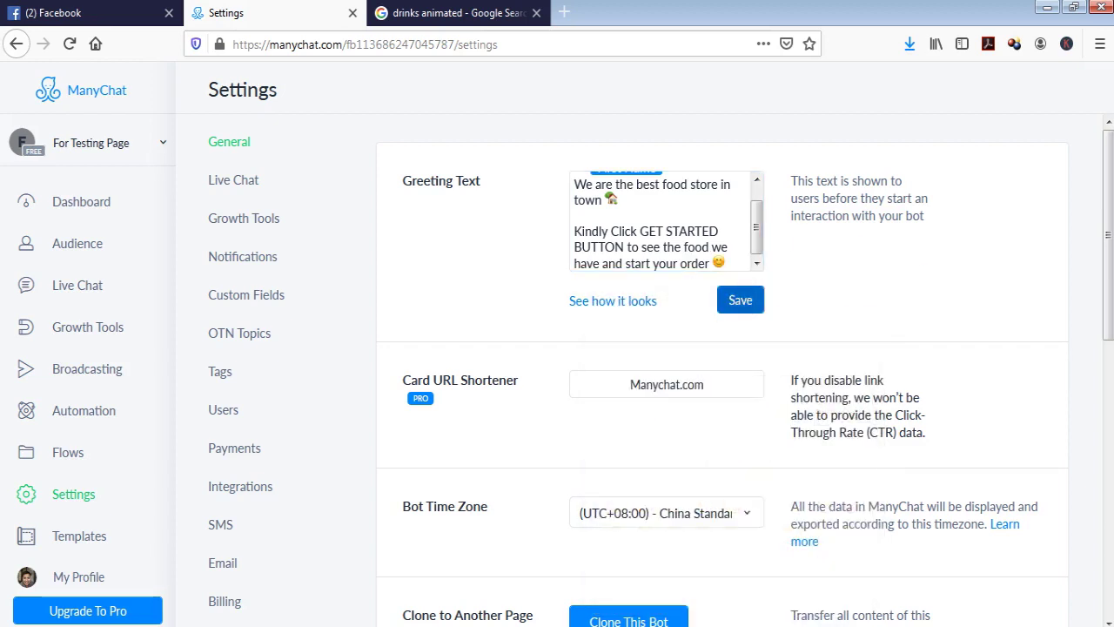
Save the greeting text and preview how it looks in Messenger.
click(740, 299)
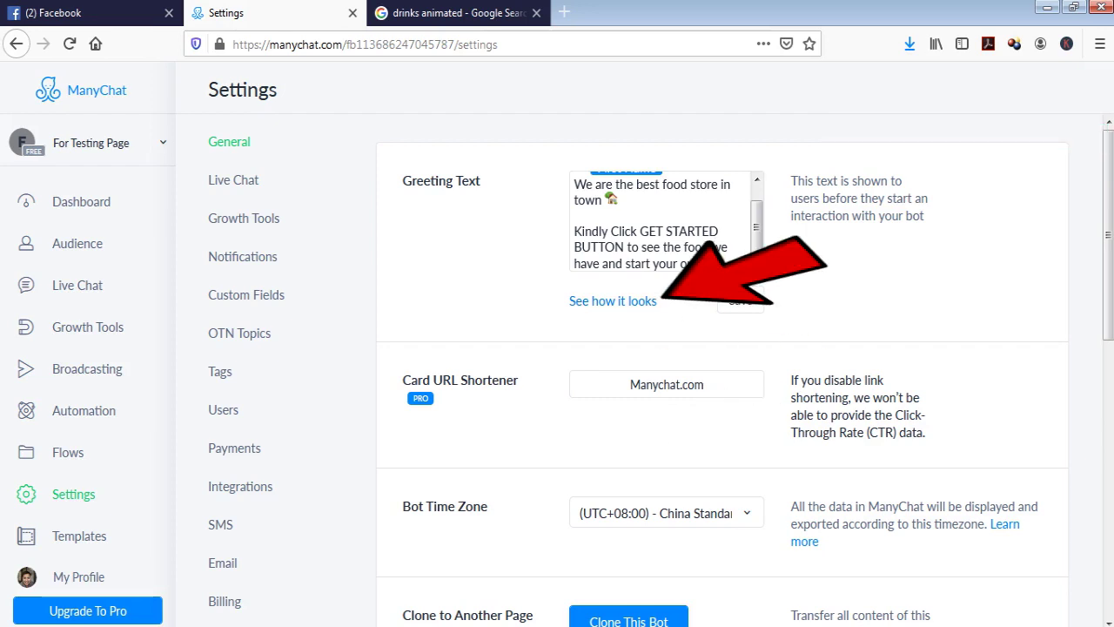
click(613, 300)
scroll(550, 348, down, 1)
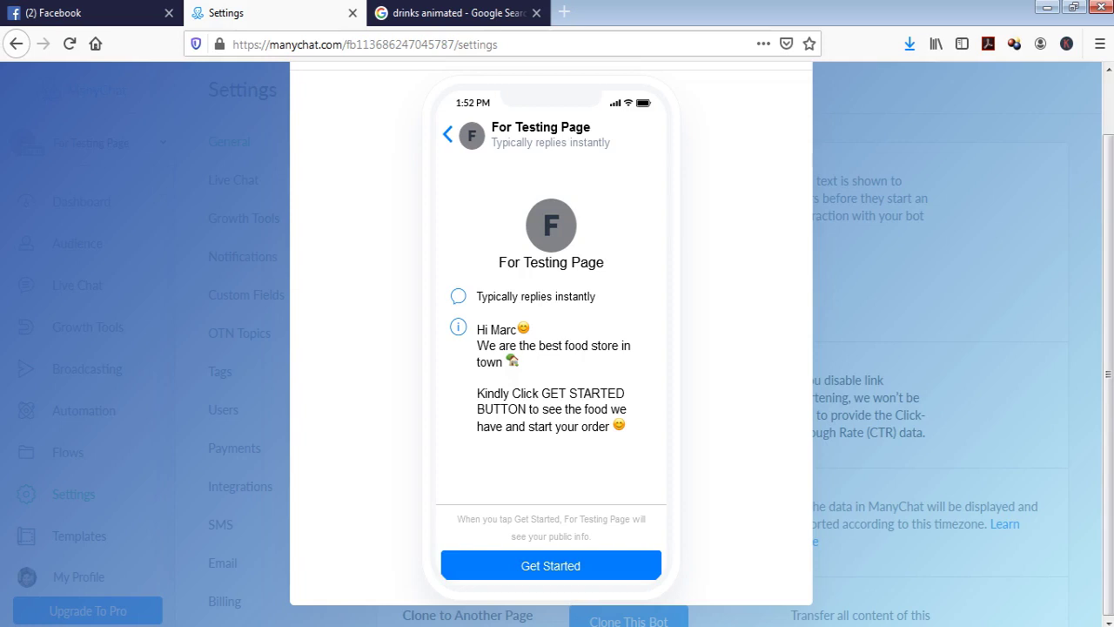
key(Escape)
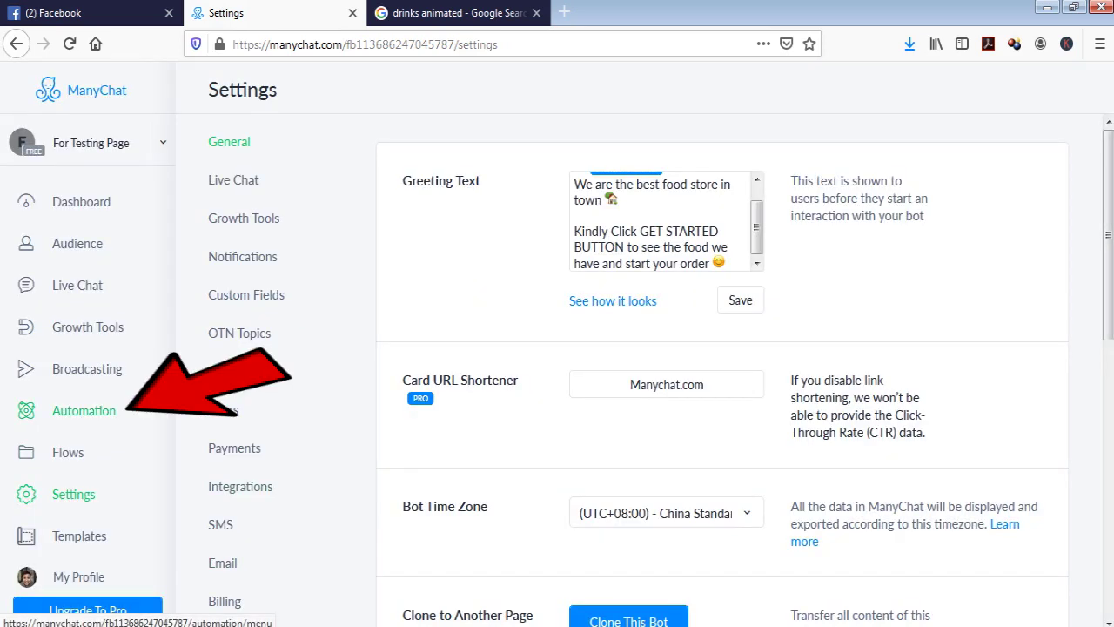
Open the Welcome Message automation for editing.
click(83, 410)
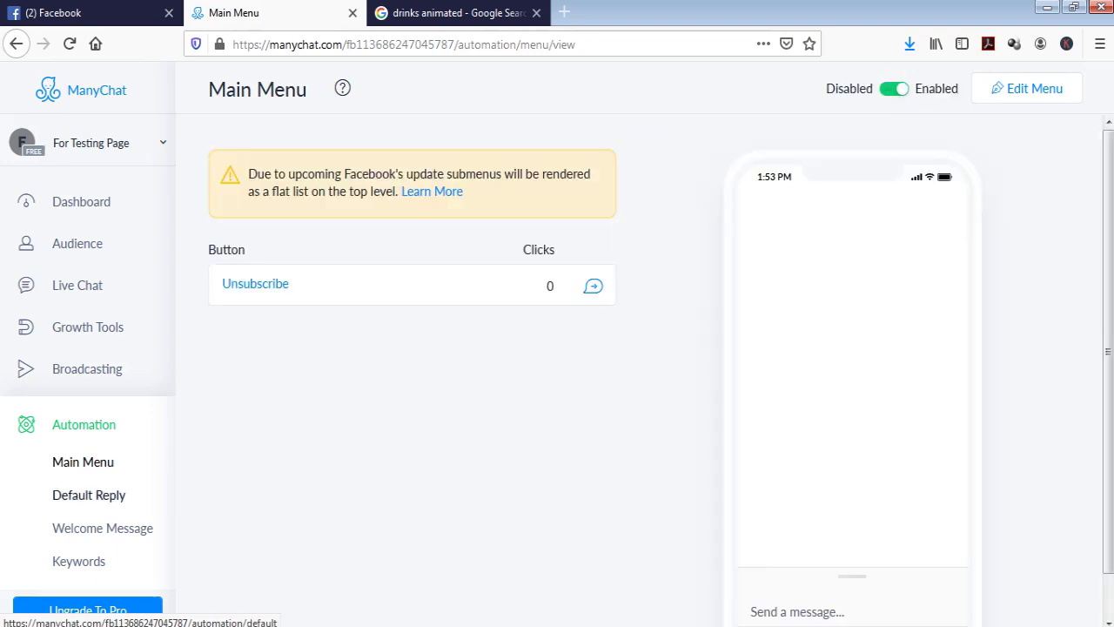
scroll(87, 494, down, 2)
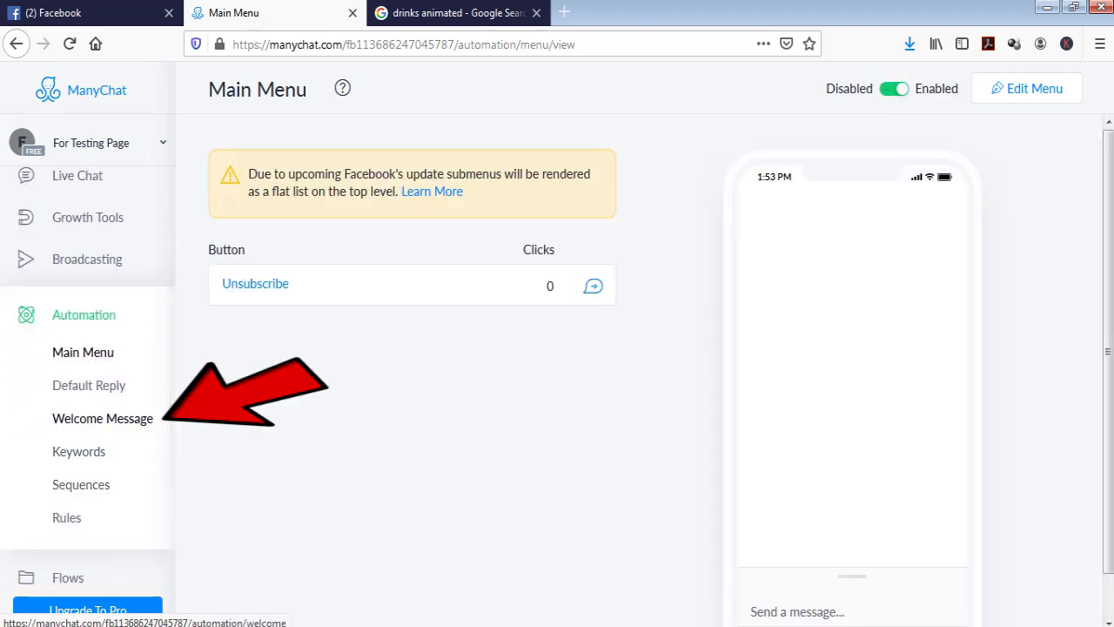
click(102, 417)
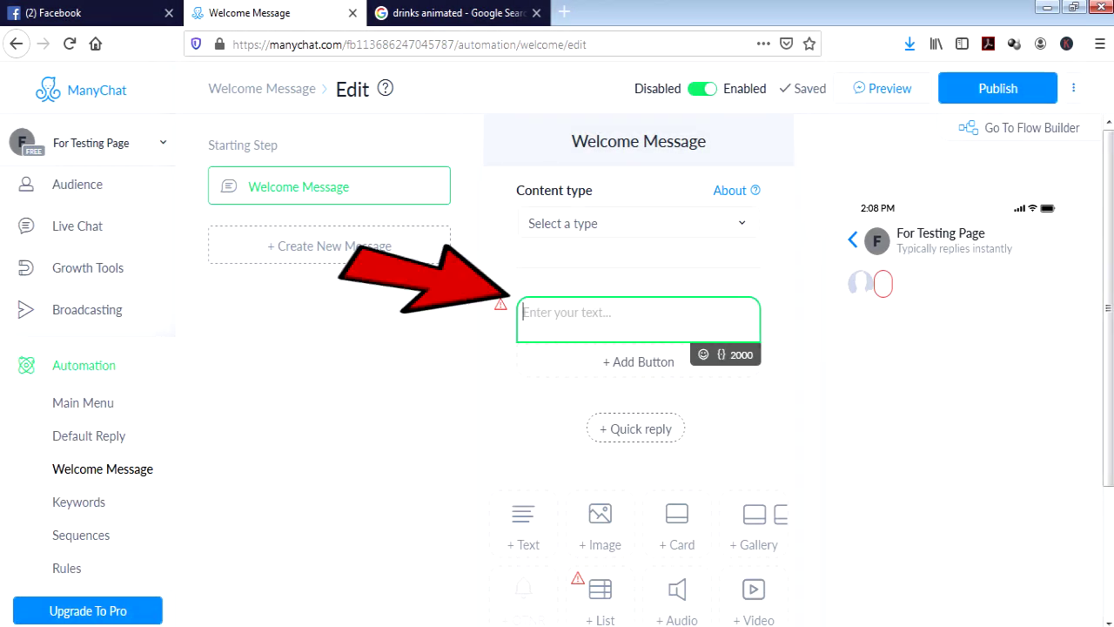
Start the welcome message with "Welcome", the First Name variable and a smiling face emoji.
text(Welcomee)
key(BackSpace)
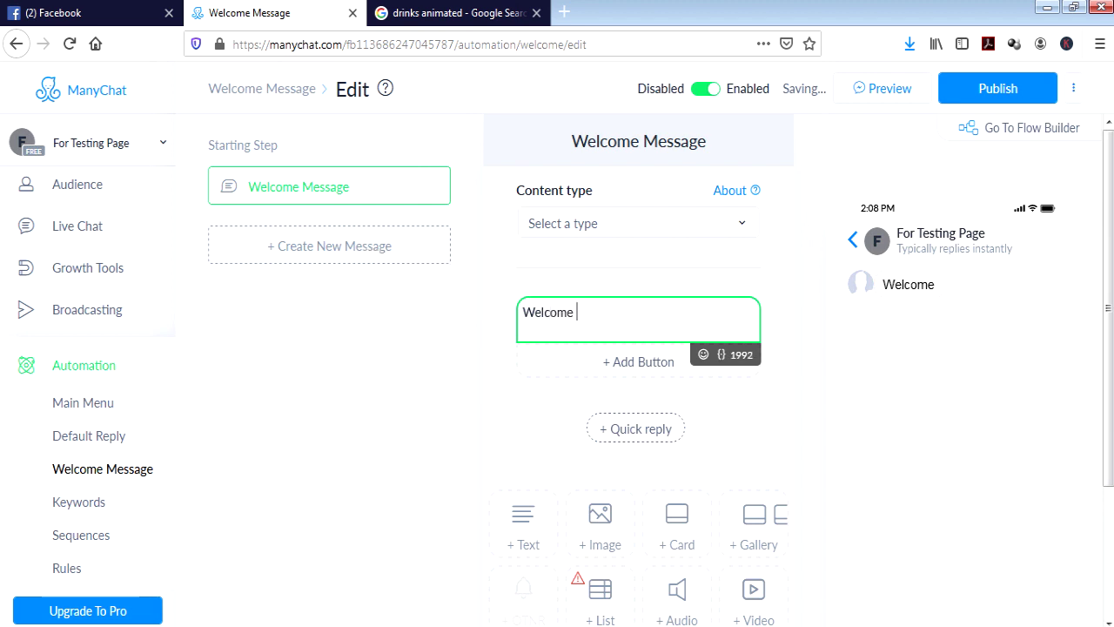
click(720, 354)
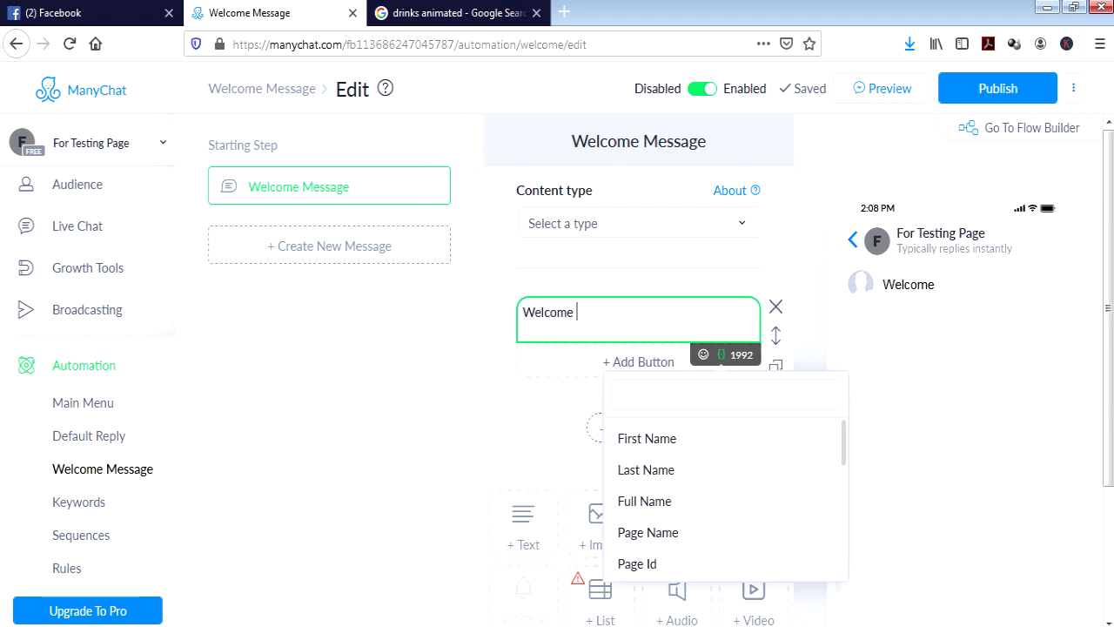
scroll(726, 498, down, 4)
scroll(726, 497, up, 4)
click(645, 437)
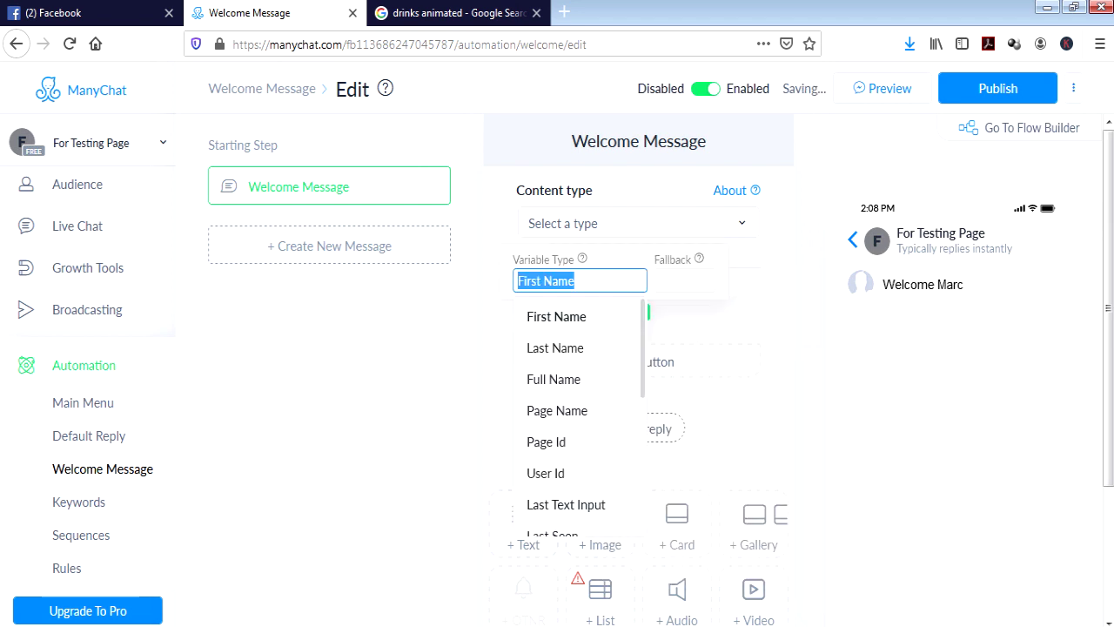
click(684, 280)
click(697, 318)
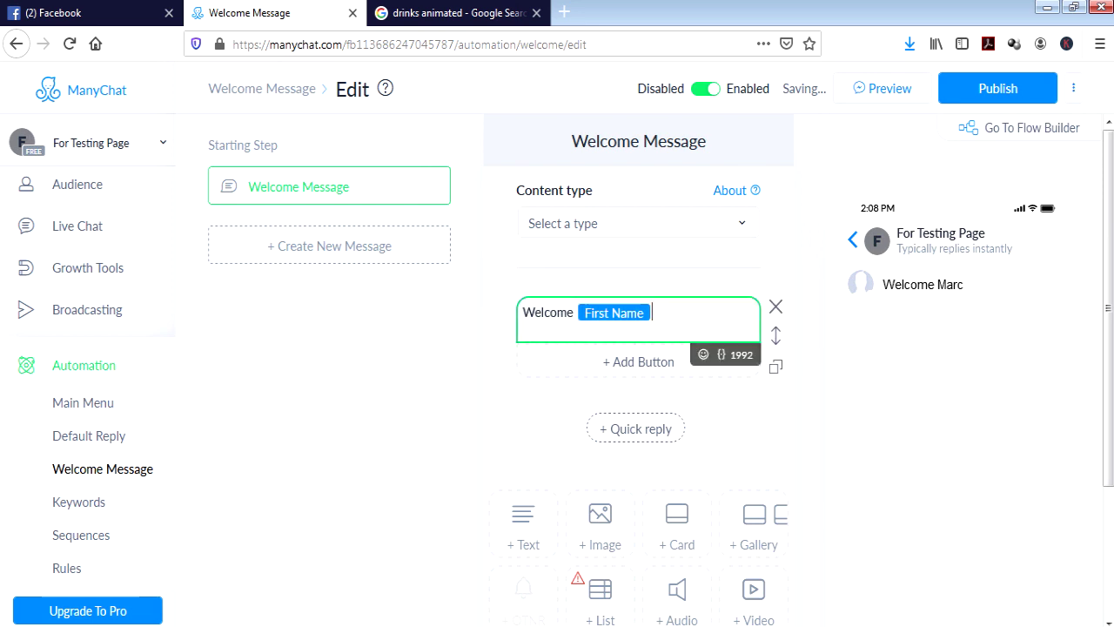
click(703, 355)
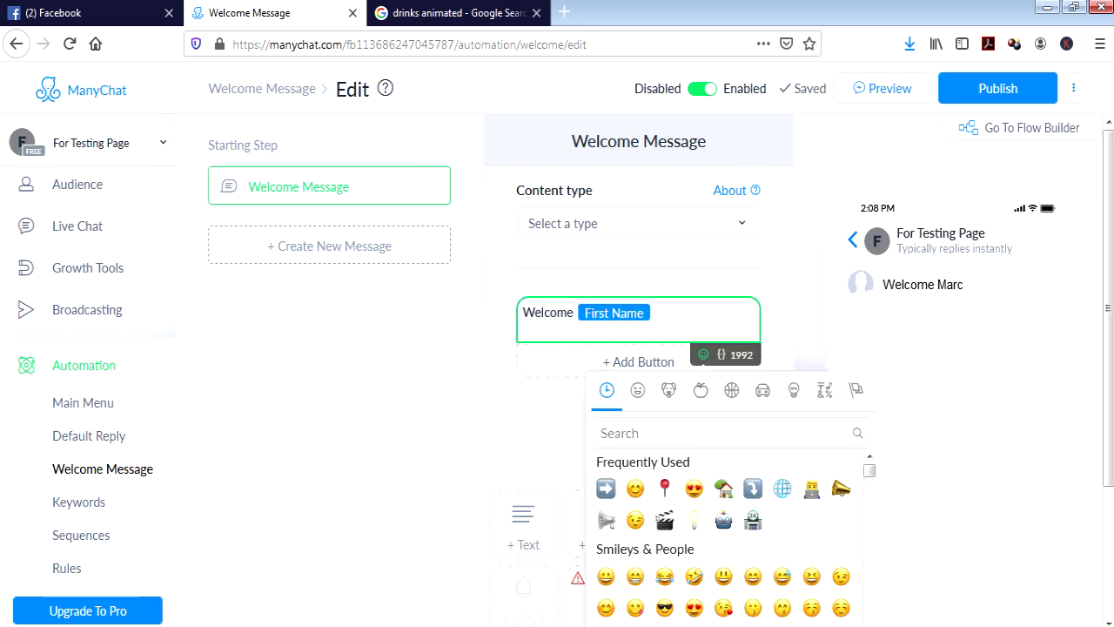
click(635, 488)
click(696, 318)
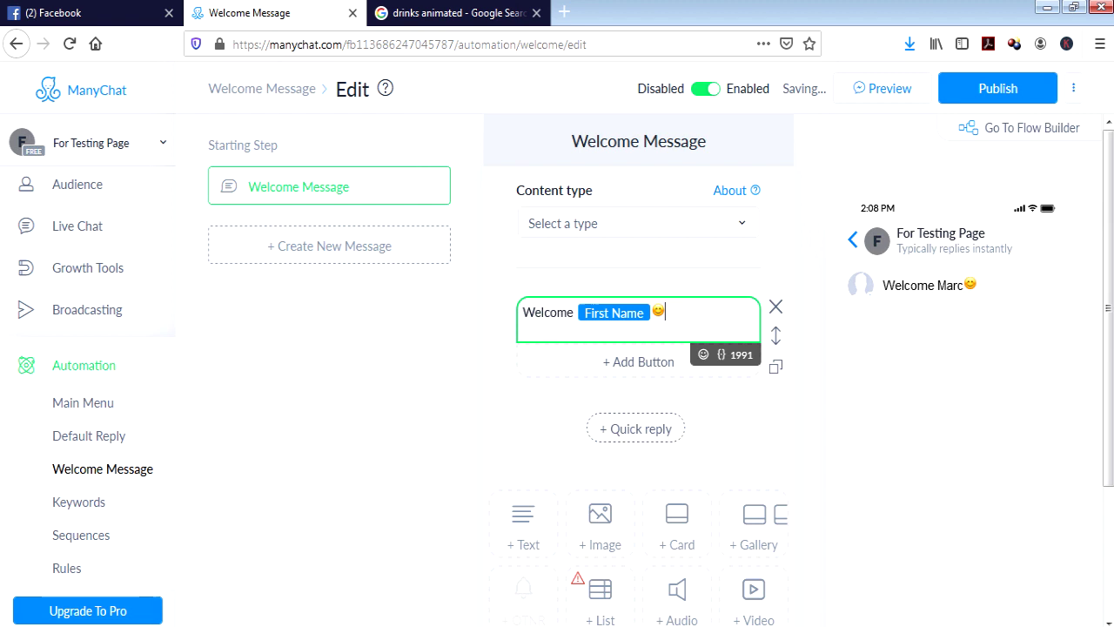
Add "How may we help you?" and "Choose the button below" as separate paragraphs of the welcome message, ending with a down-arrow emoji.
key(Return)
text(How may we hel)
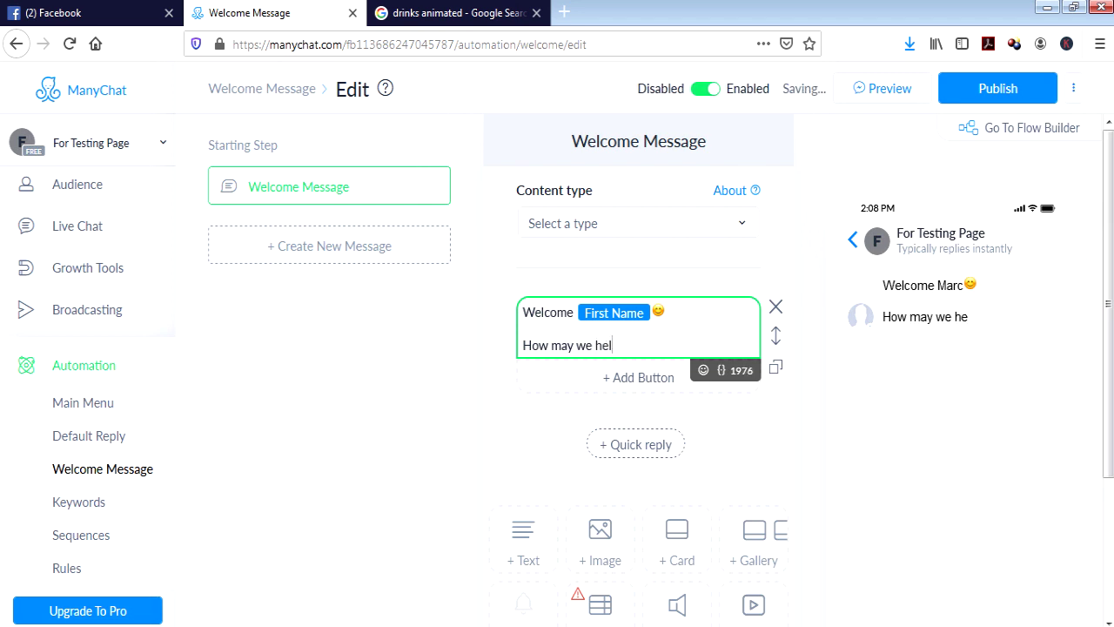
text(p you?)
key(Return)
text(Ch)
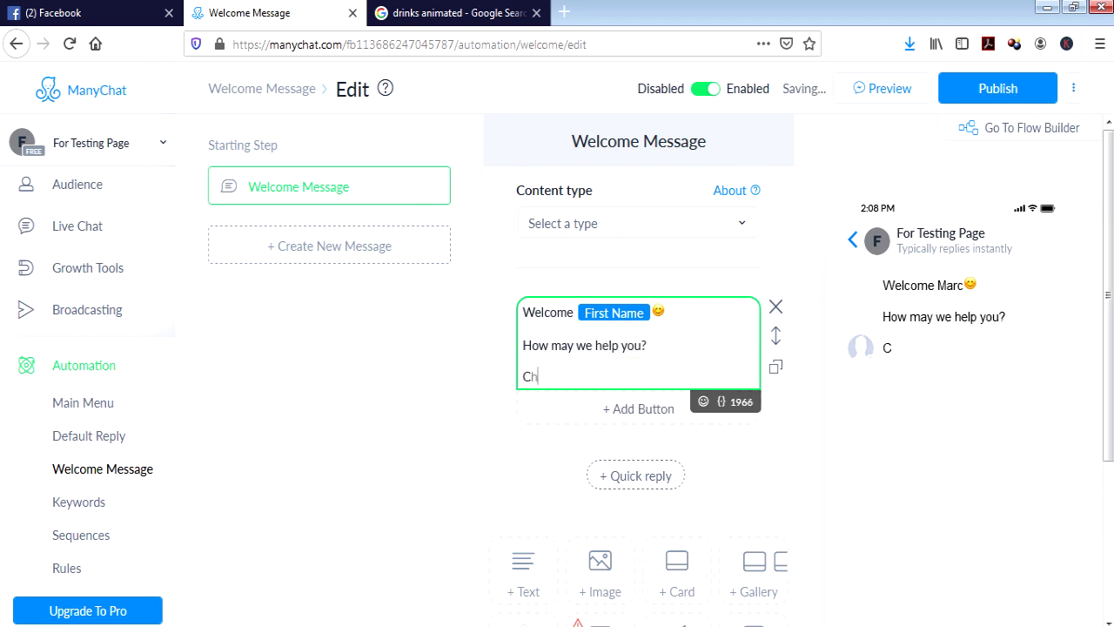
text(oose the button)
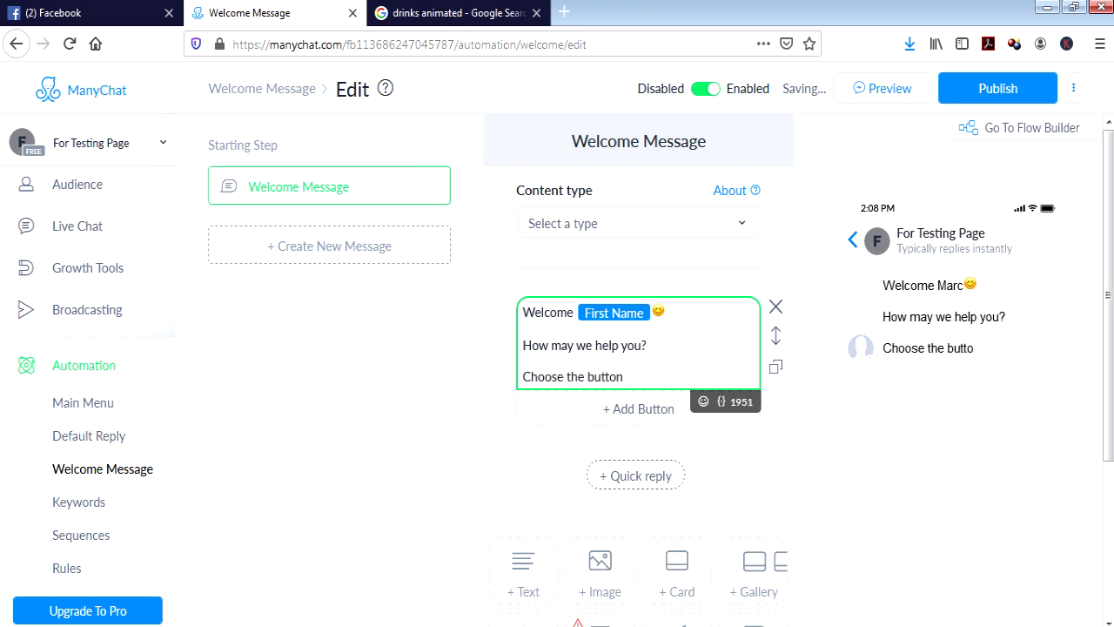
text( below)
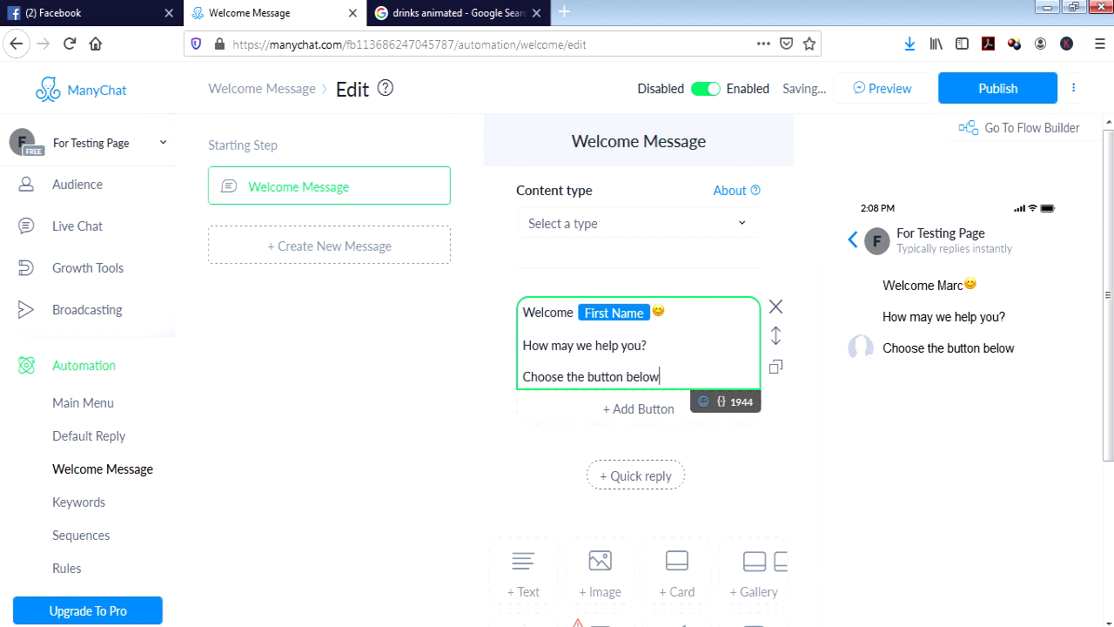
click(703, 401)
scroll(727, 261, down, 2)
scroll(728, 261, up, 2)
click(753, 185)
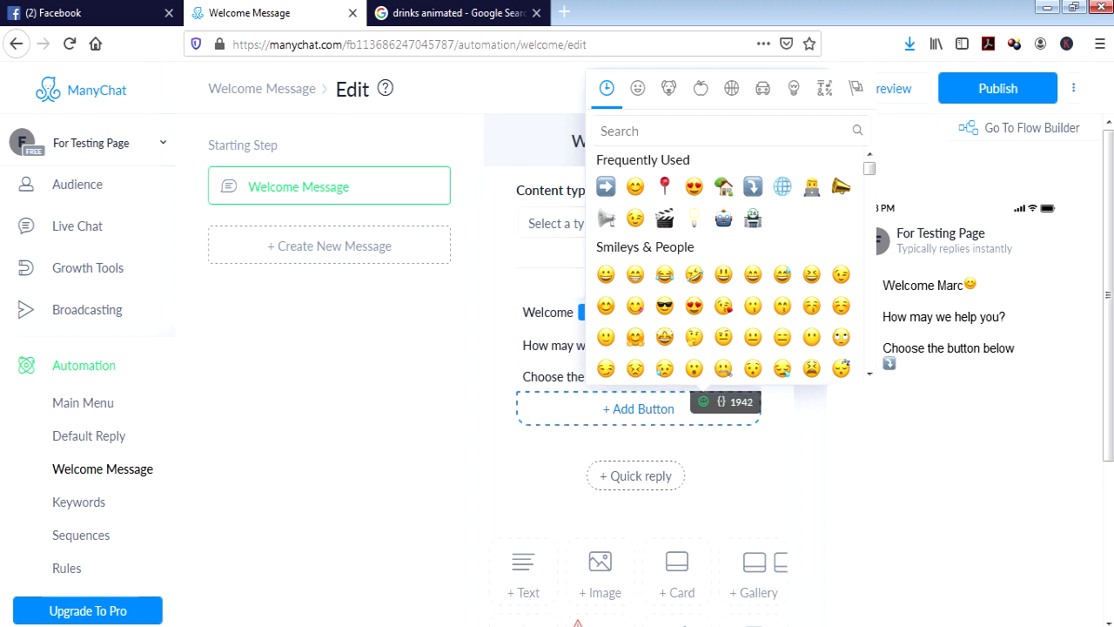
click(554, 361)
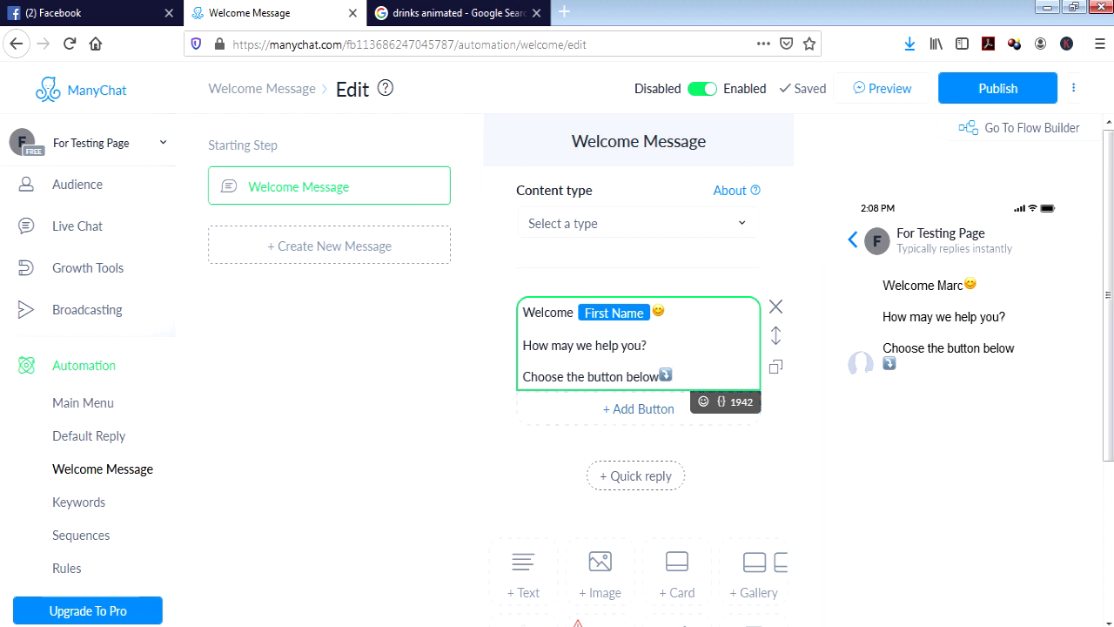
Add a button titled "Pizza" with a right-arrow emoji below the welcome message text.
click(637, 408)
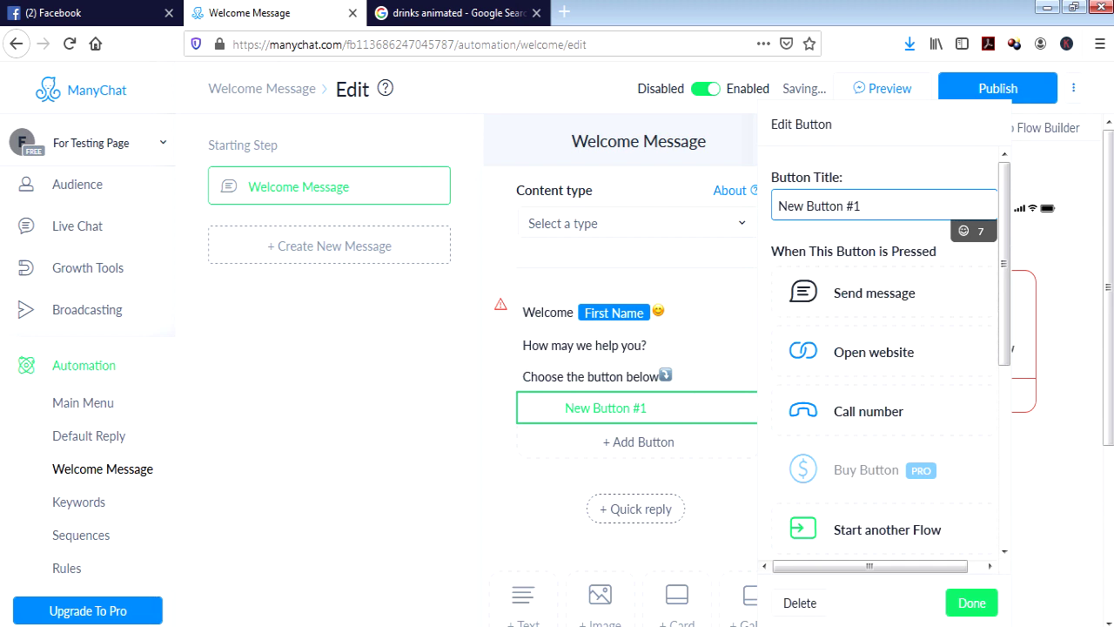
drag(862, 205, 778, 205)
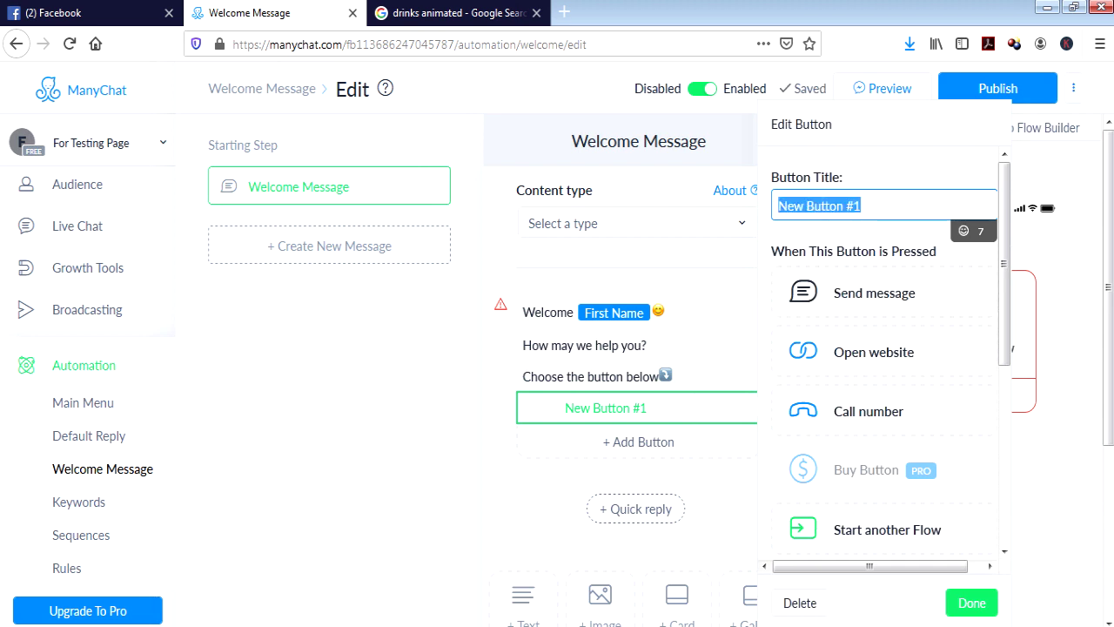
text(P)
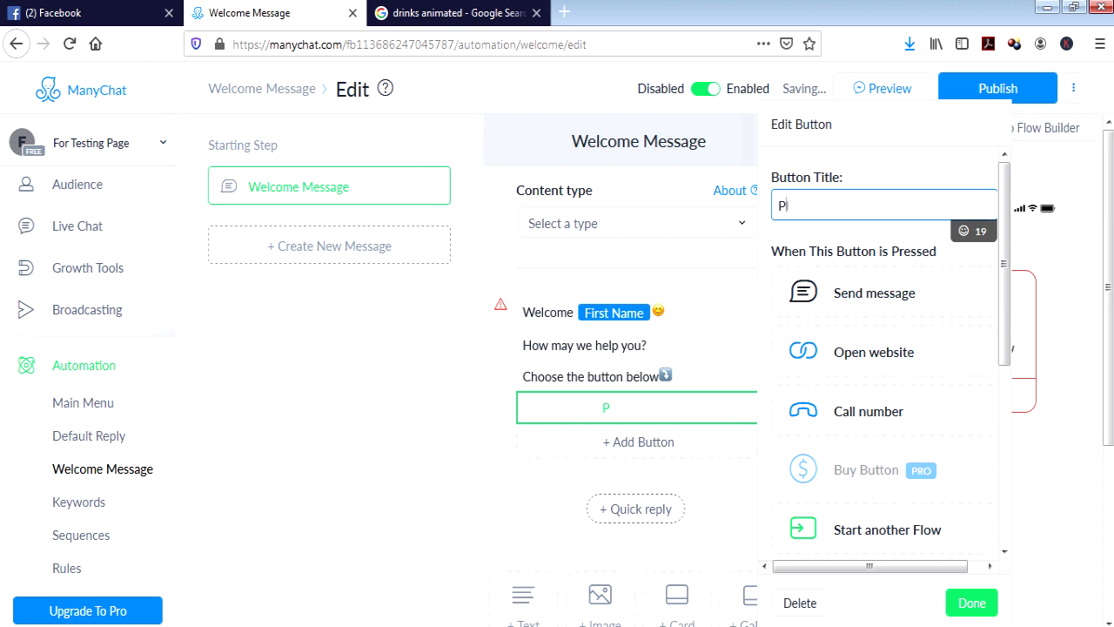
text(izza)
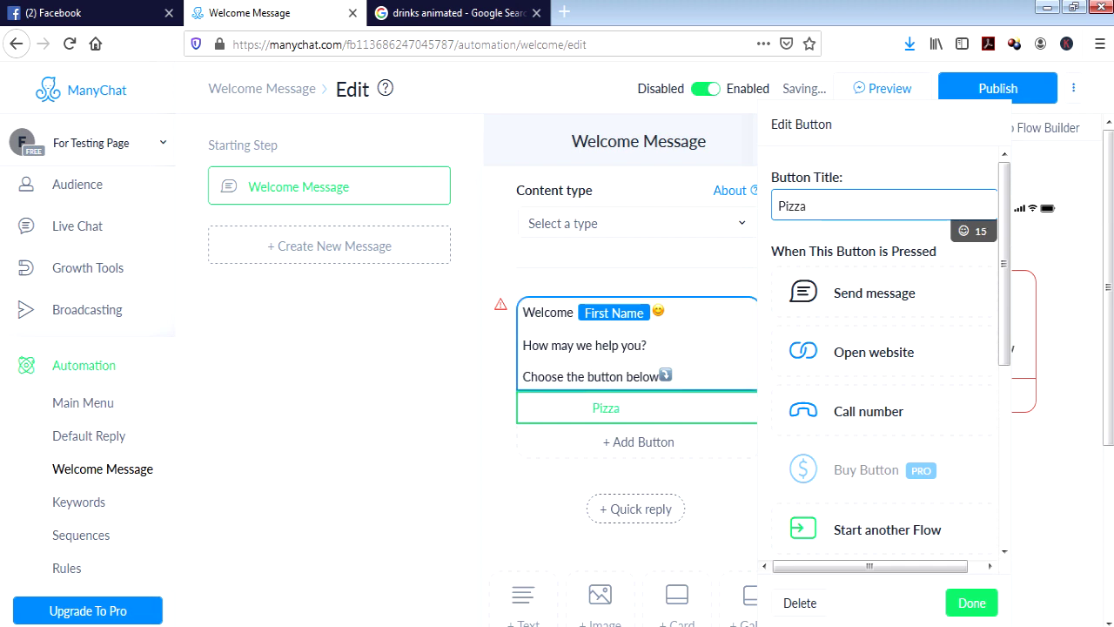
click(531, 409)
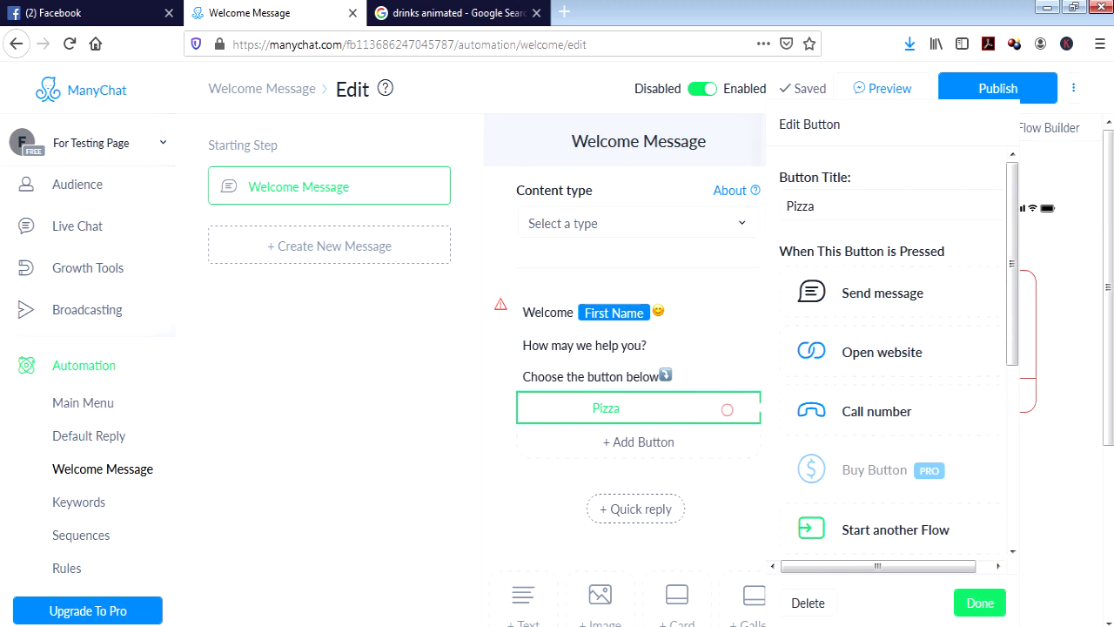
click(891, 205)
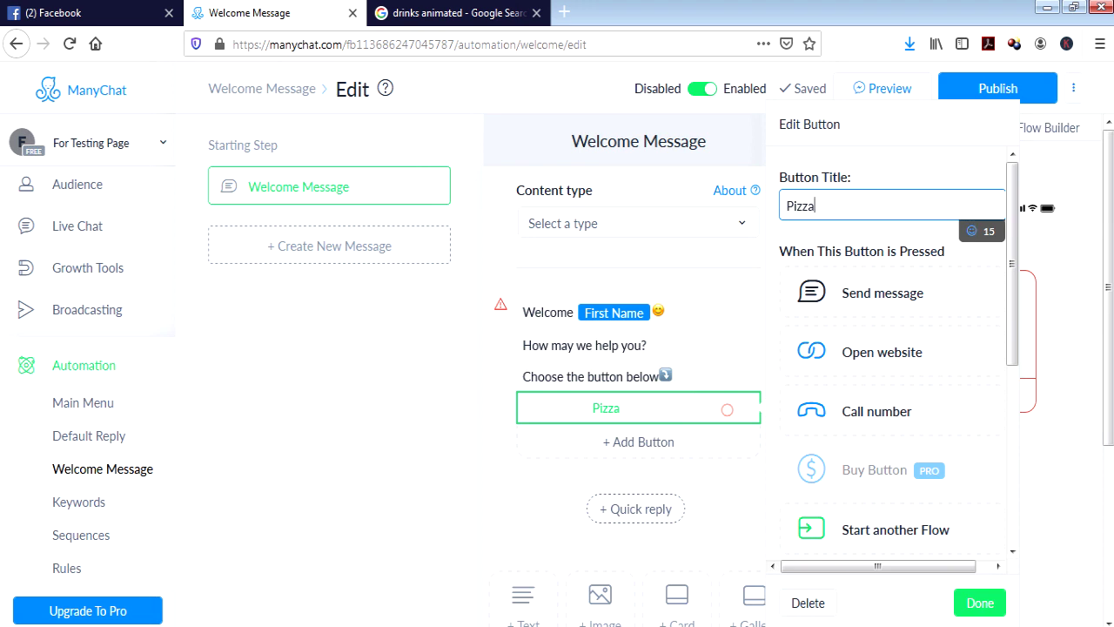
click(972, 230)
click(873, 364)
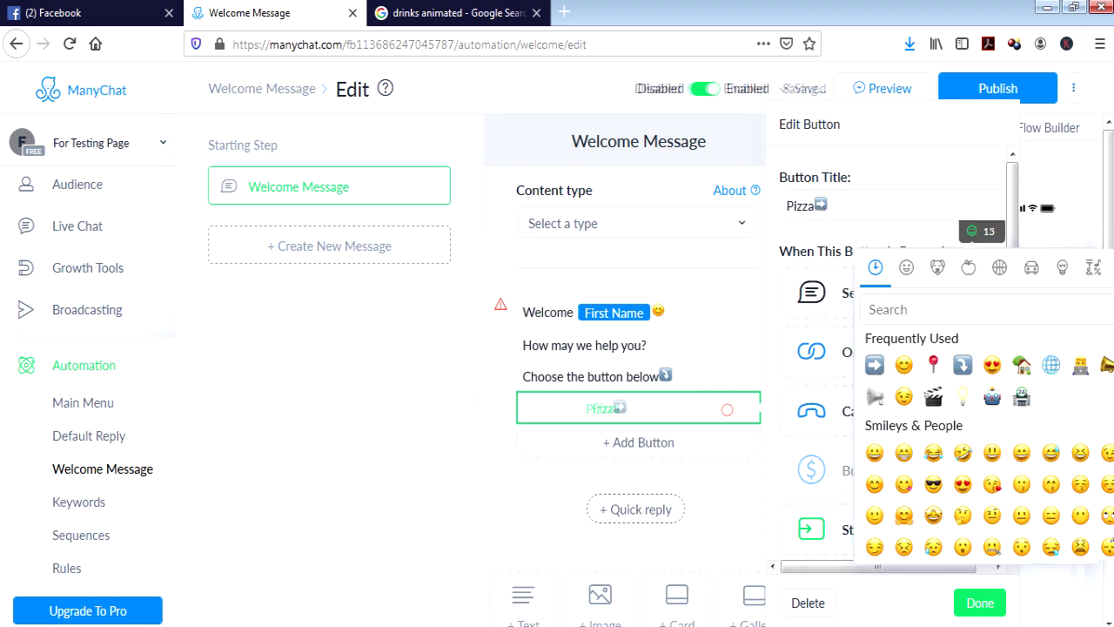
Add a second button titled "Drinks" with a right-arrow emoji to the welcome message.
click(638, 442)
click(638, 442)
drag(862, 203, 777, 203)
text(Drinks)
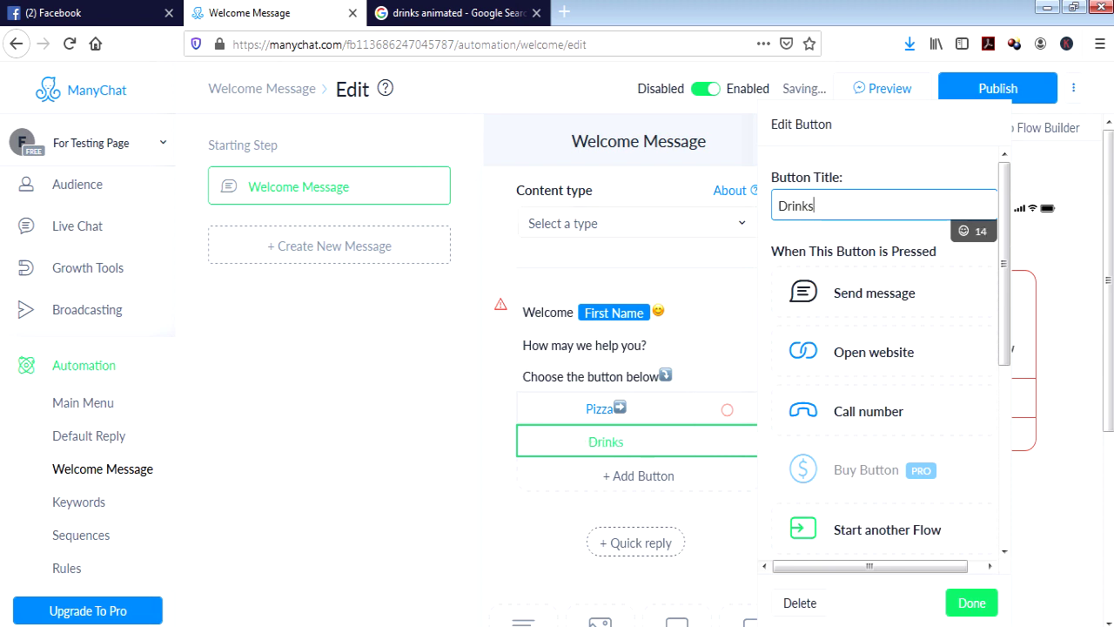
click(963, 230)
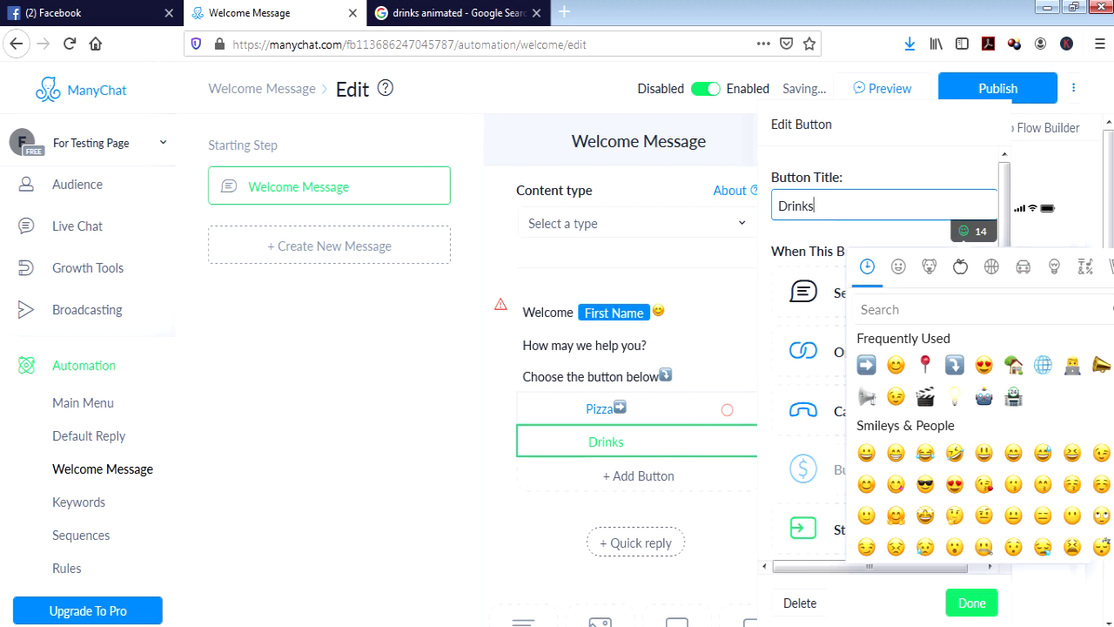
click(866, 365)
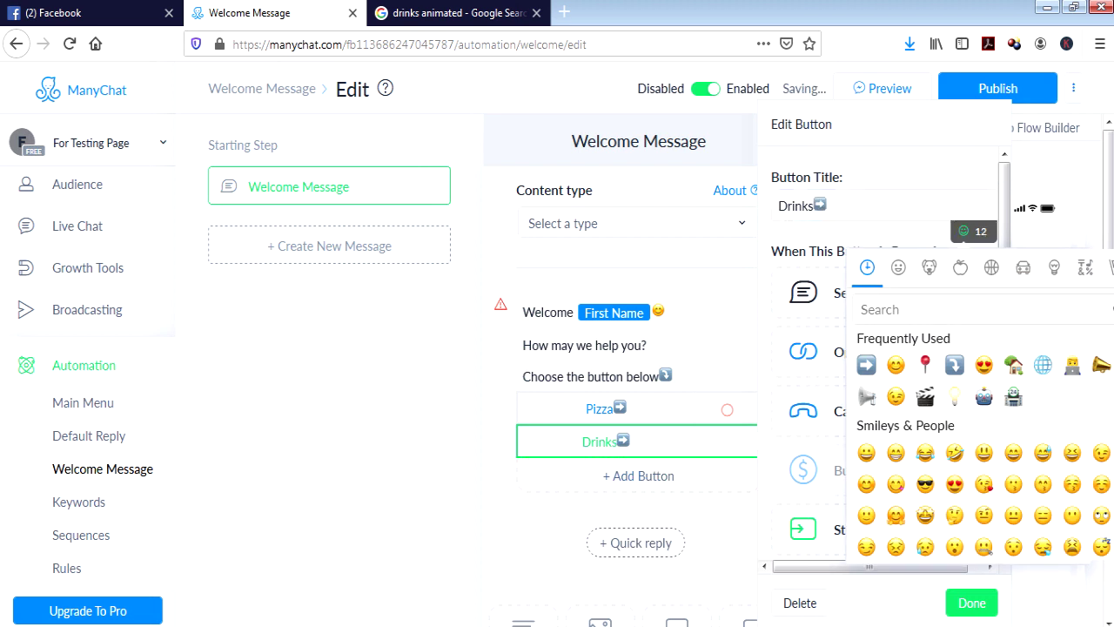
Insert a pizza slice emoji before the title text of the Pizza button in the welcome message.
click(971, 602)
click(638, 408)
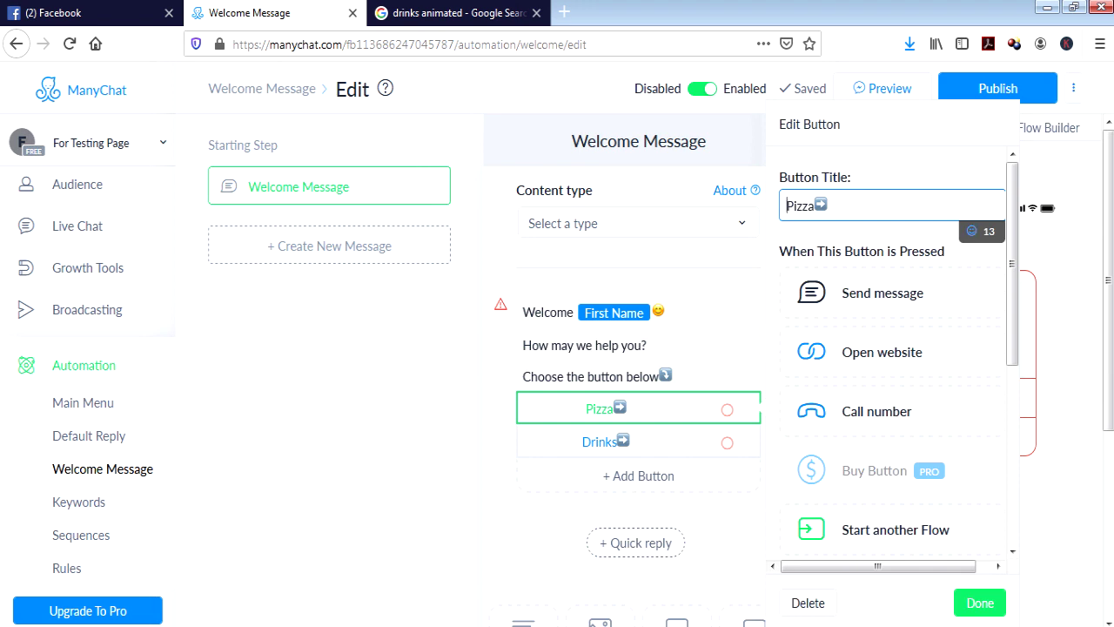
click(971, 231)
scroll(988, 444, down, 4)
scroll(983, 453, down, 10)
scroll(984, 452, down, 10)
scroll(984, 452, down, 10)
scroll(984, 453, up, 2)
scroll(984, 453, down, 2)
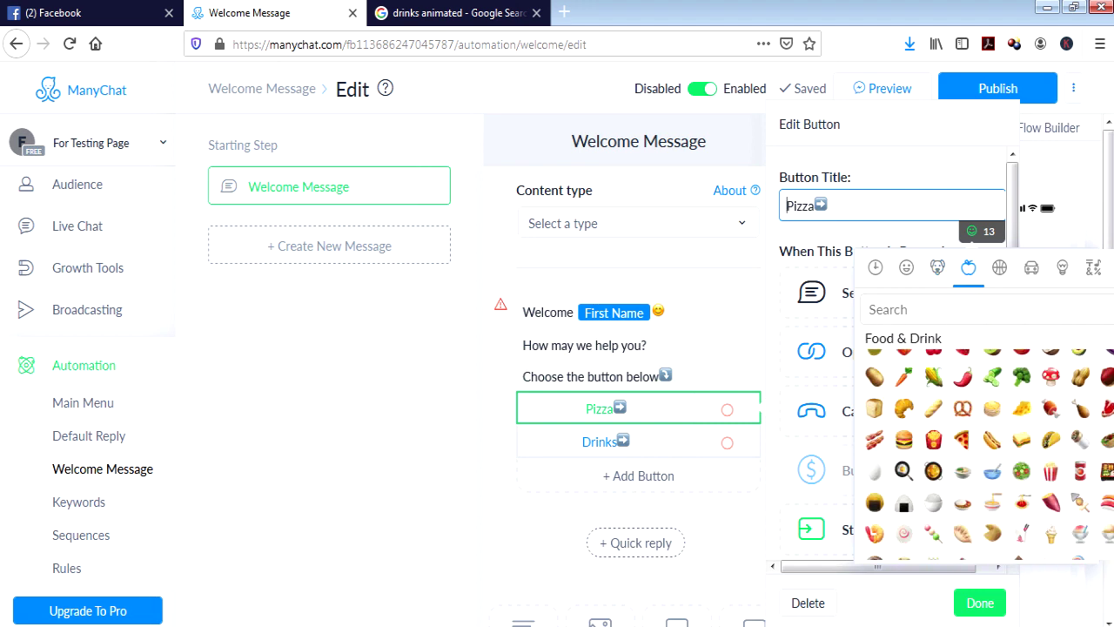
click(962, 439)
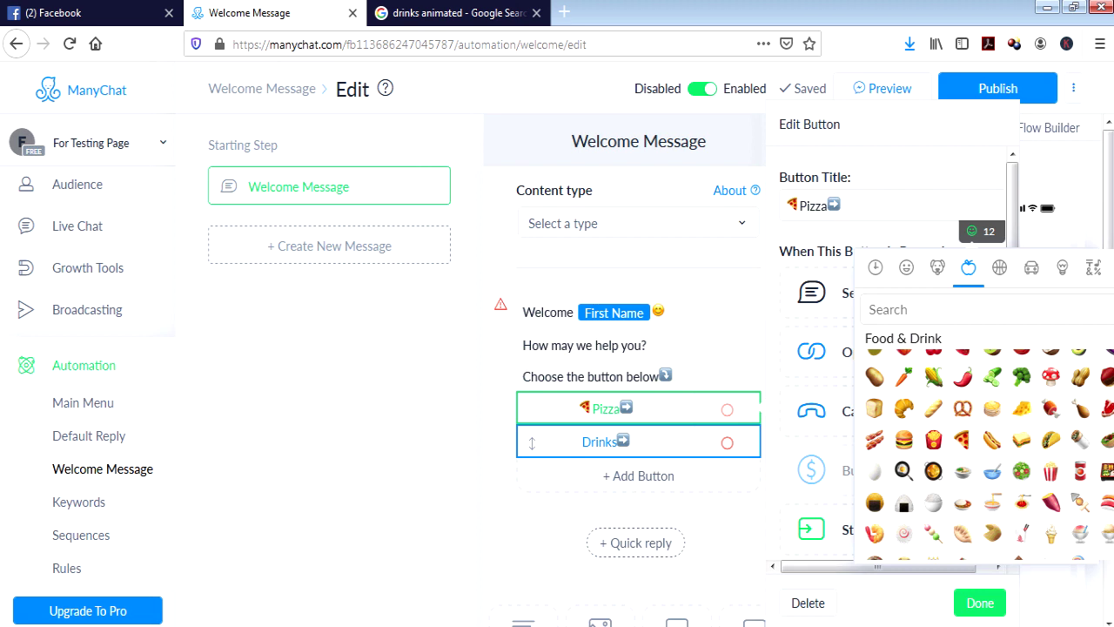
Insert a wine glass emoji before the title text of the Drinks button and finish editing the button.
click(531, 442)
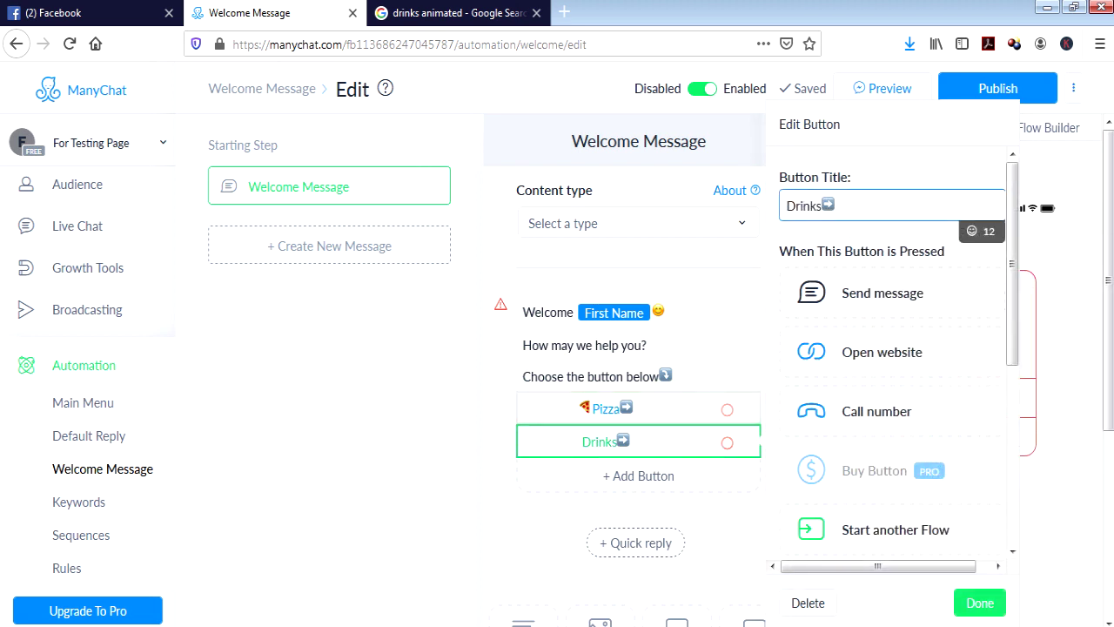
click(972, 231)
scroll(990, 453, down, 15)
scroll(989, 452, down, 15)
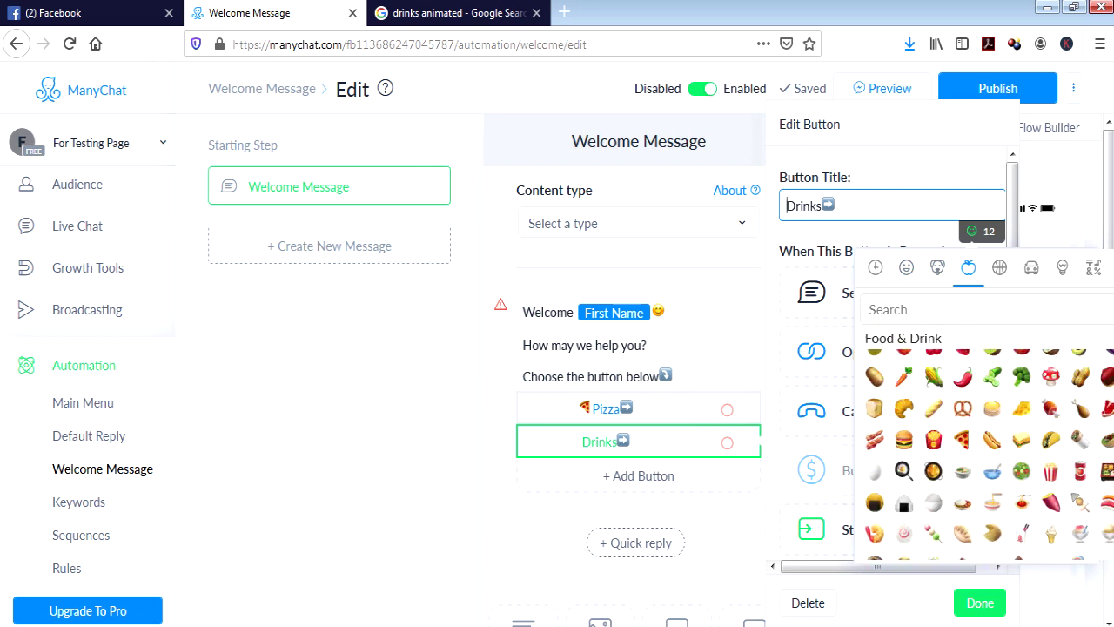
scroll(989, 453, down, 3)
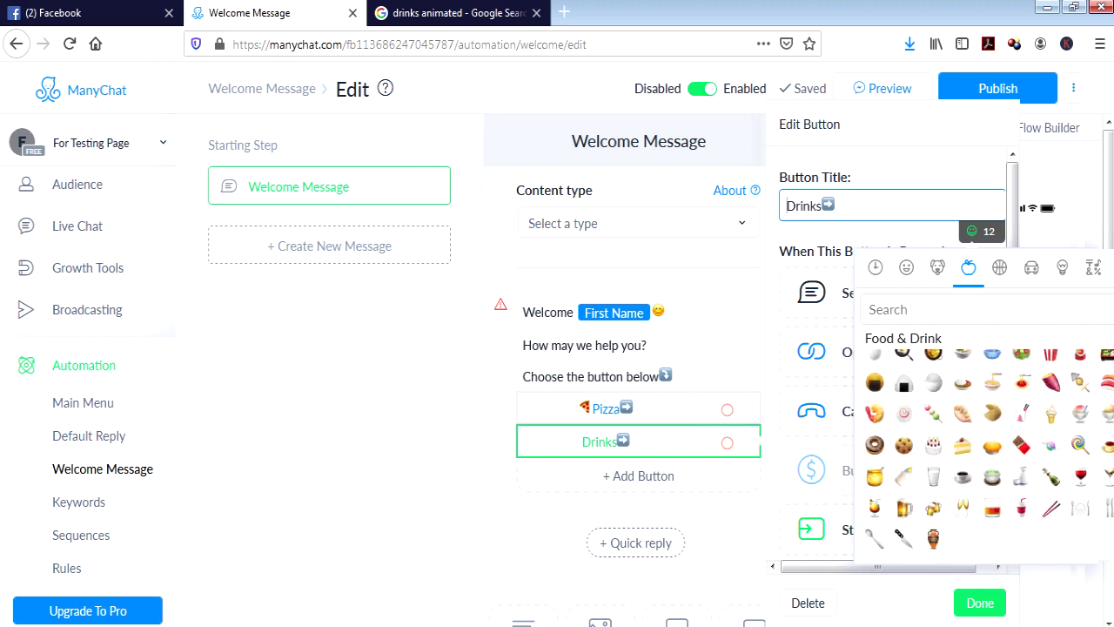
click(1080, 476)
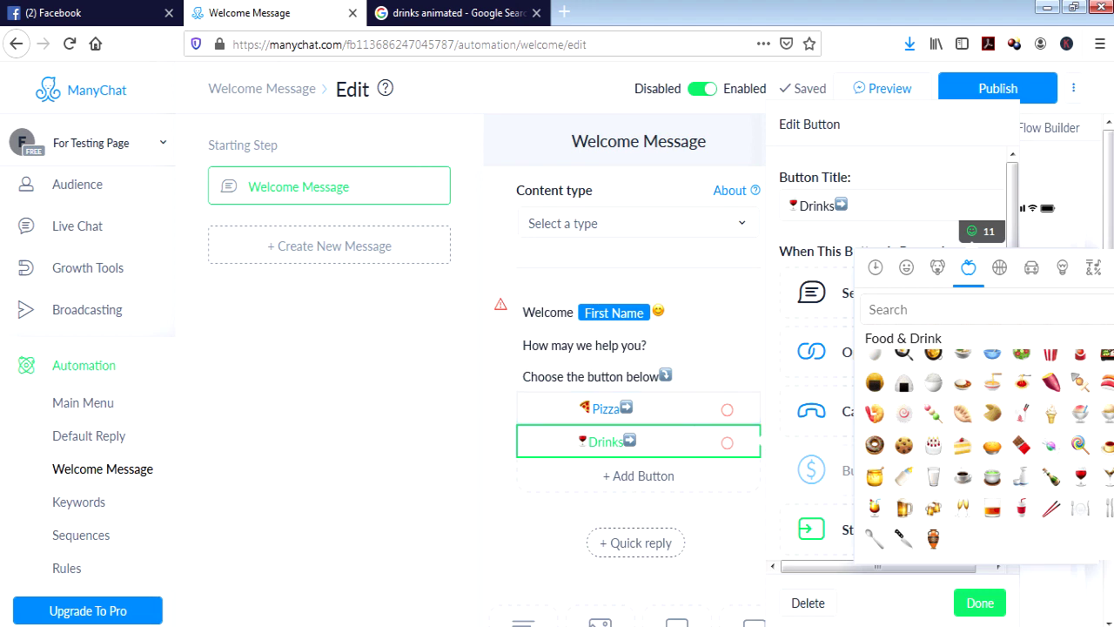
click(979, 602)
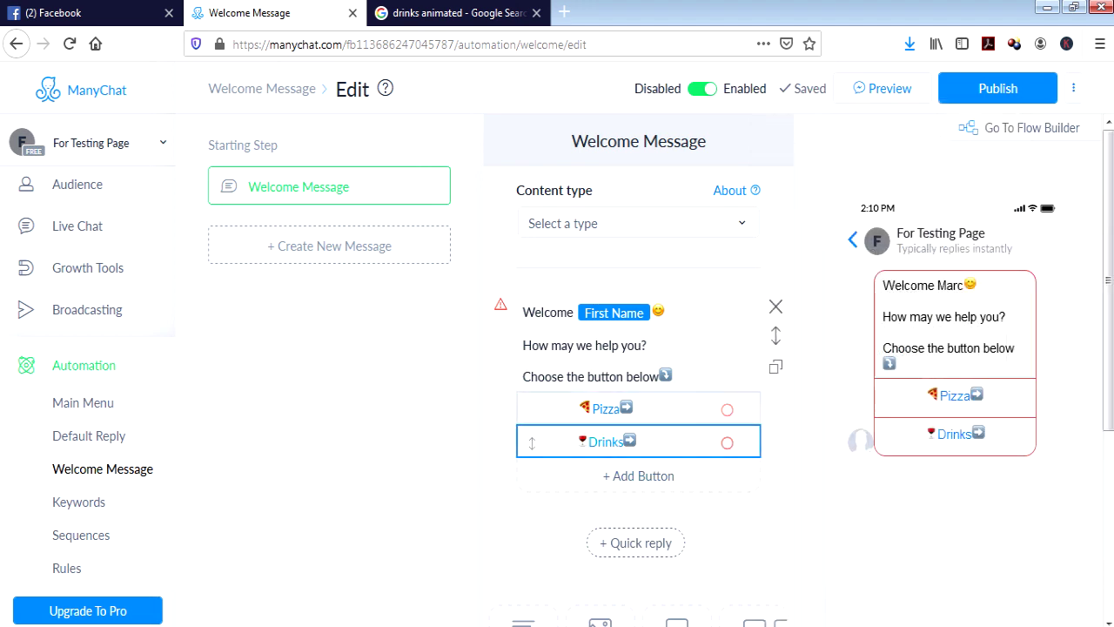
Add a third button titled "Our Website" with a globe emoji before the text and a right-arrow emoji after it.
click(532, 475)
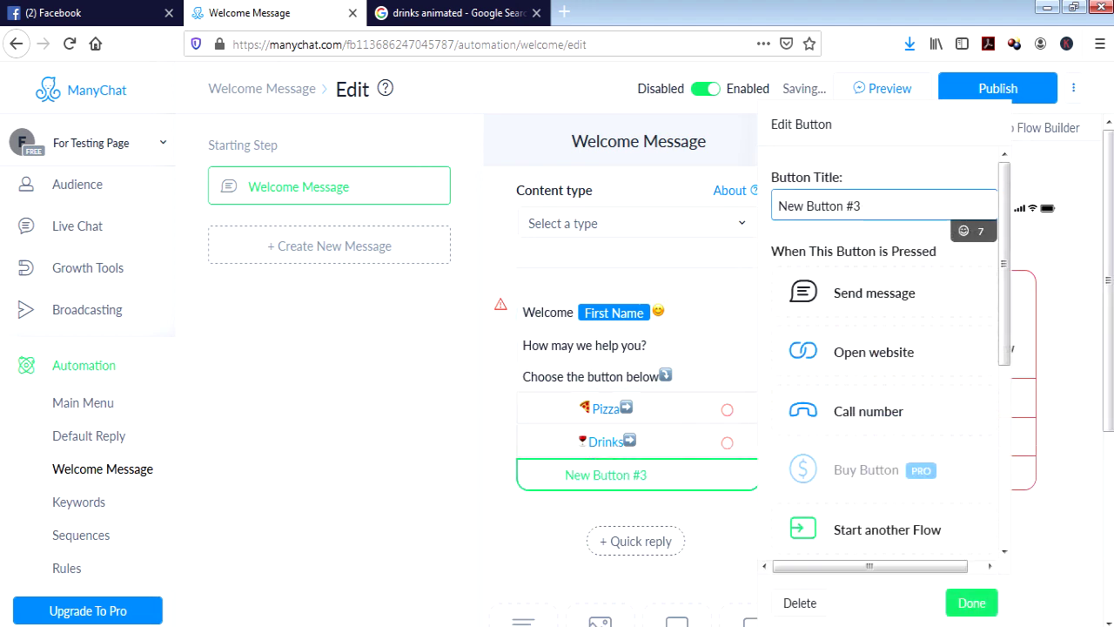
key(ctrl+a)
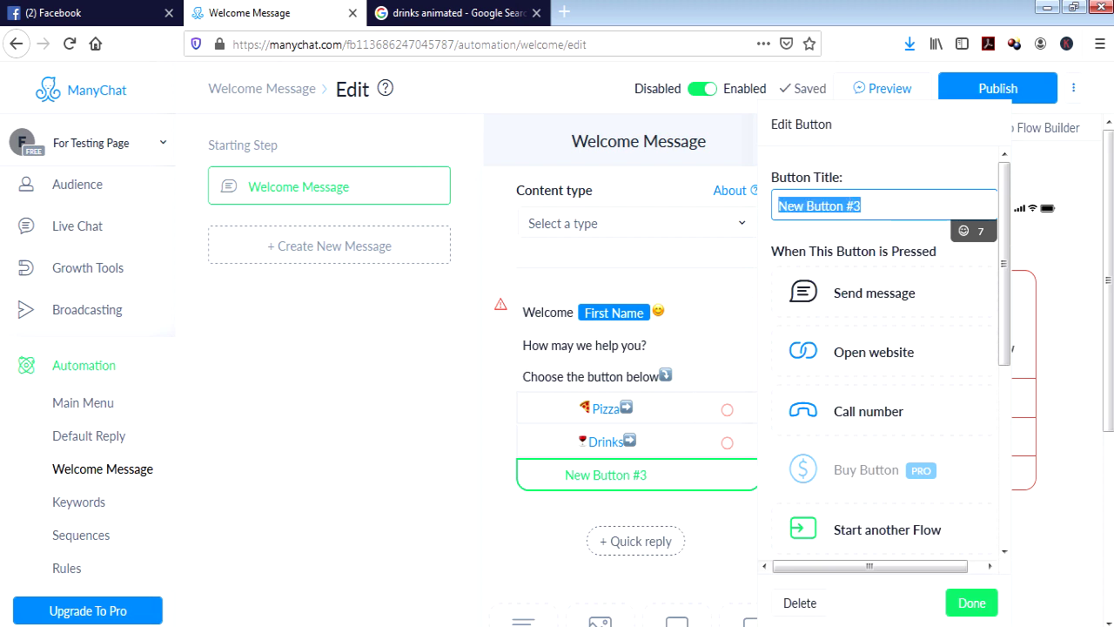
text(O)
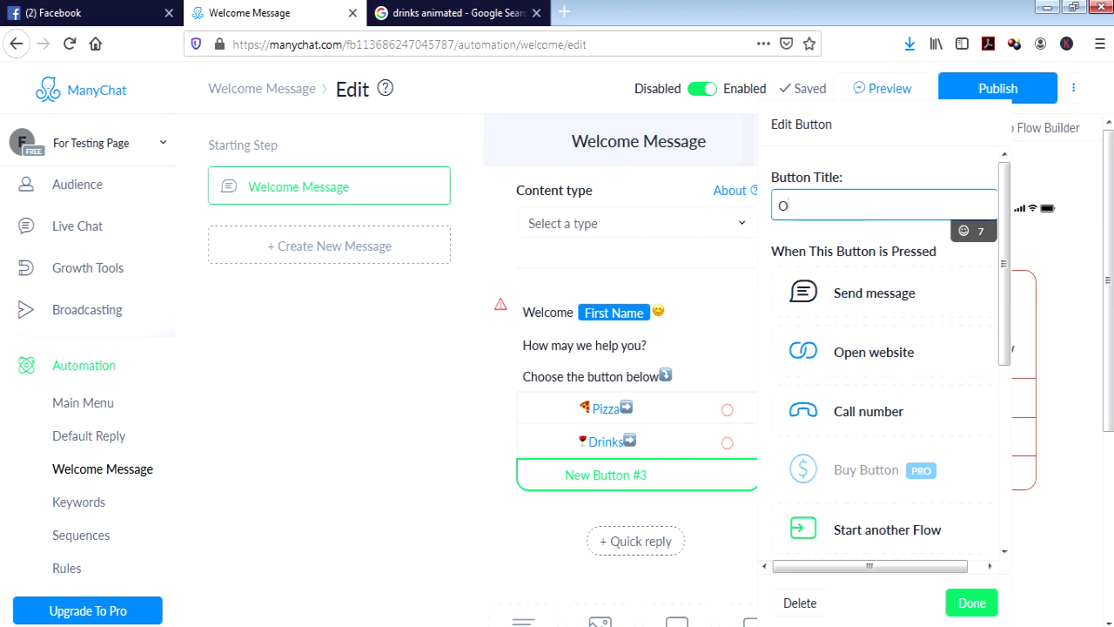
text(ur Website)
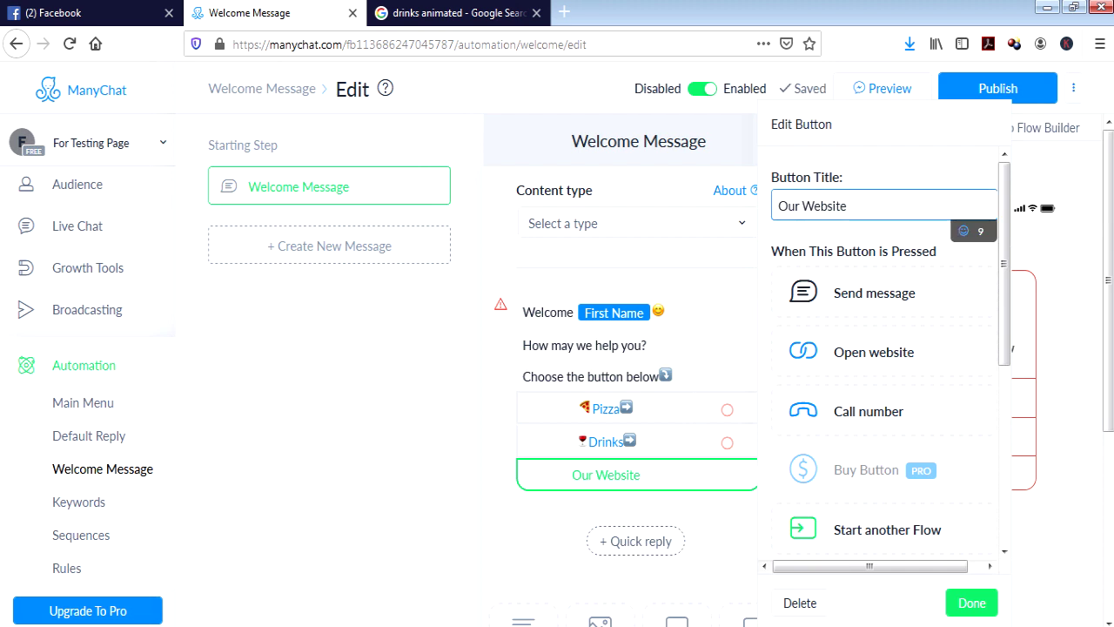
click(963, 230)
click(866, 364)
click(778, 206)
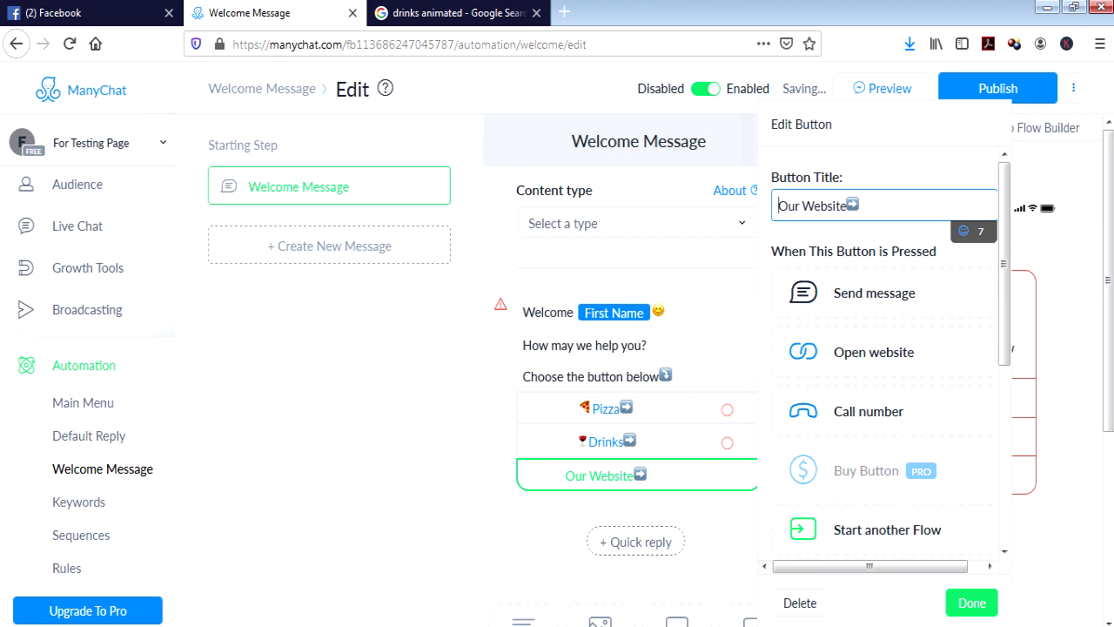
click(963, 231)
click(1043, 365)
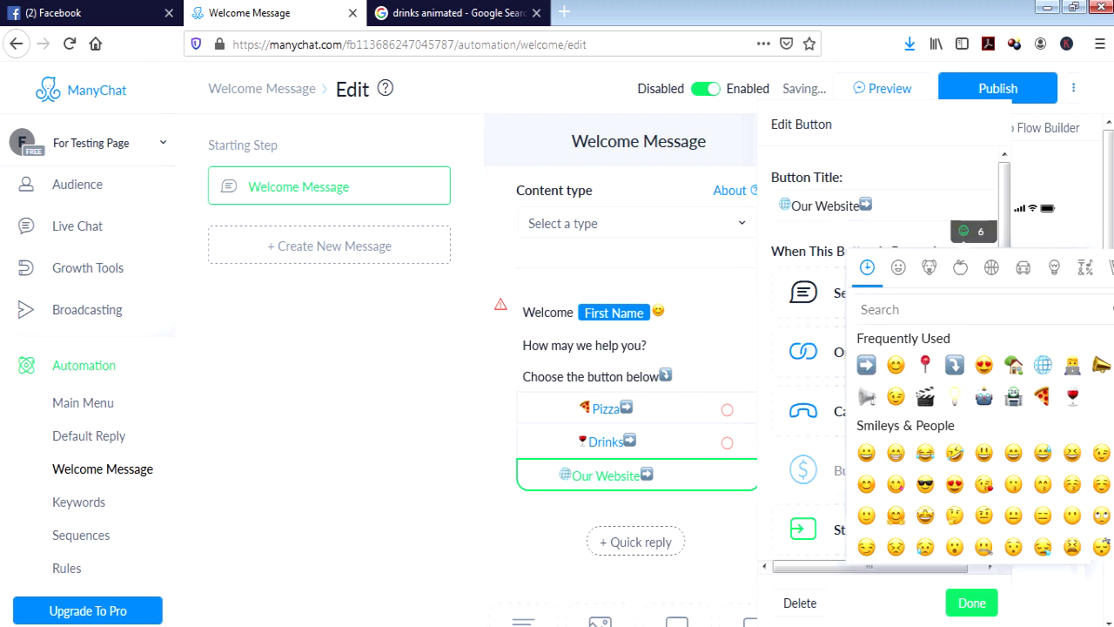
Make the Pizza button send a message when pressed, and open the attached message for editing.
click(531, 409)
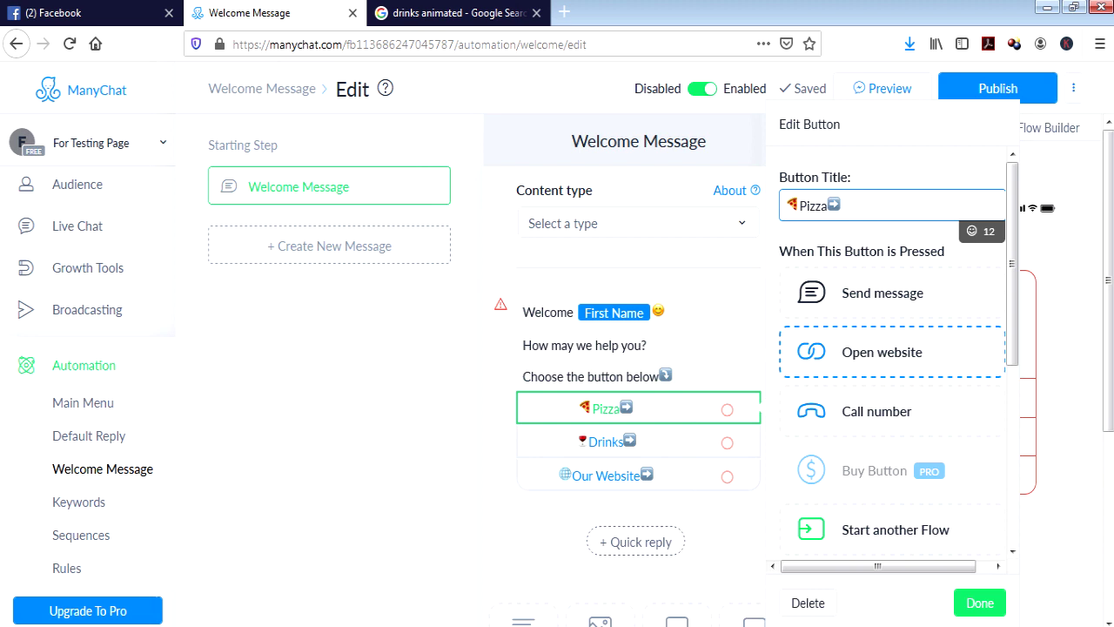
scroll(892, 351, down, 3)
scroll(892, 351, up, 3)
scroll(892, 348, down, 3)
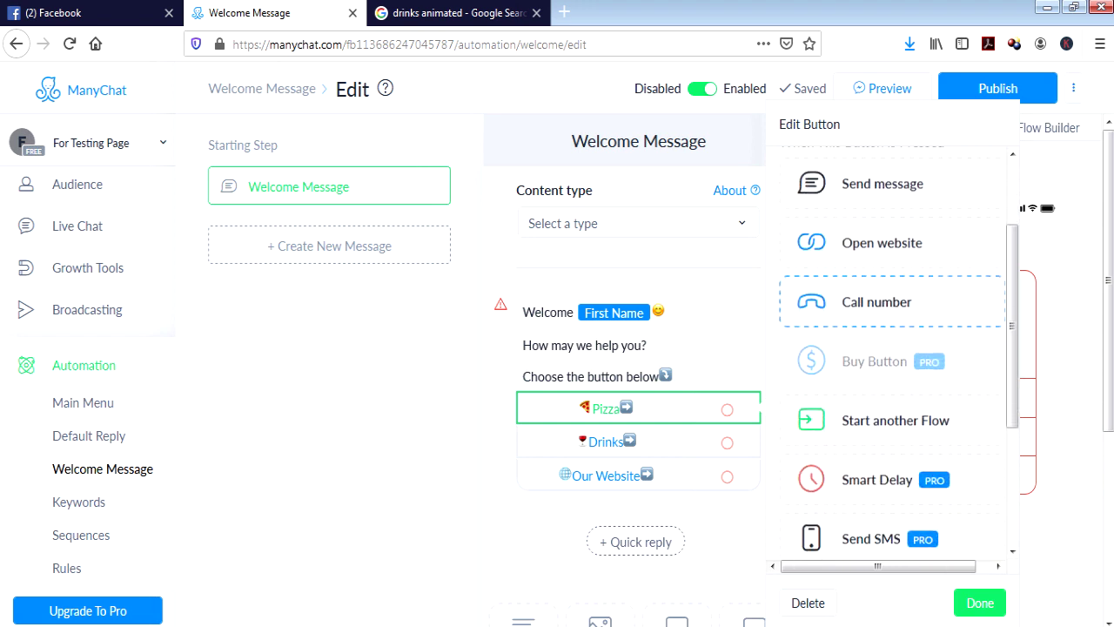
scroll(815, 435, down, 5)
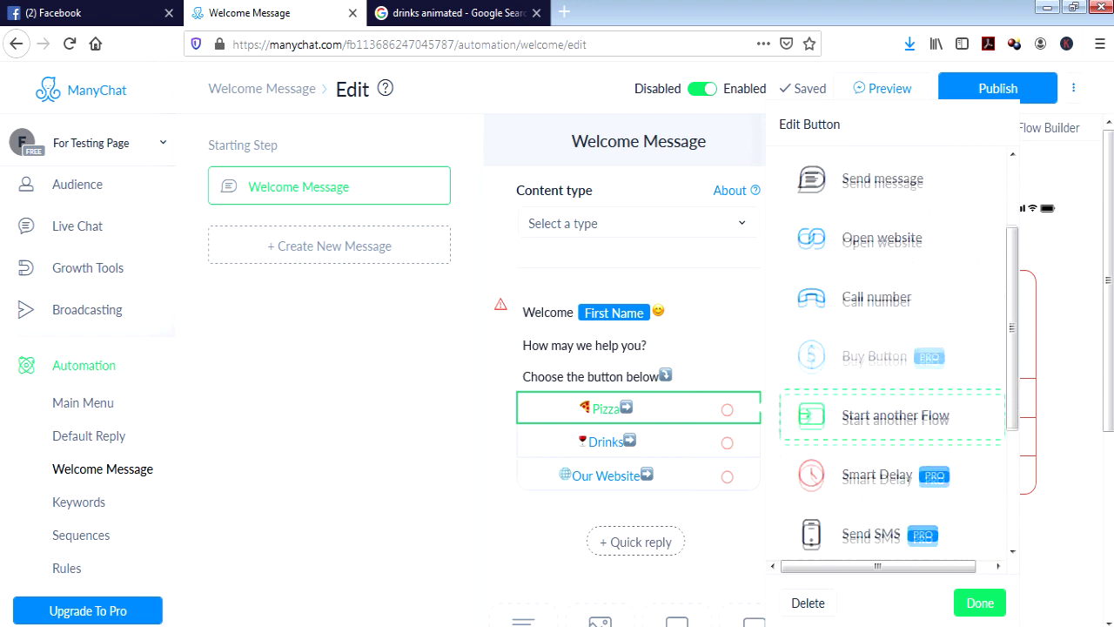
scroll(815, 464, up, 7)
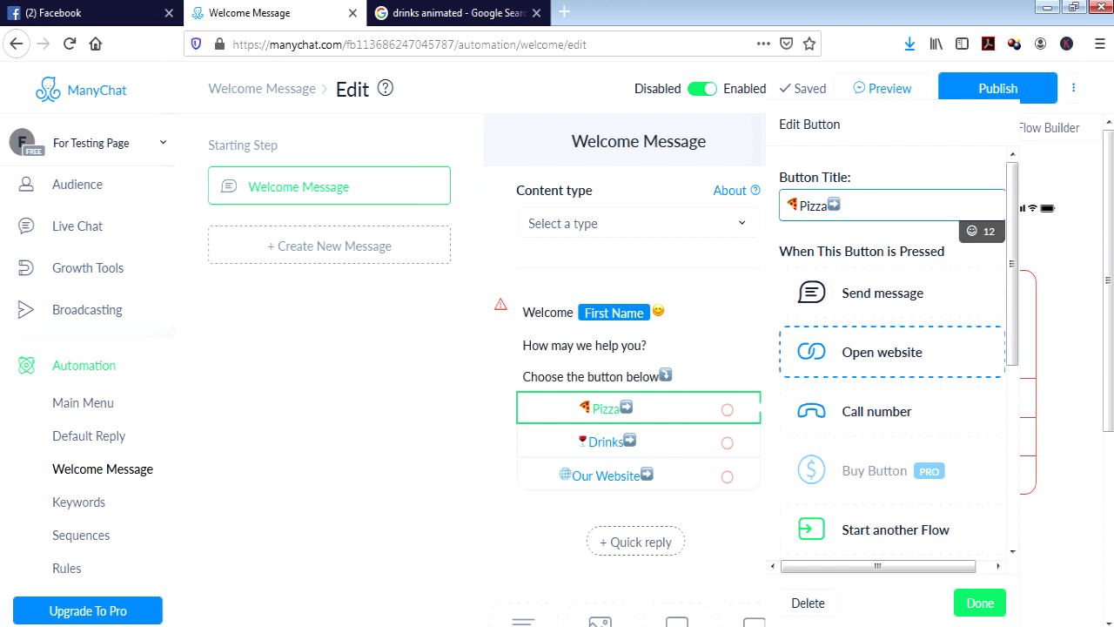
click(882, 293)
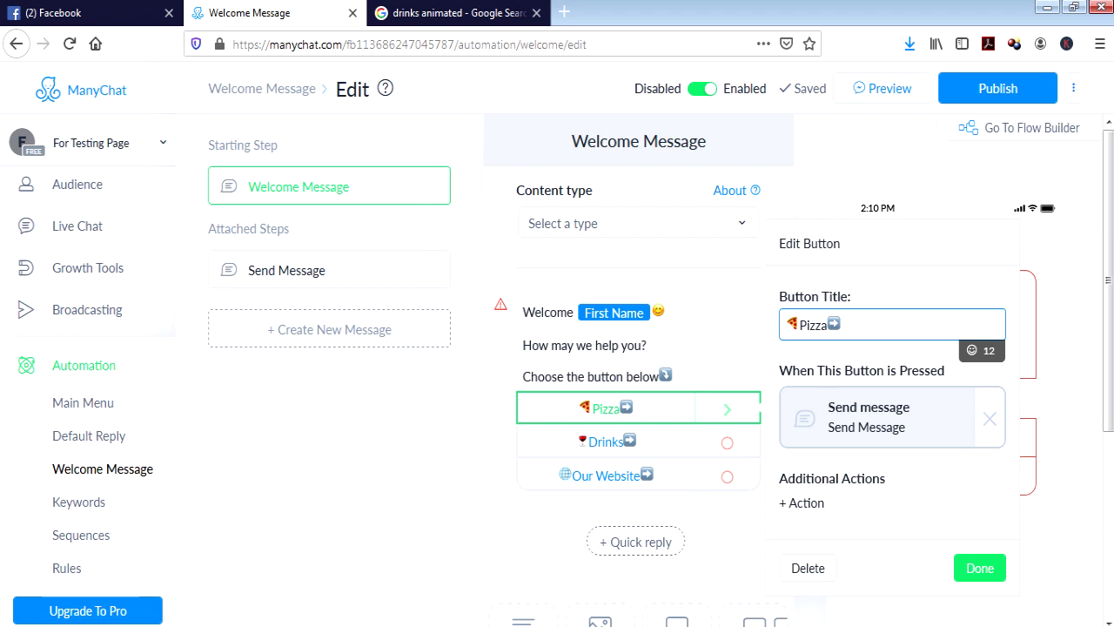
click(892, 417)
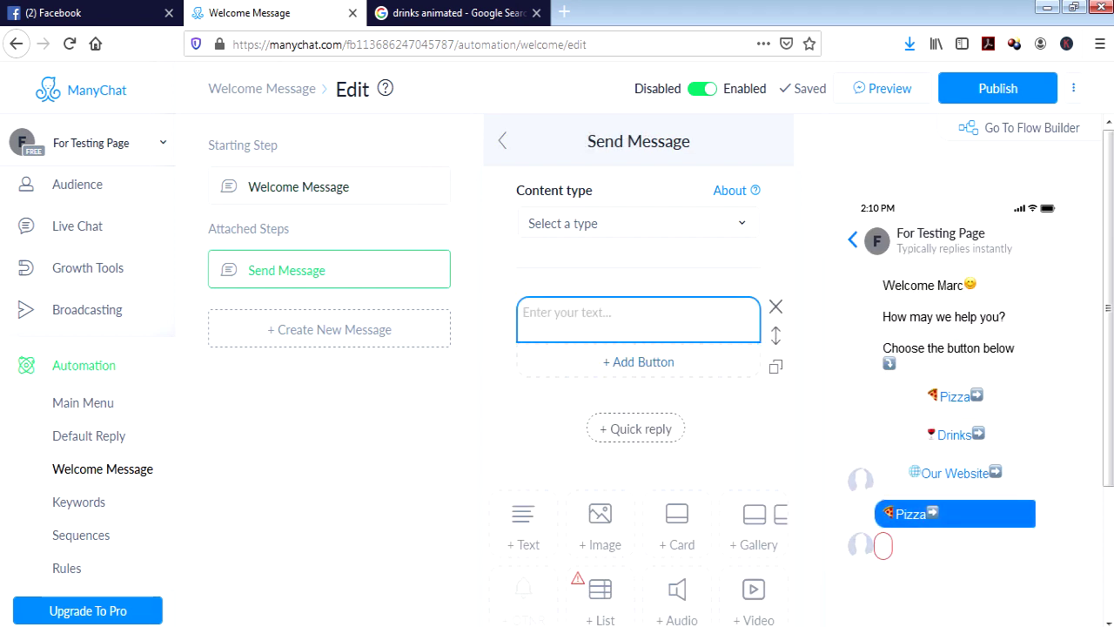
Rename the attached message step as "PIZZA".
click(523, 312)
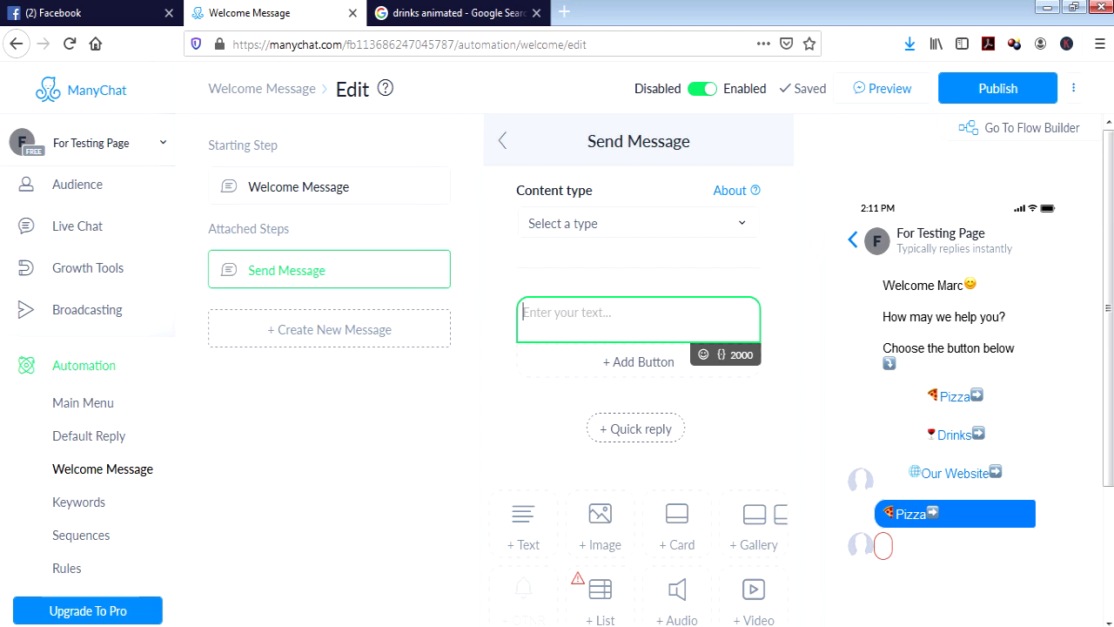
click(395, 269)
drag(326, 270, 247, 270)
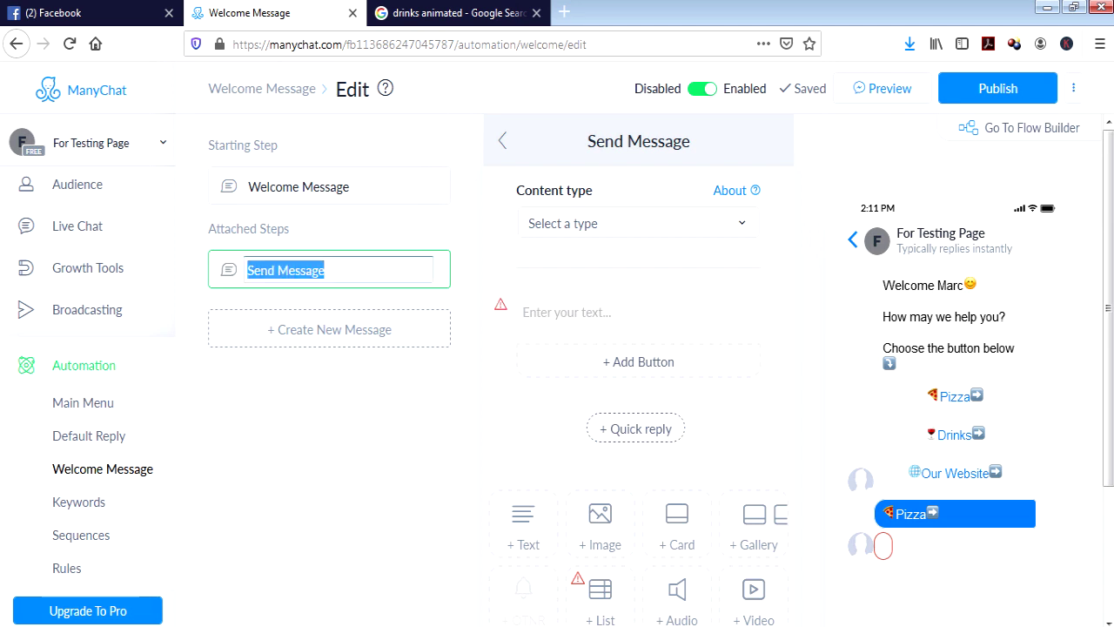
text(PIZZA)
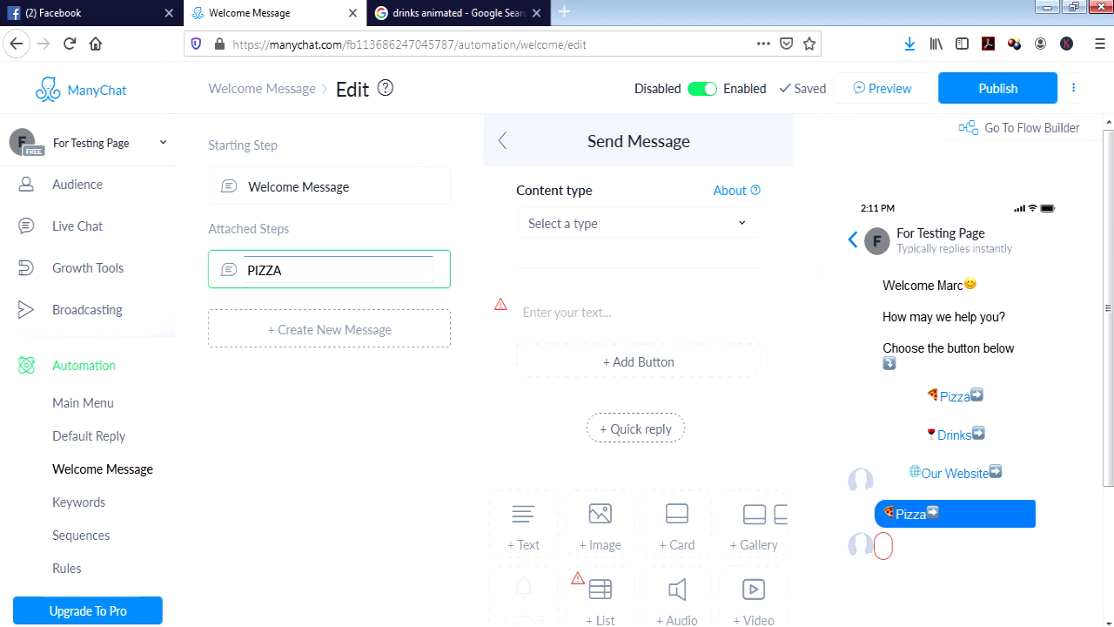
key(Return)
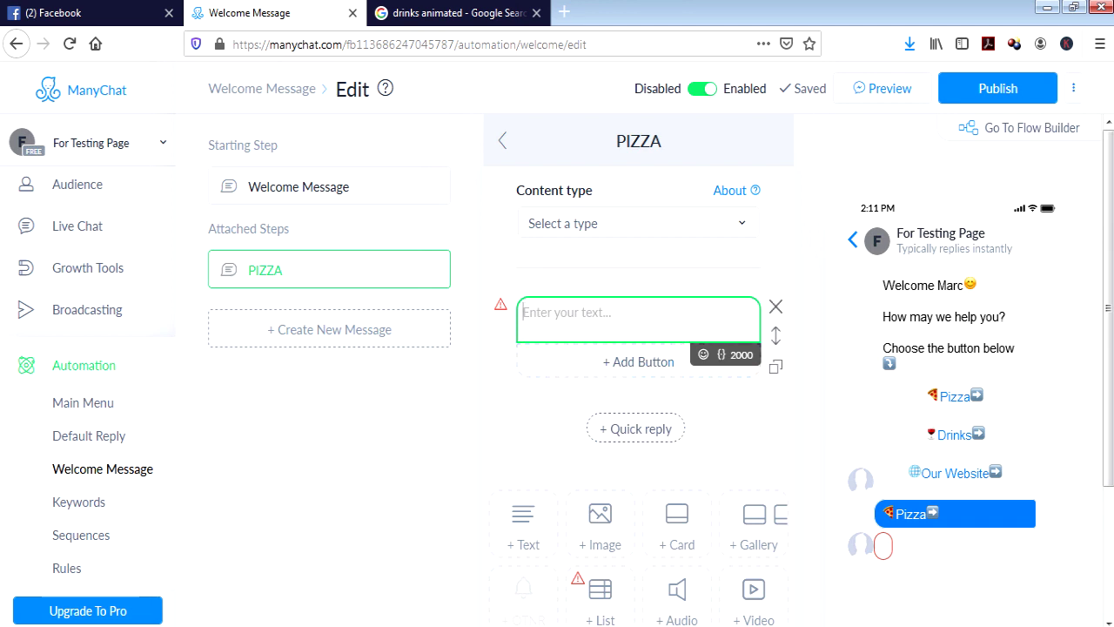
Remove the text block from the PIZZA message.
text(sds)
key(BackSpace)
key(BackSpace)
key(BackSpace)
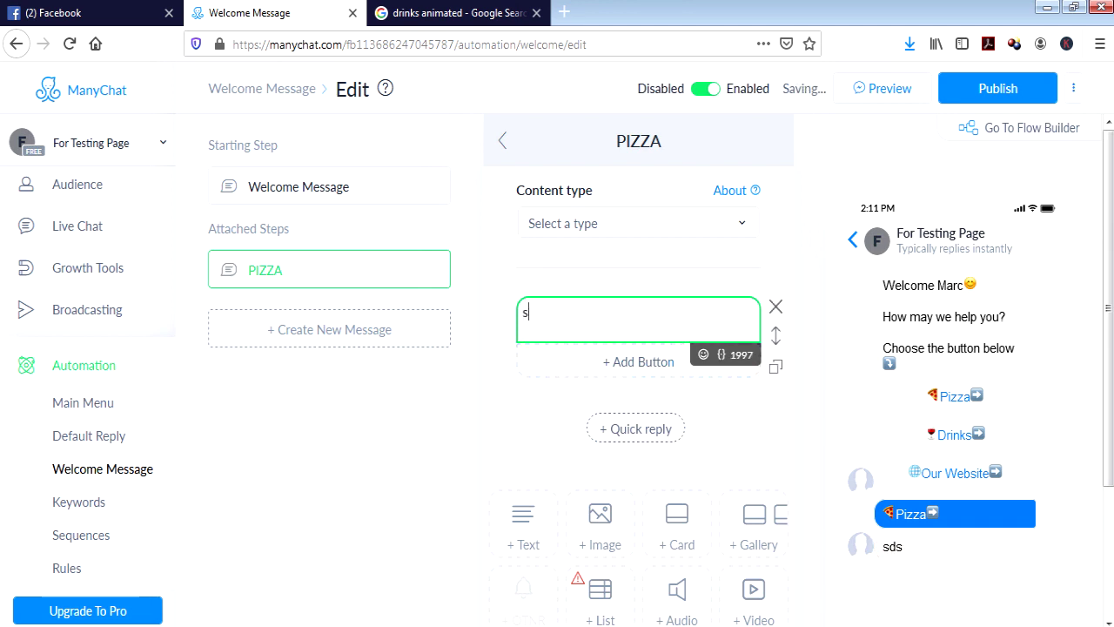
click(775, 306)
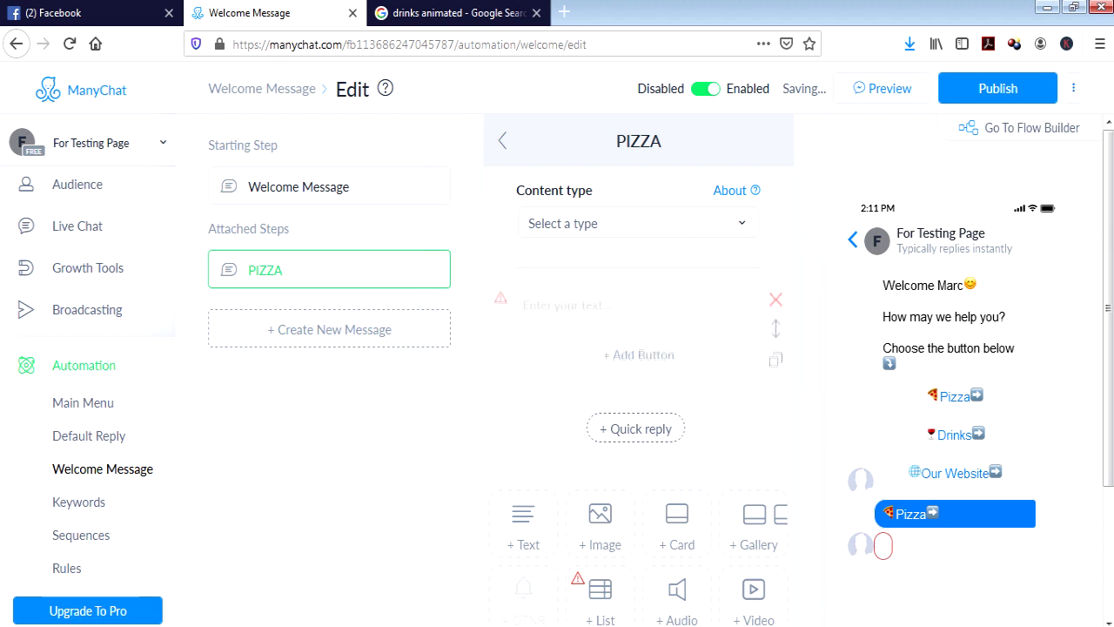
Add an image block to the PIZZA message with the picture of strawberry-topped cakes on a plate.
click(600, 431)
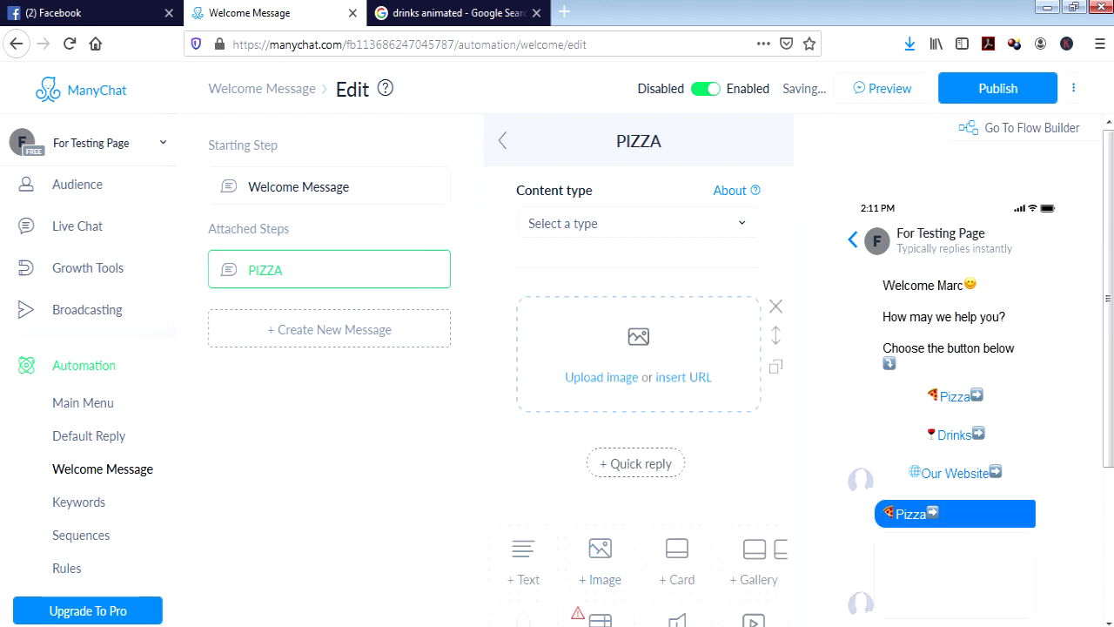
click(638, 334)
key(Return)
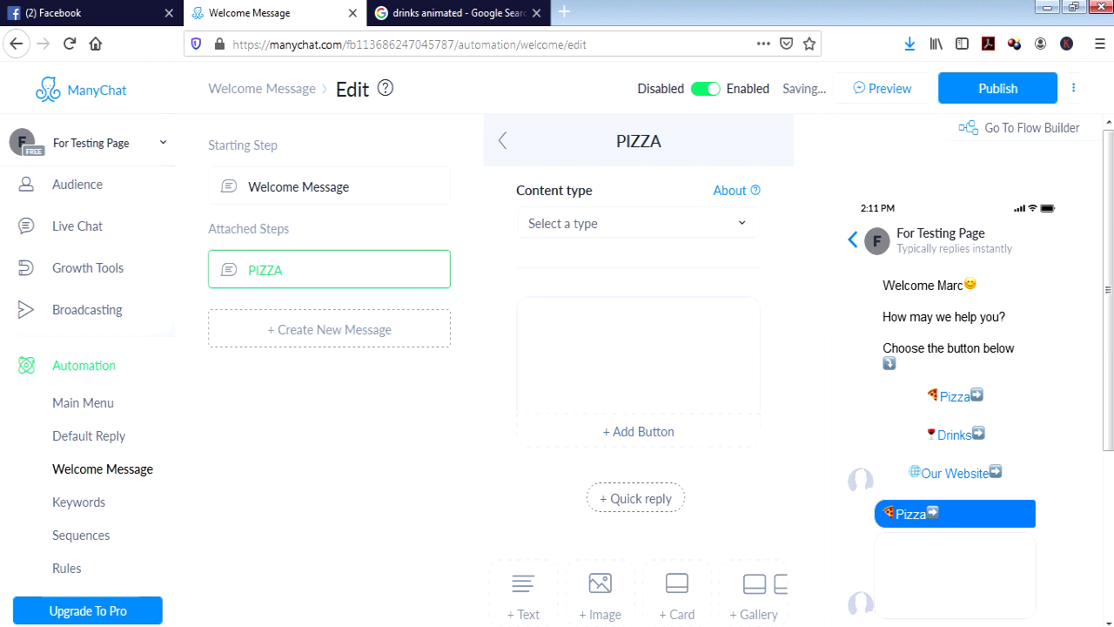
scroll(956, 391, down, 3)
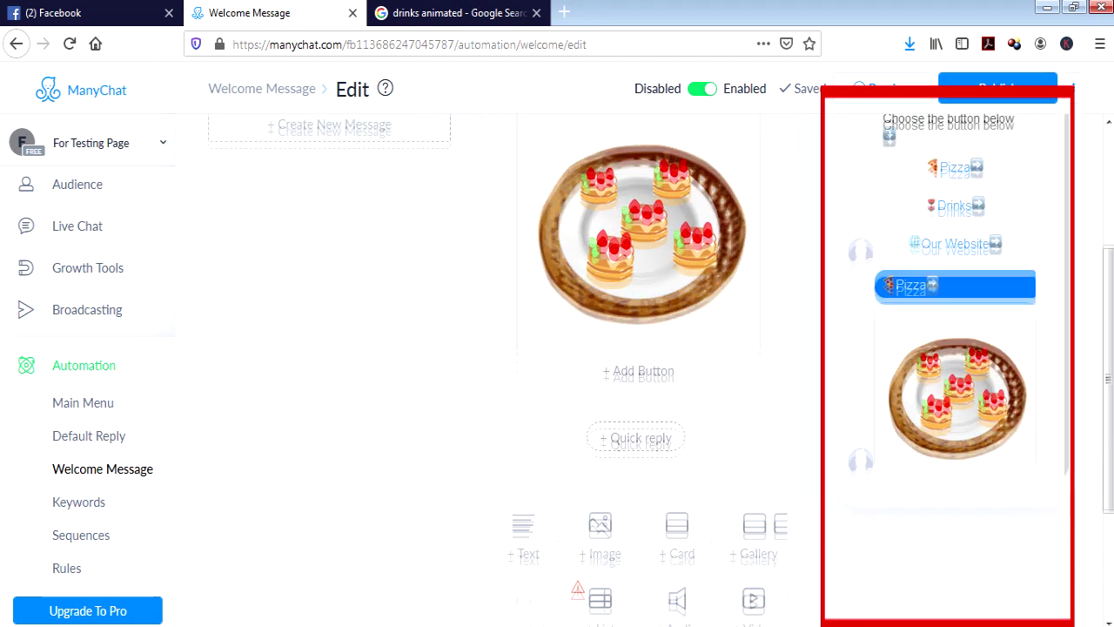
scroll(639, 348, up, 2)
scroll(639, 348, up, 2)
scroll(639, 348, down, 2)
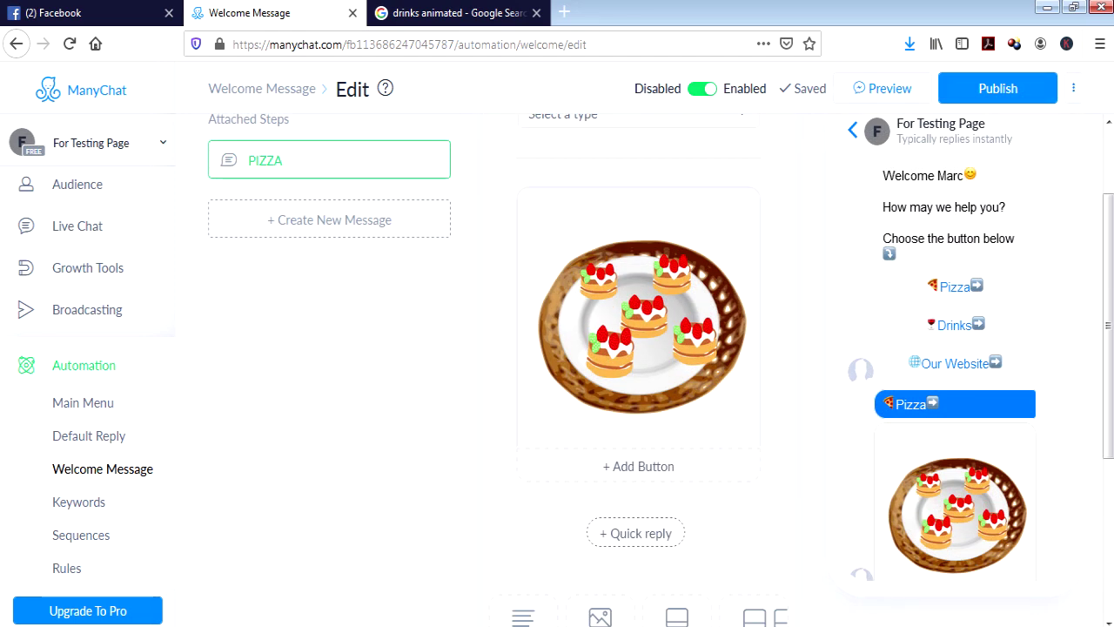
scroll(956, 369, down, 1)
scroll(955, 370, up, 1)
scroll(638, 348, up, 2)
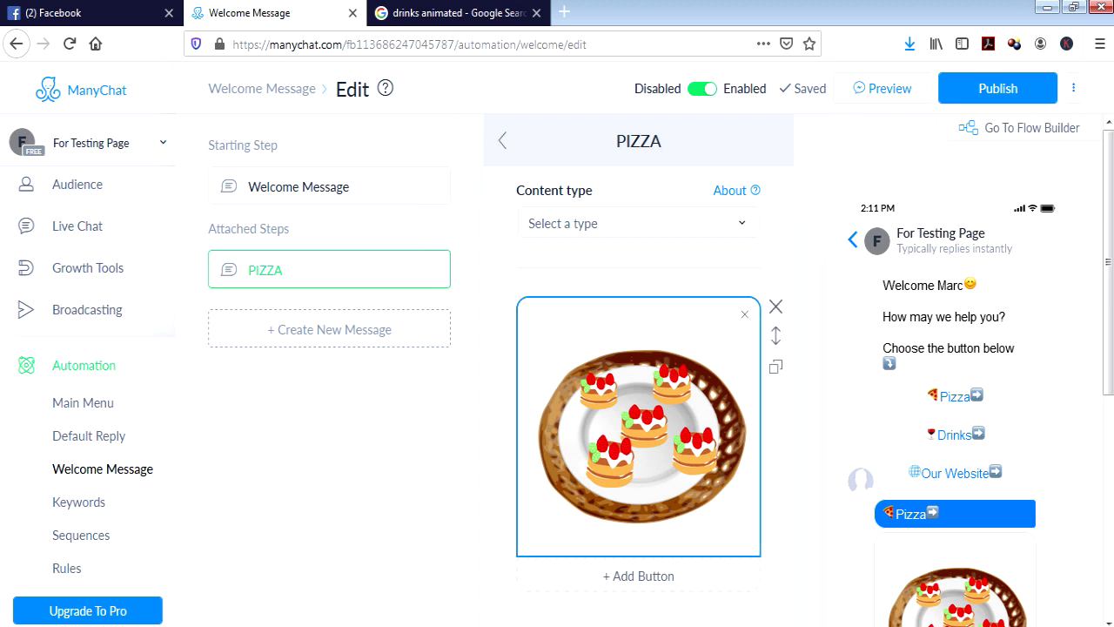
Delete the image block from the PIZZA message.
click(775, 306)
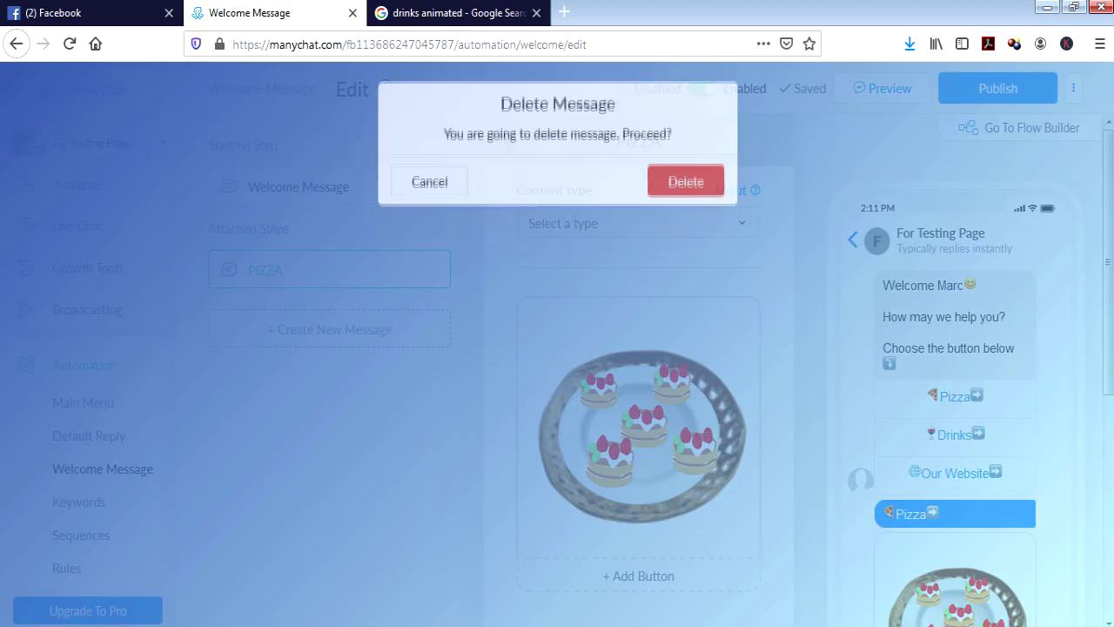
click(687, 179)
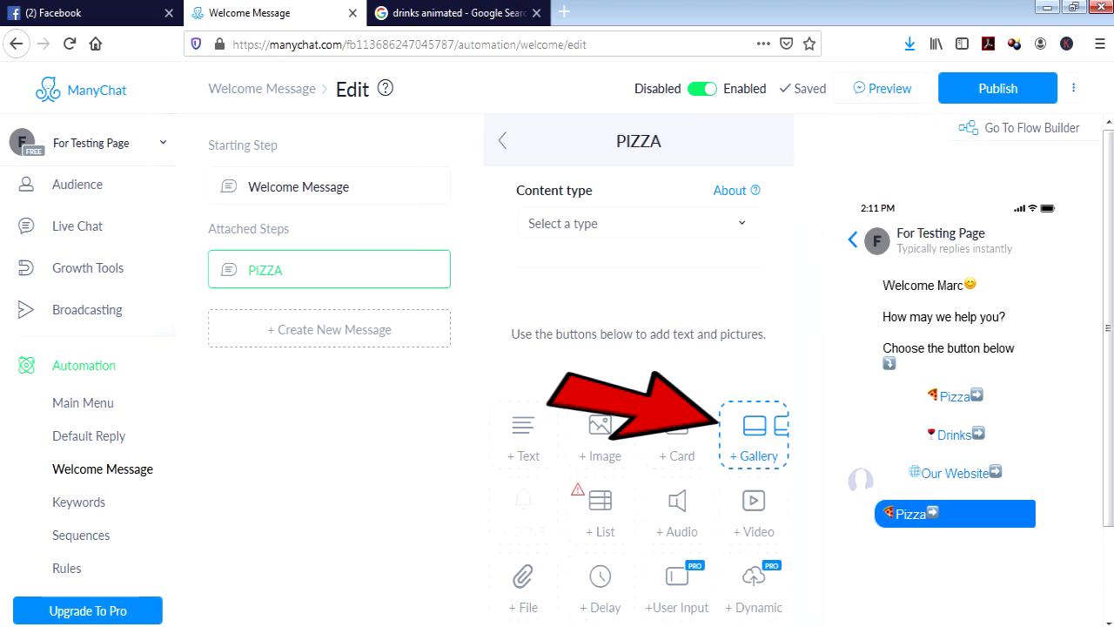
Add a gallery block to the PIZZA message with the picture pizza-1428931_960_720 on its first card.
click(754, 435)
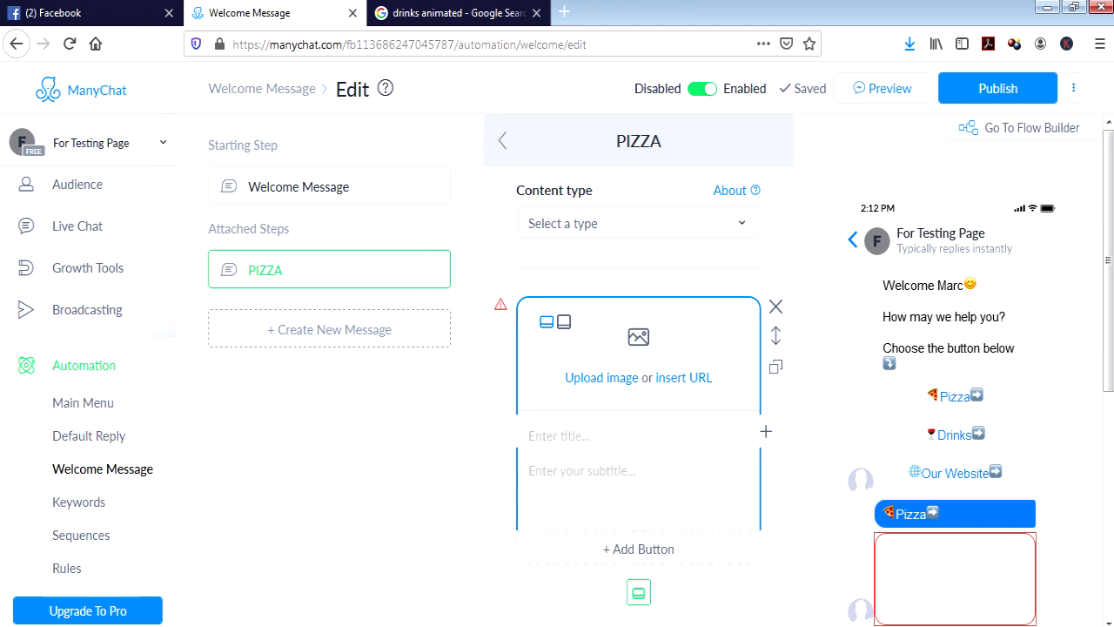
click(601, 377)
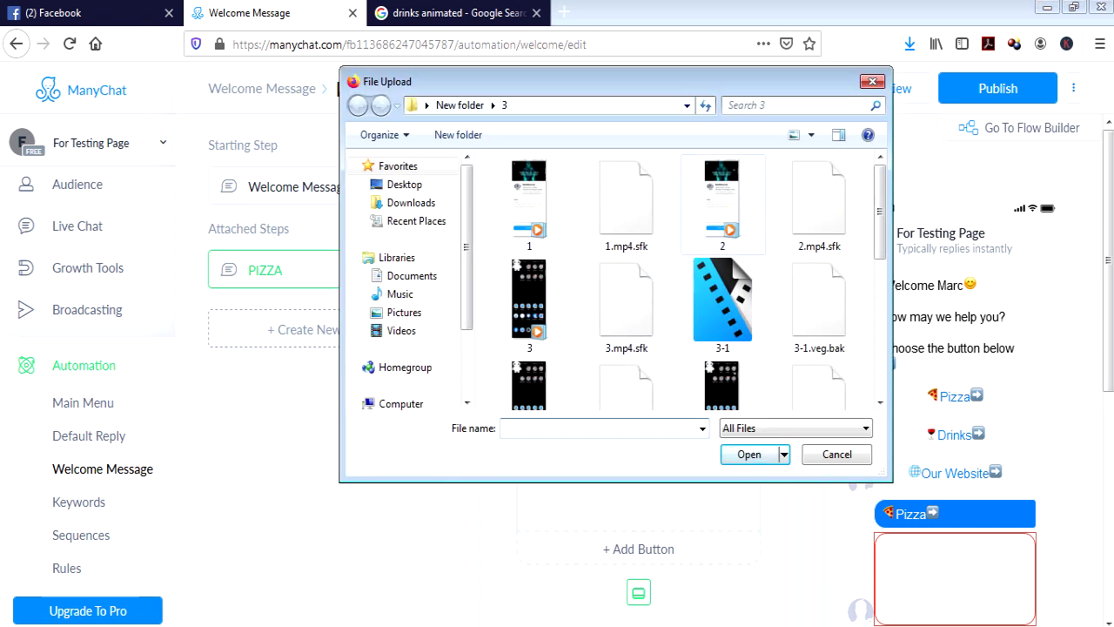
drag(880, 211, 880, 326)
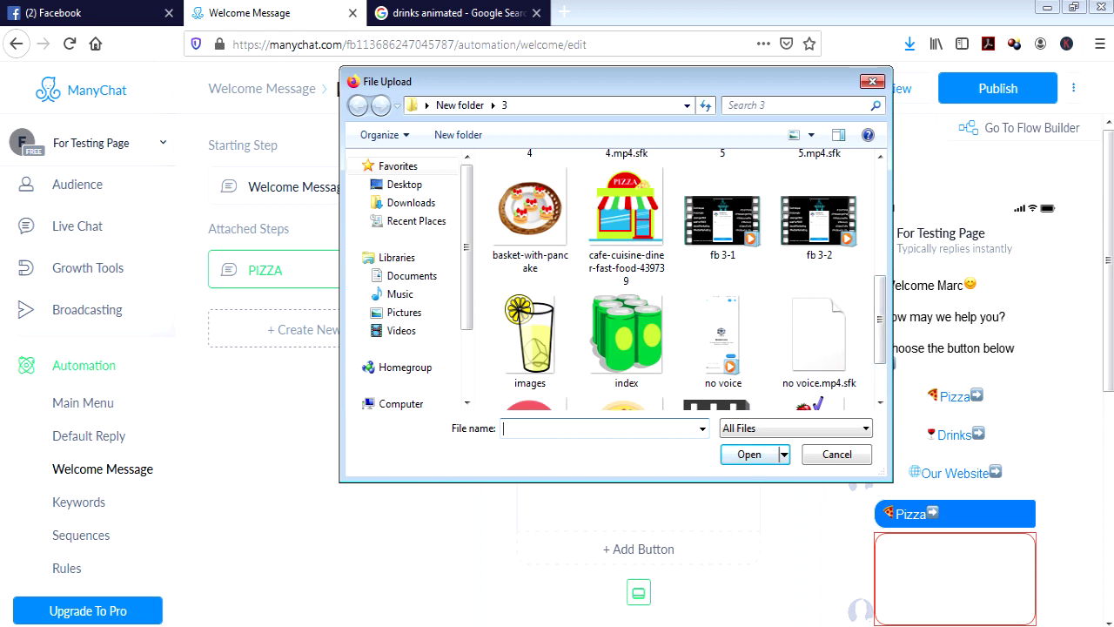
scroll(626, 287, down, 3)
click(625, 339)
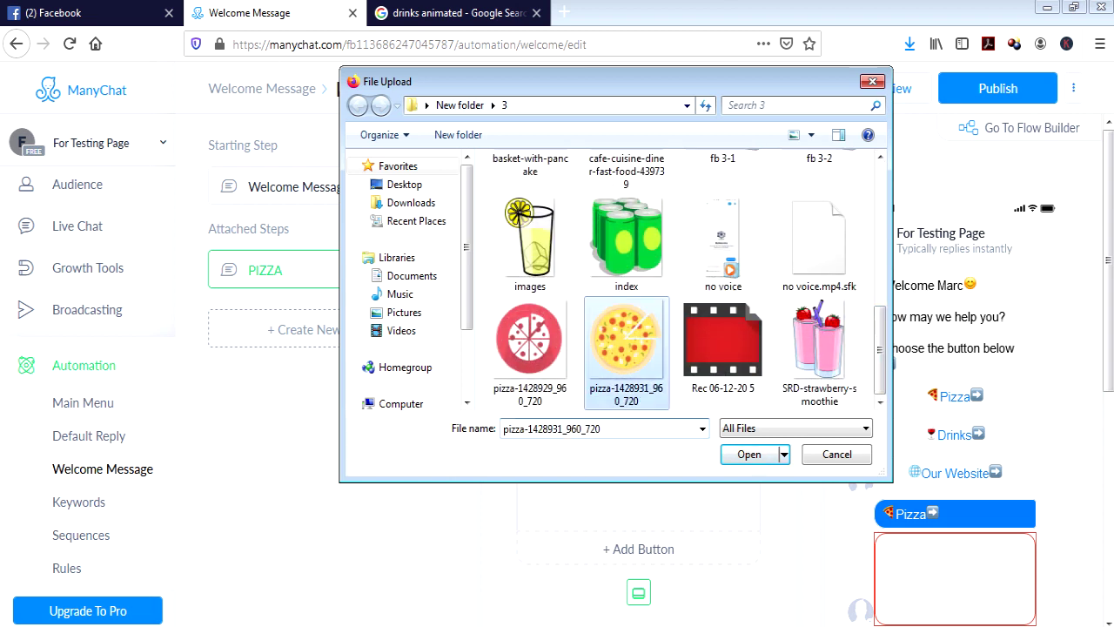
click(748, 454)
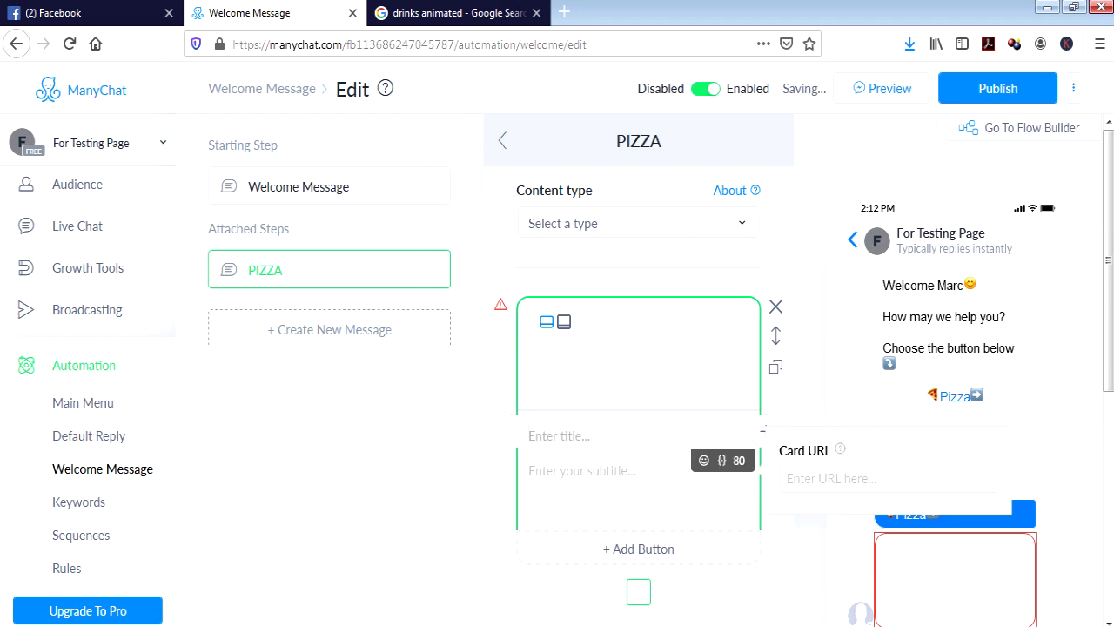
Title the first gallery card "Hawaiian" and give it the subtitle "800PESOS".
text(hawaiian)
drag(535, 436, 528, 436)
text(H)
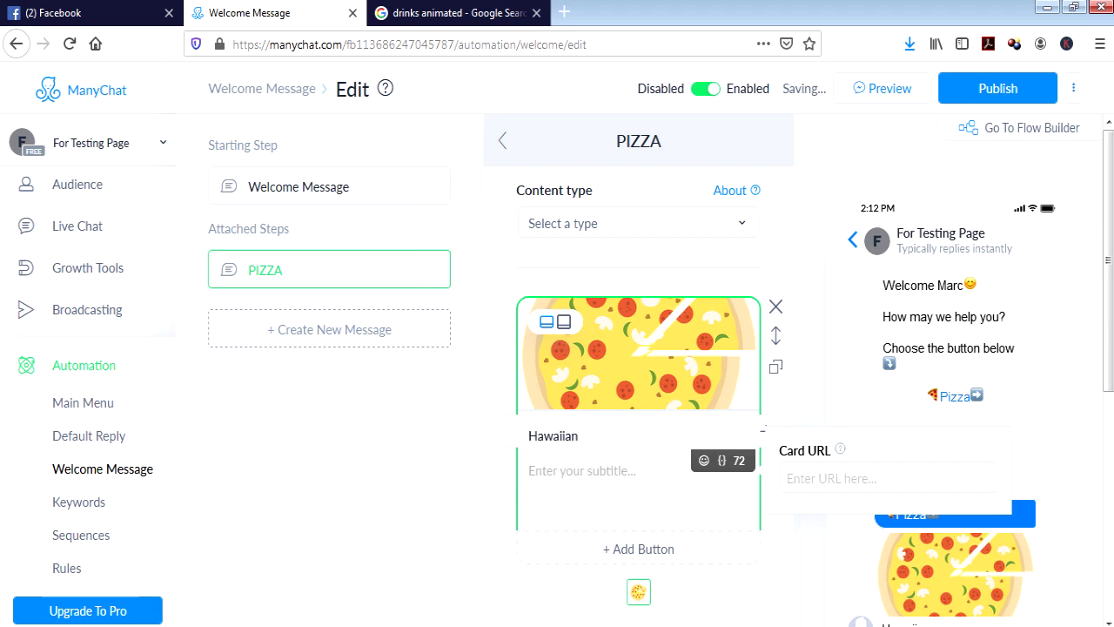
click(529, 470)
scroll(637, 370, down, 3)
scroll(638, 370, up, 3)
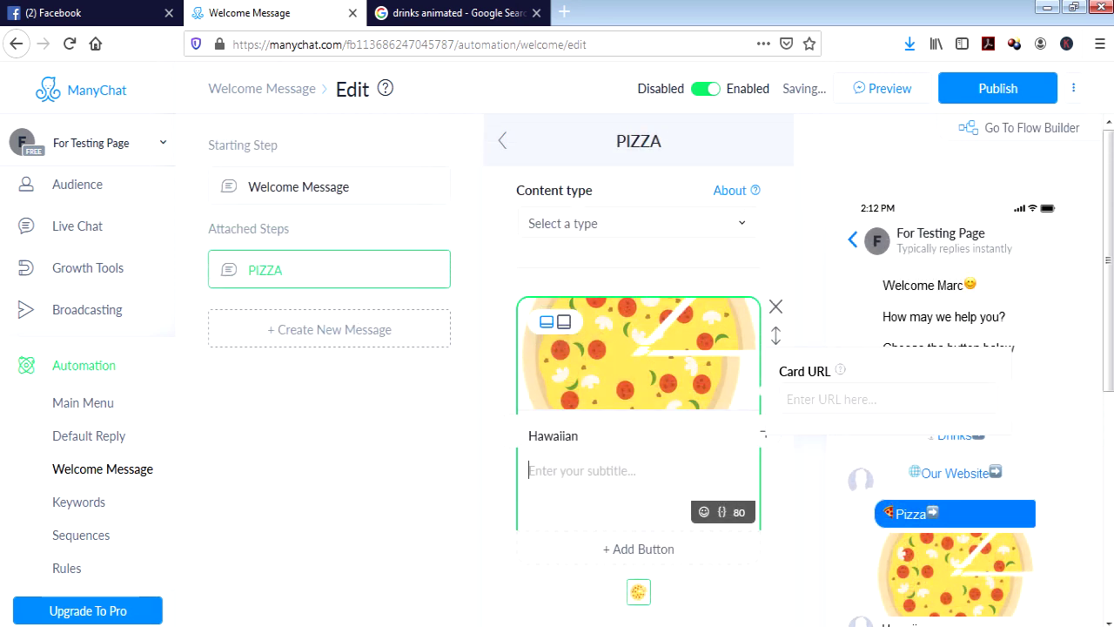
text(*)
key(BackSpace)
text(800PESOS)
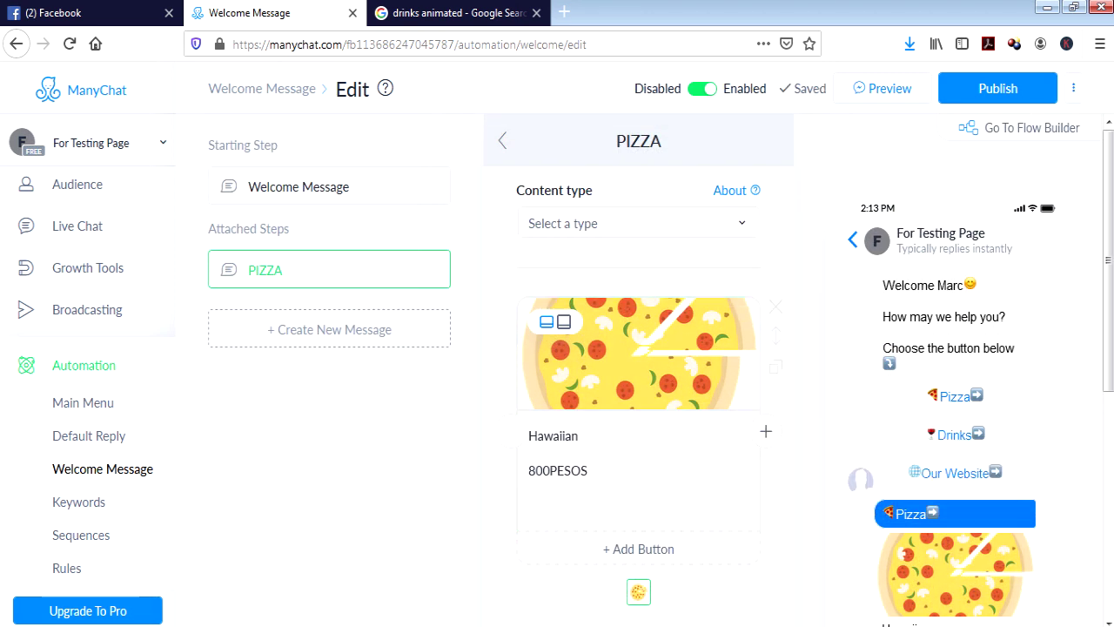
Add a second card to the gallery with the picture pizza-1428929_960_720.
click(765, 431)
click(600, 377)
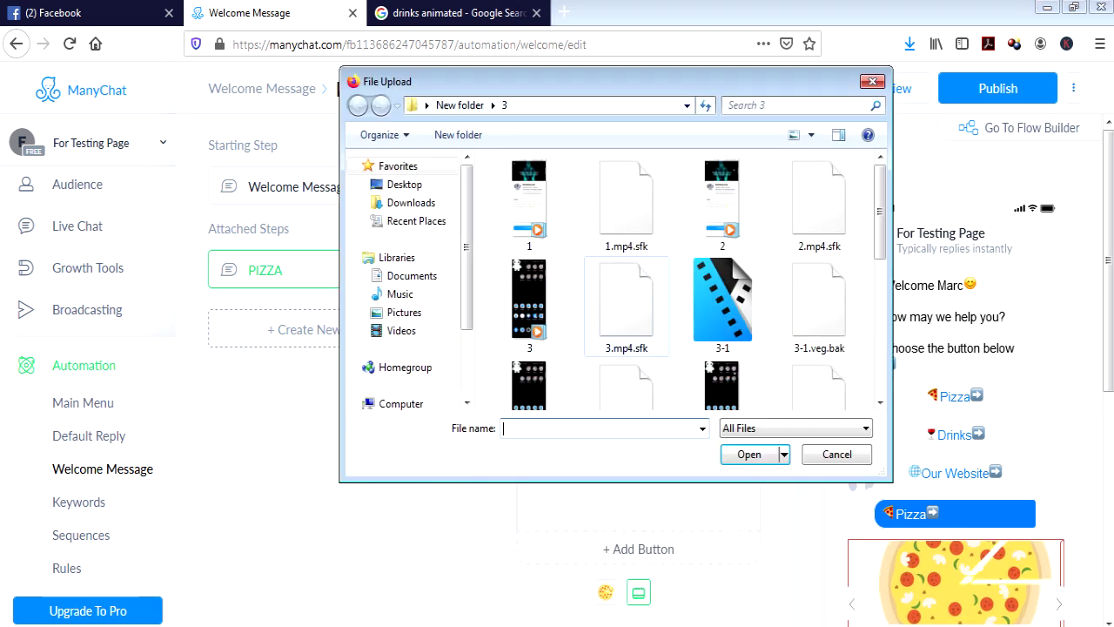
drag(880, 181, 880, 296)
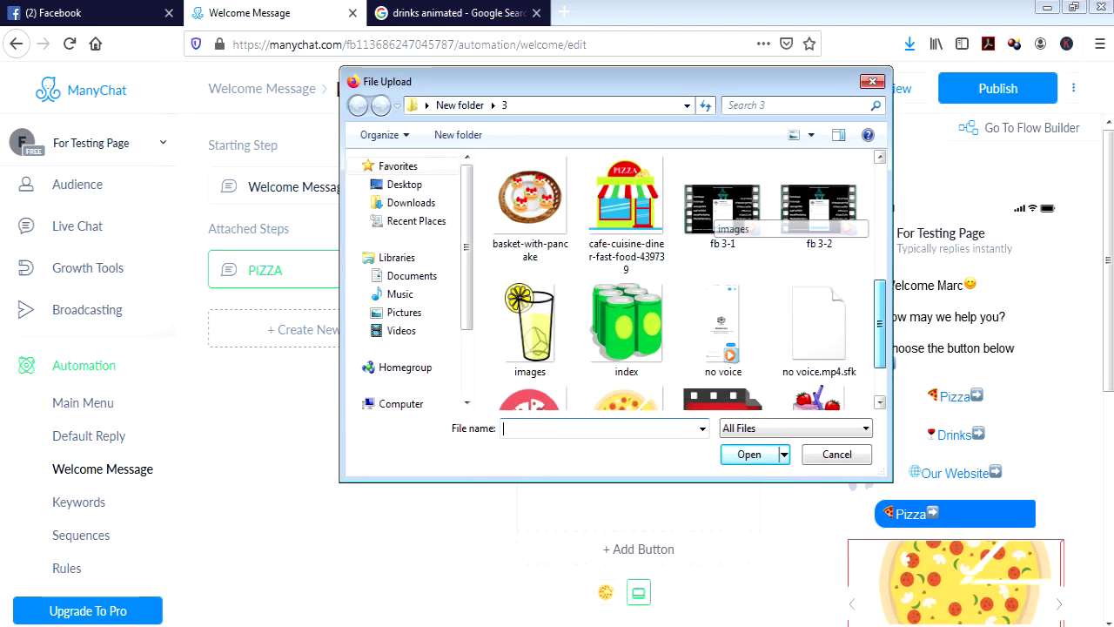
click(529, 396)
click(748, 454)
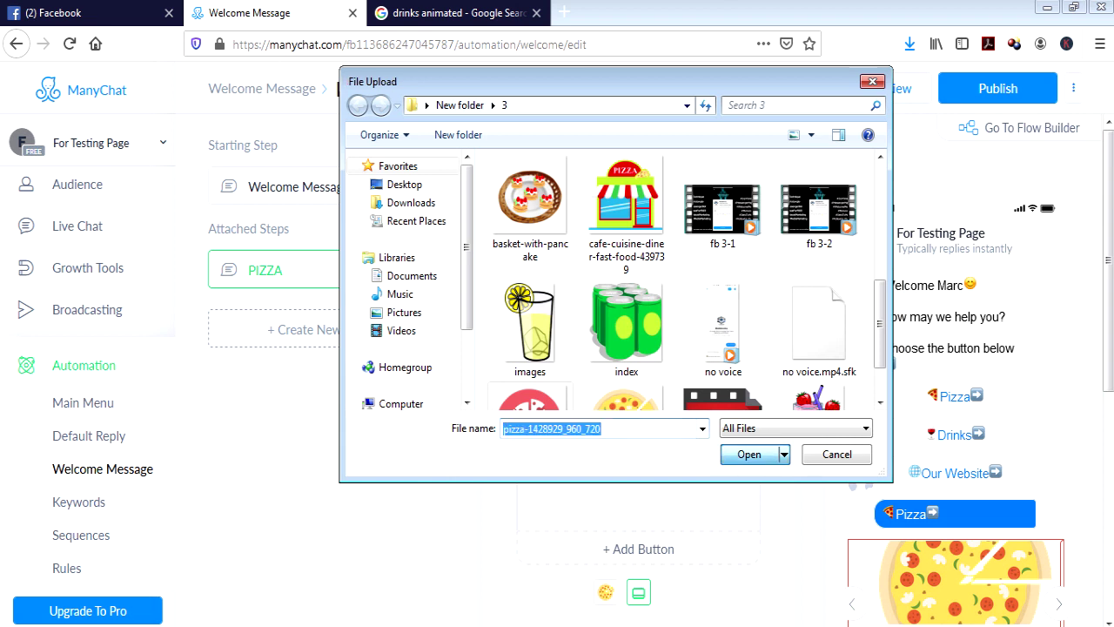
Title the second gallery card "HAM" and give it the subtitle "200".
text(HAM)
key(Tab)
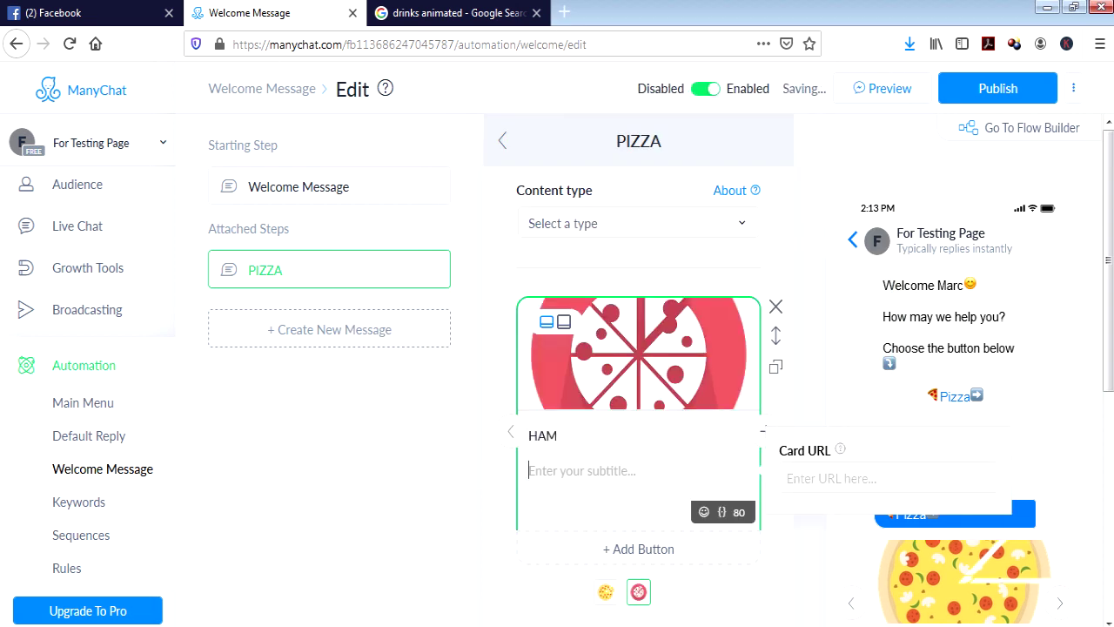
text(200)
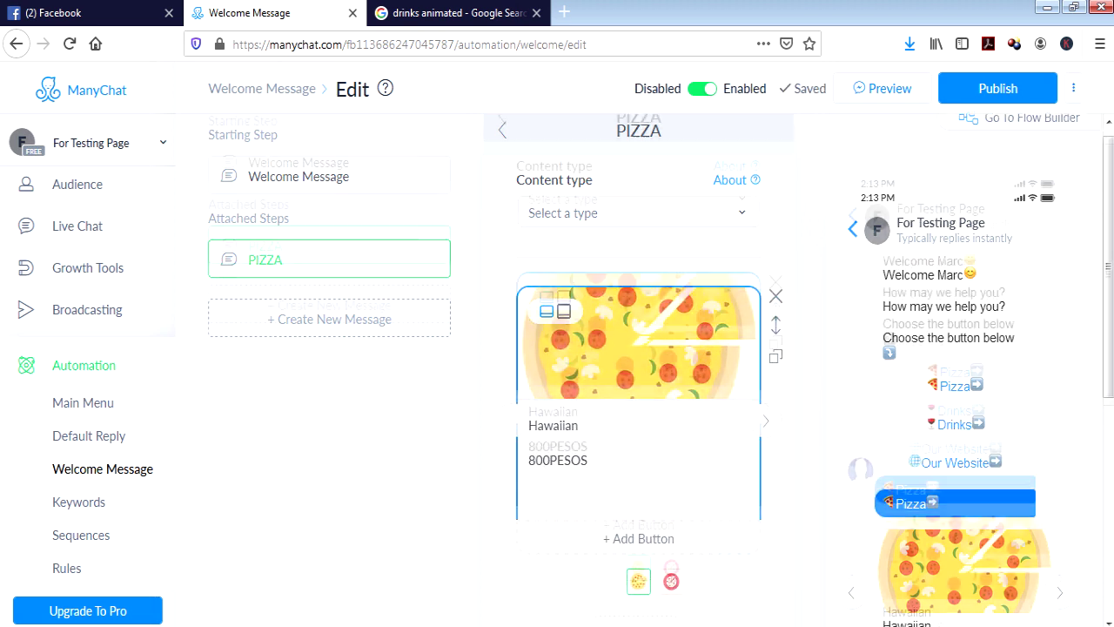
Add a button titled "ORDER NOW" to the Hawaiian card.
scroll(640, 348, down, 2)
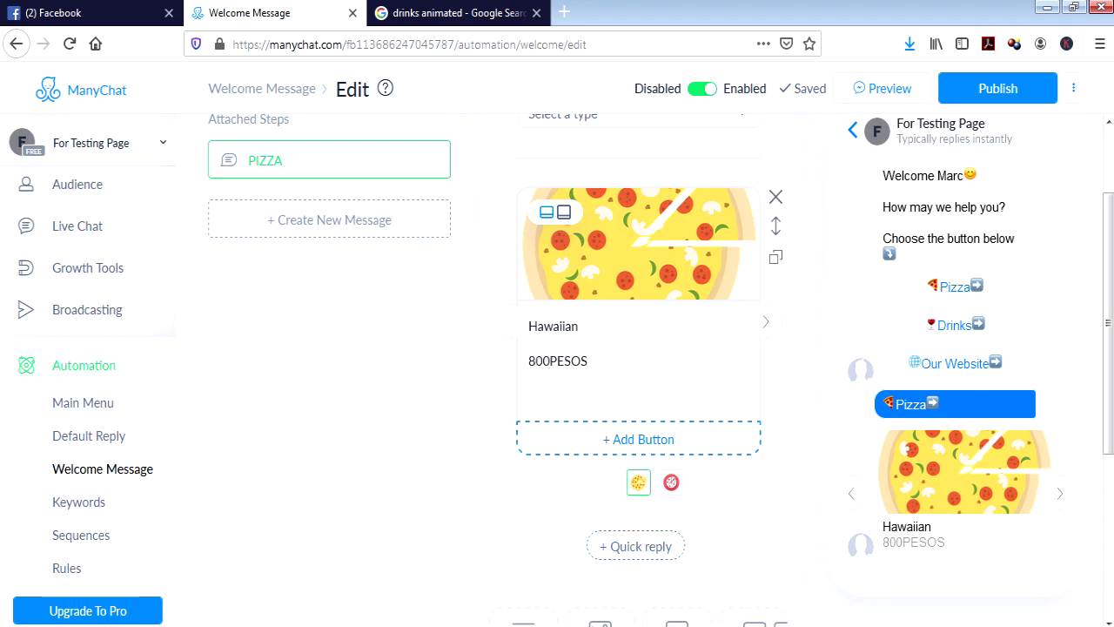
click(638, 439)
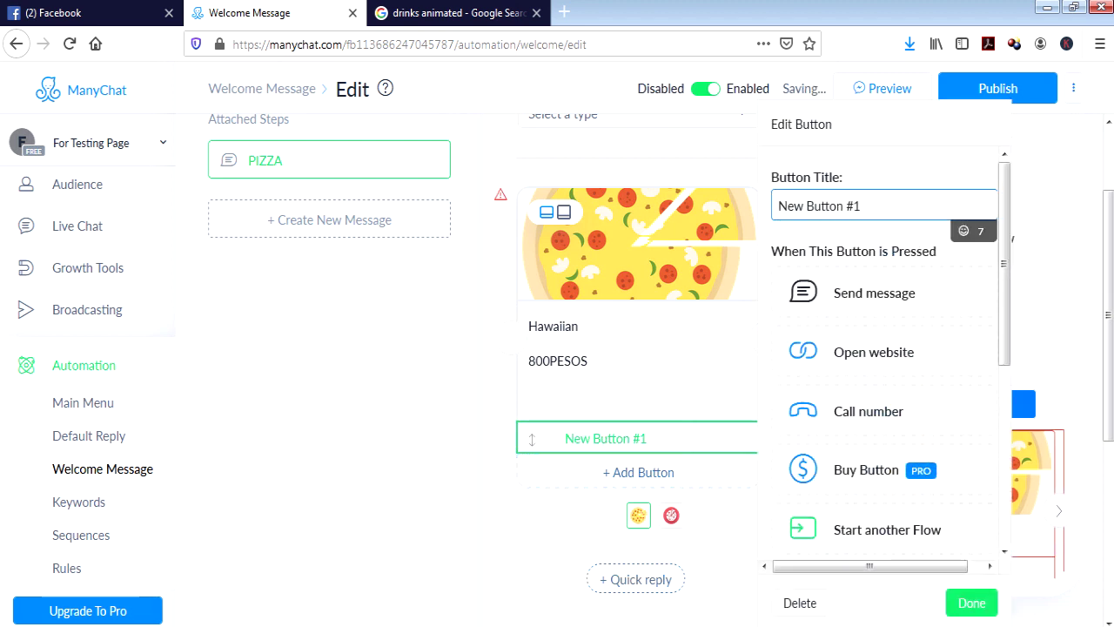
key(ctrl+a)
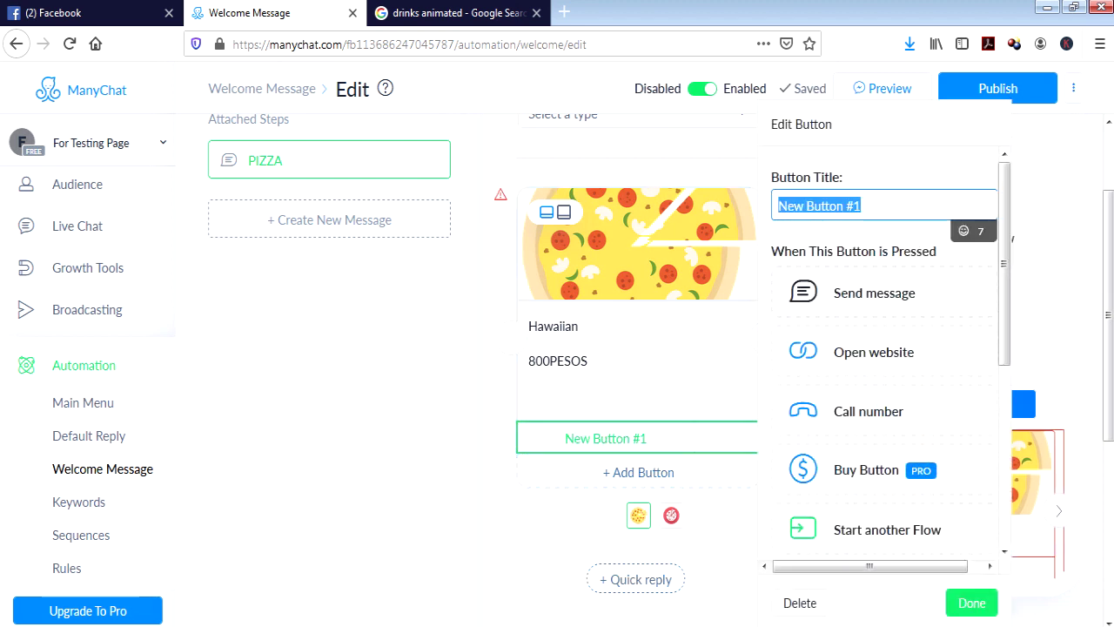
text(ORDER NOW)
key(Return)
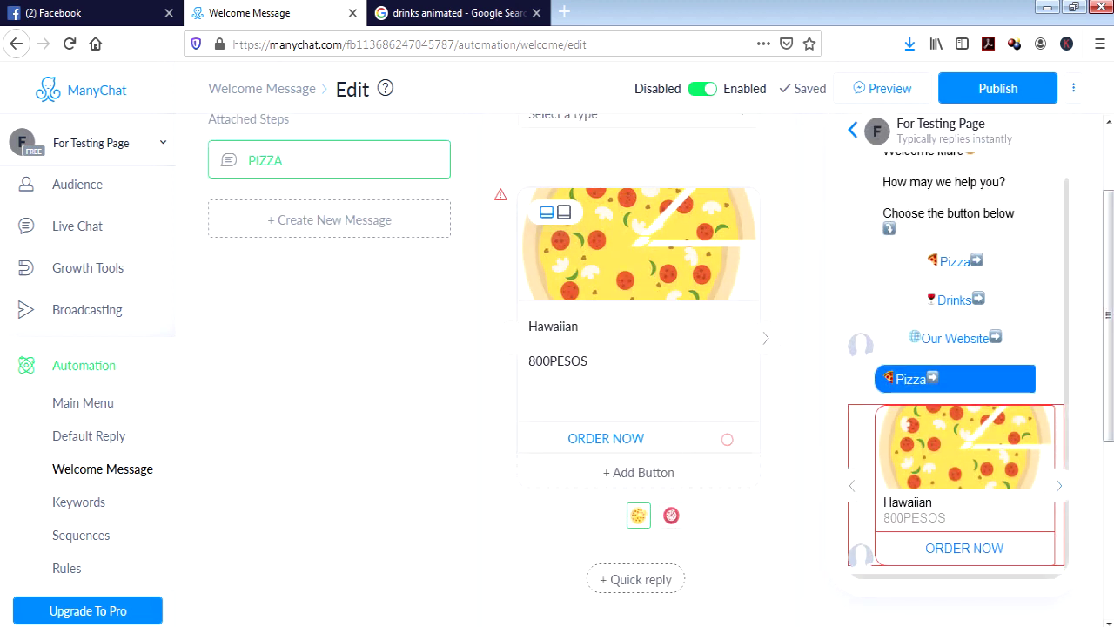
Set the Hawaiian card's ORDER NOW button to send a new message.
click(1058, 485)
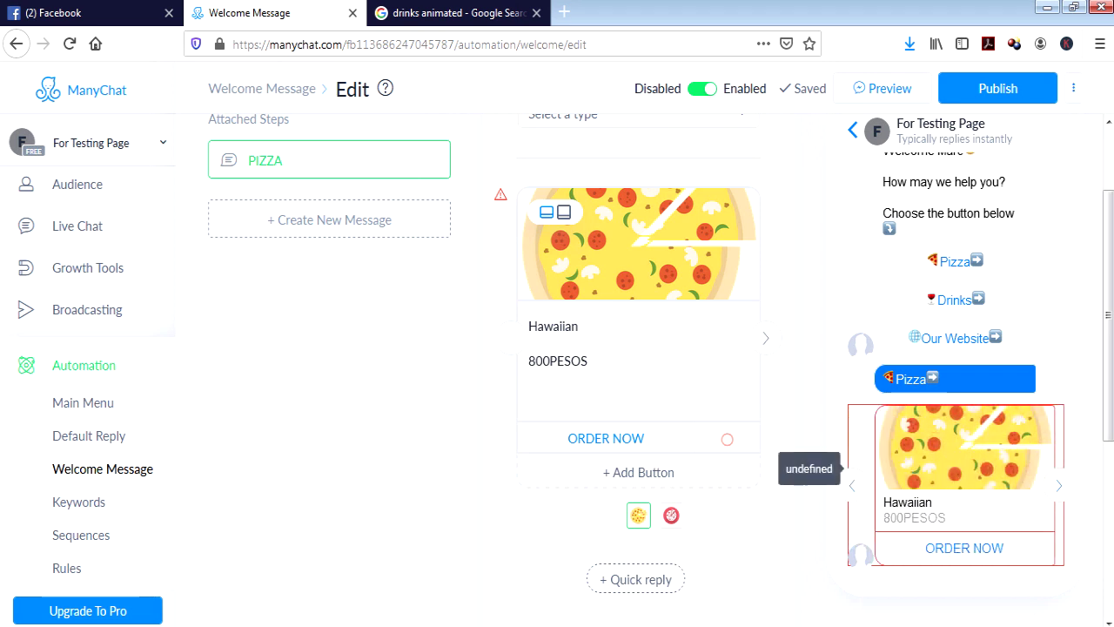
click(531, 438)
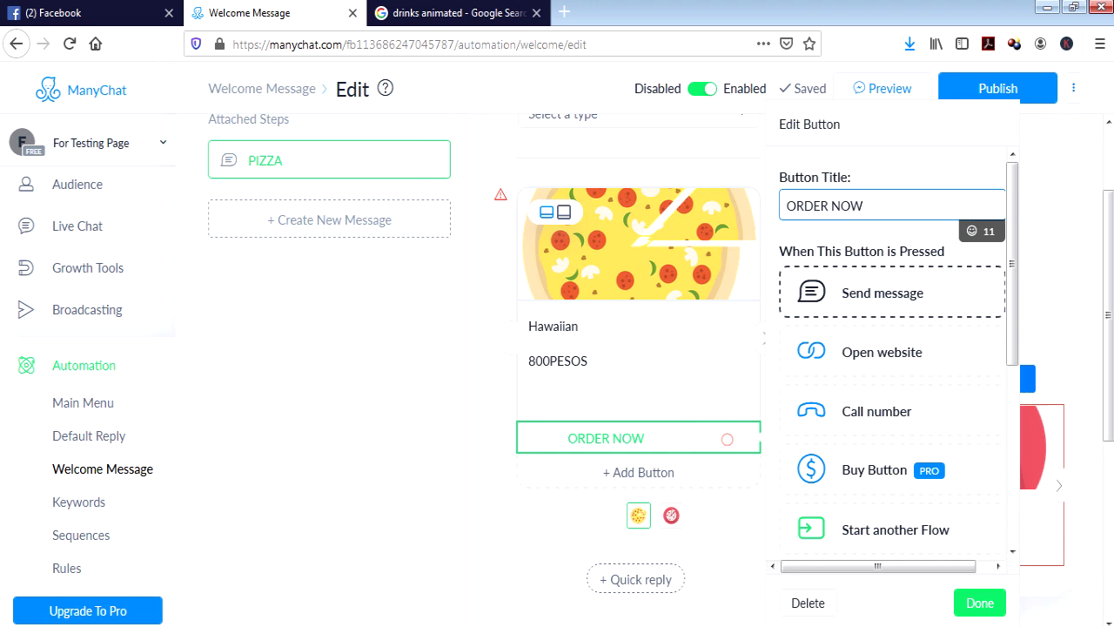
click(881, 293)
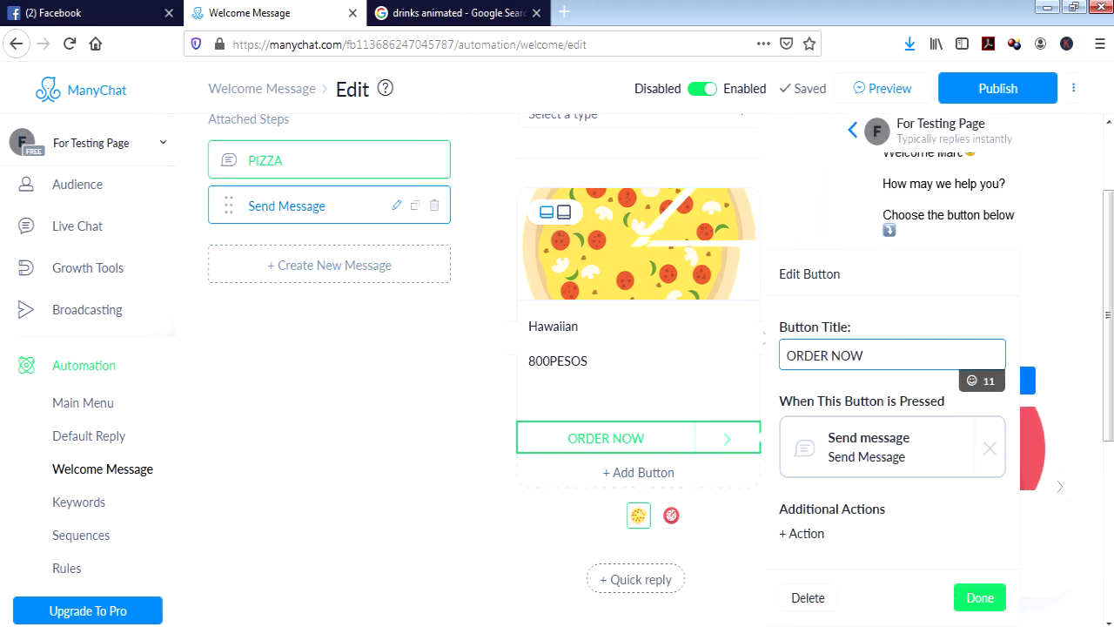
Rename the new attached message step as "PIZZA hawaiian ORDER NOW".
click(396, 206)
drag(326, 205, 246, 205)
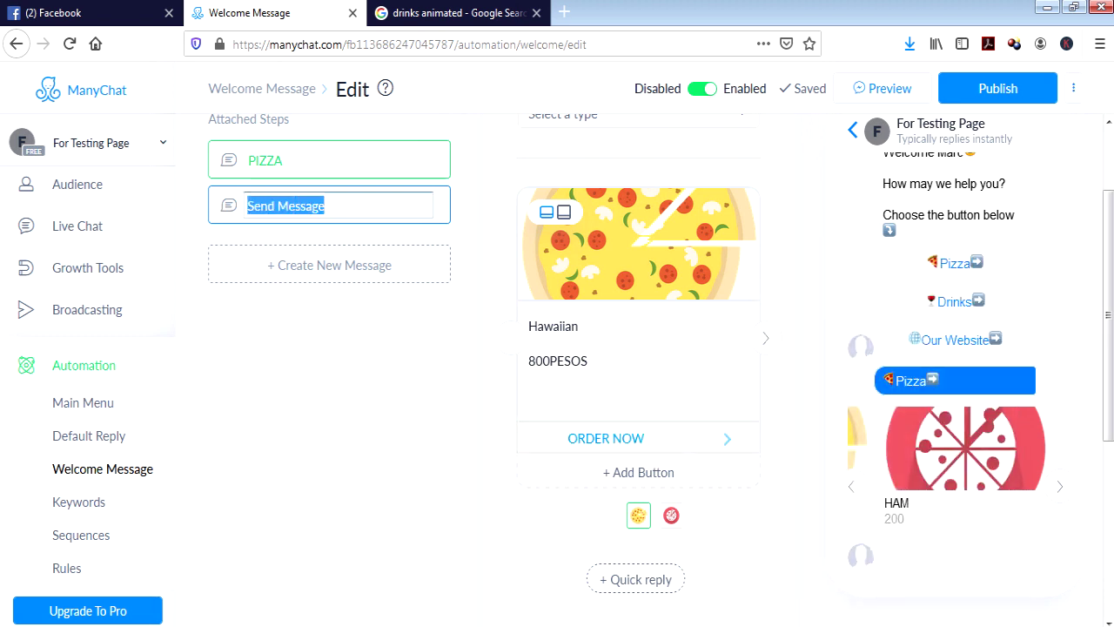
text(H)
key(BackSpace)
text(PIZZA HA)
key(BackSpace)
key(BackSpace)
text(hawaiian)
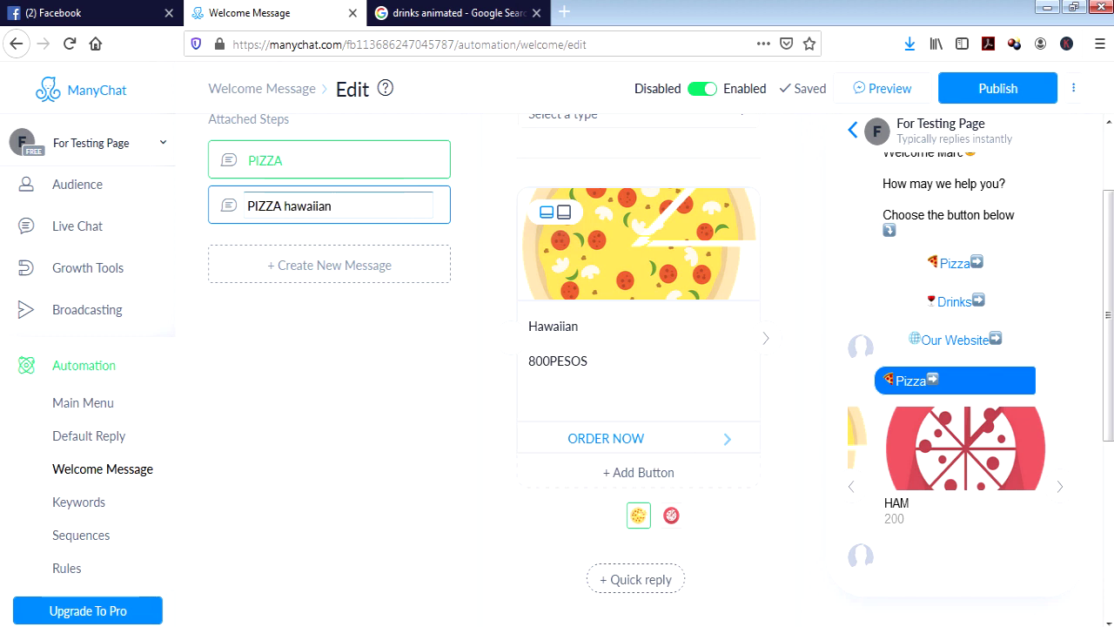
text( ORDER NOW)
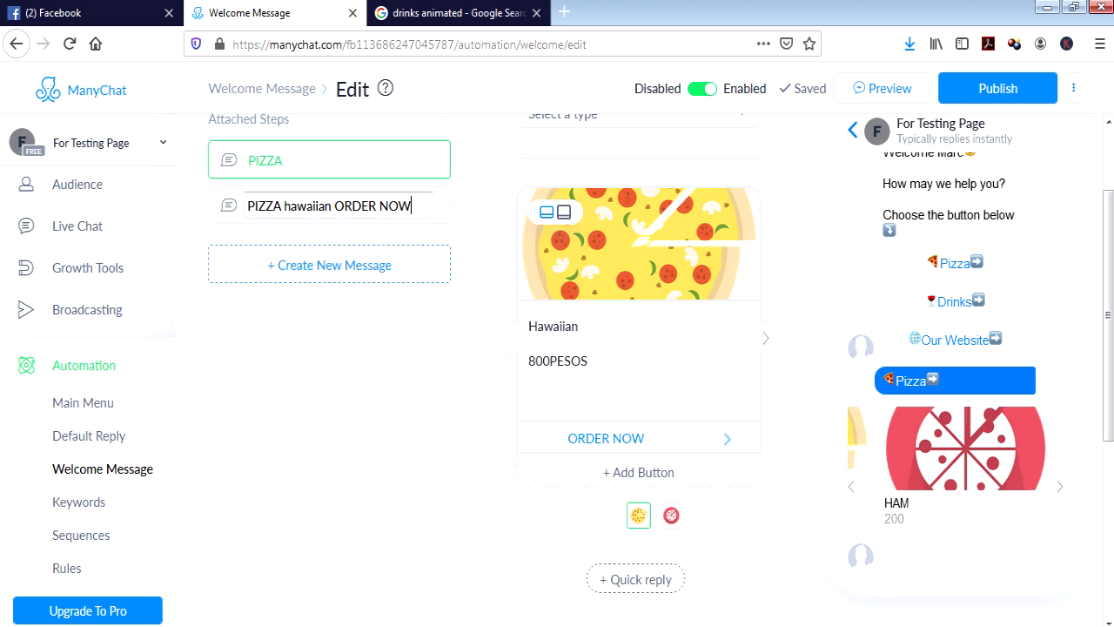
key(Return)
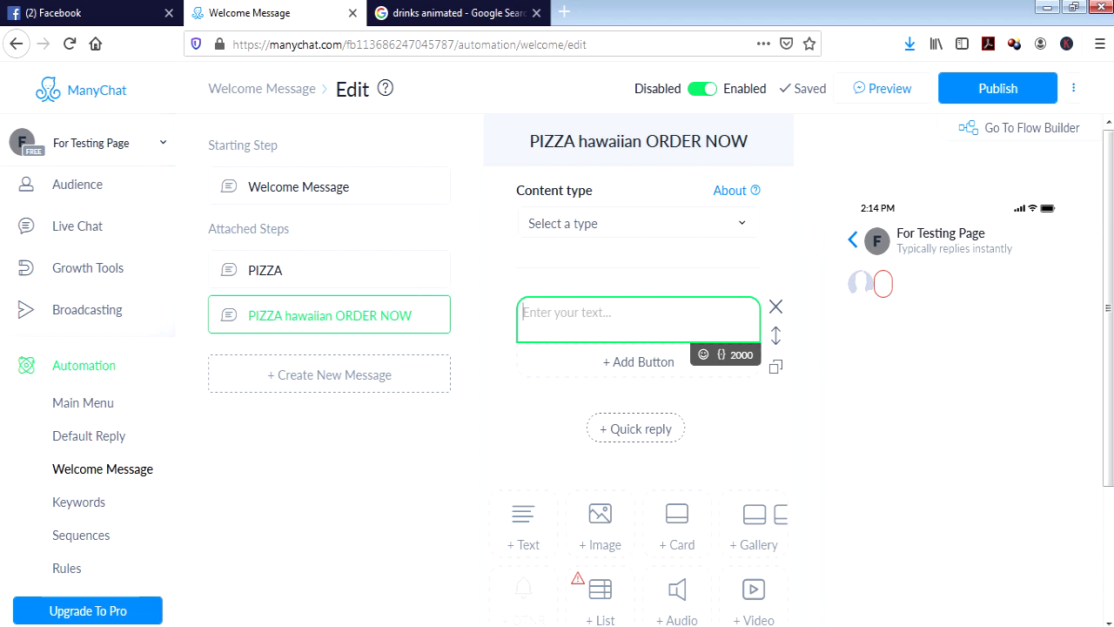
Start the text of the PIZZA hawaiian ORDER NOW message with the heading "PLEASE FILLUP THIS FORM:".
text(PLEASE)
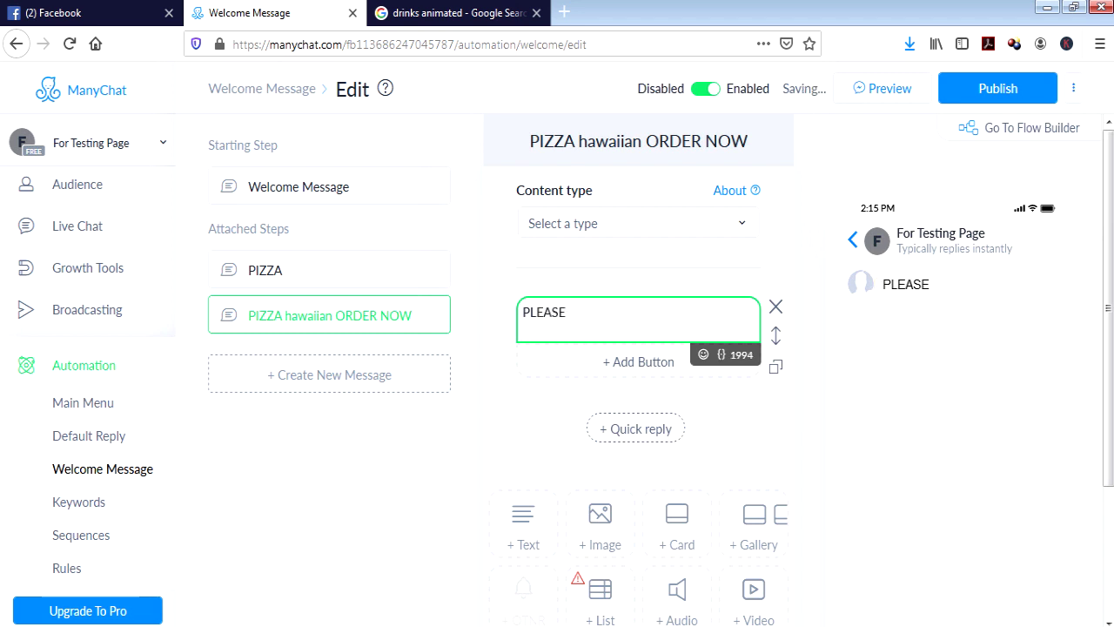
text(LLUP THUS)
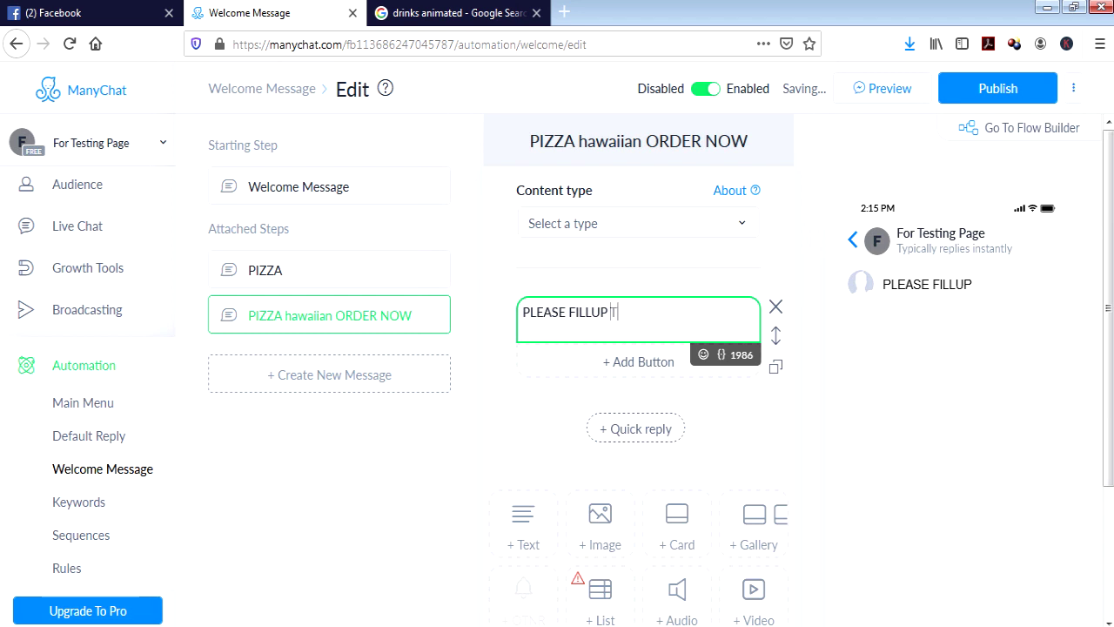
key(BackSpace)
key(BackSpace)
text(IS FORM)
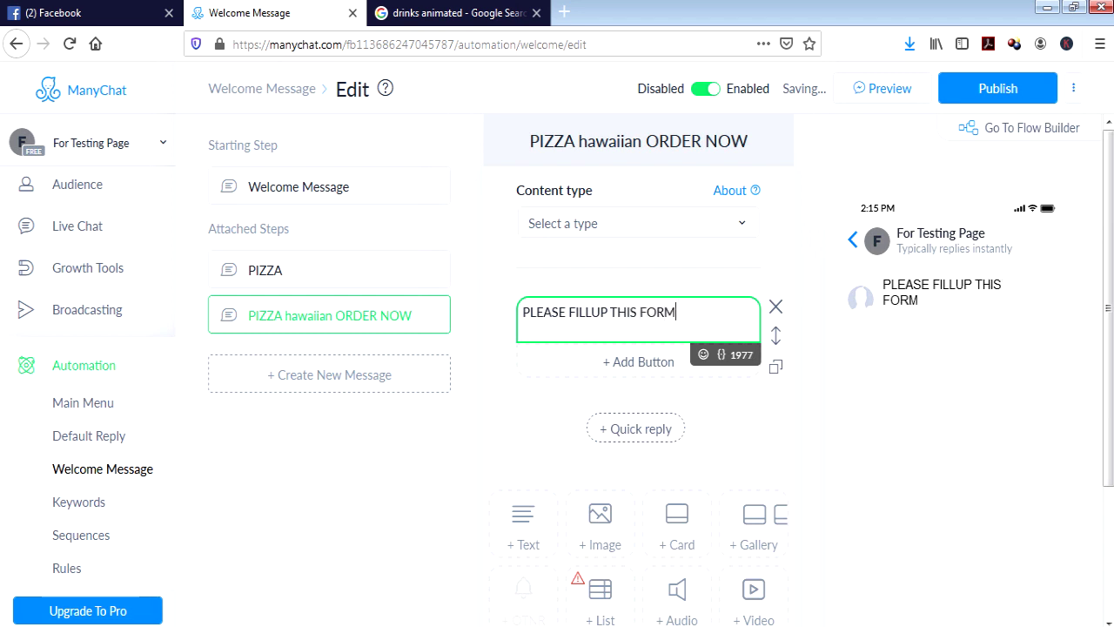
text(:)
key(Return)
Add the form lines "NAME:", "ADDRESS:" and "TIME TO DELIVER" below the message heading.
text(NAME:)
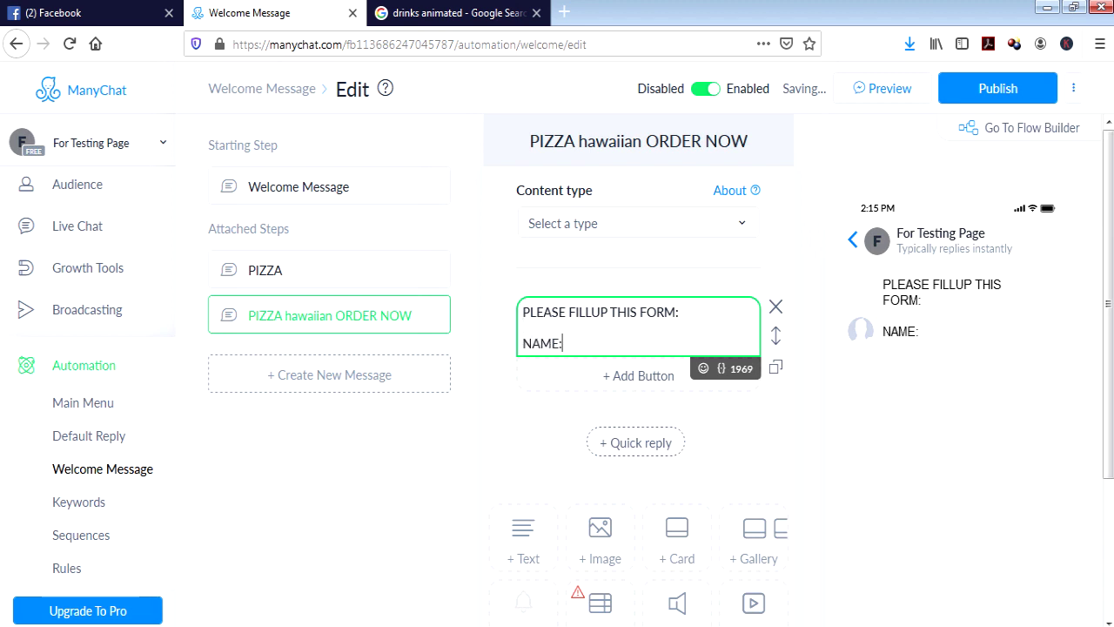
key(Return)
text(ADDR)
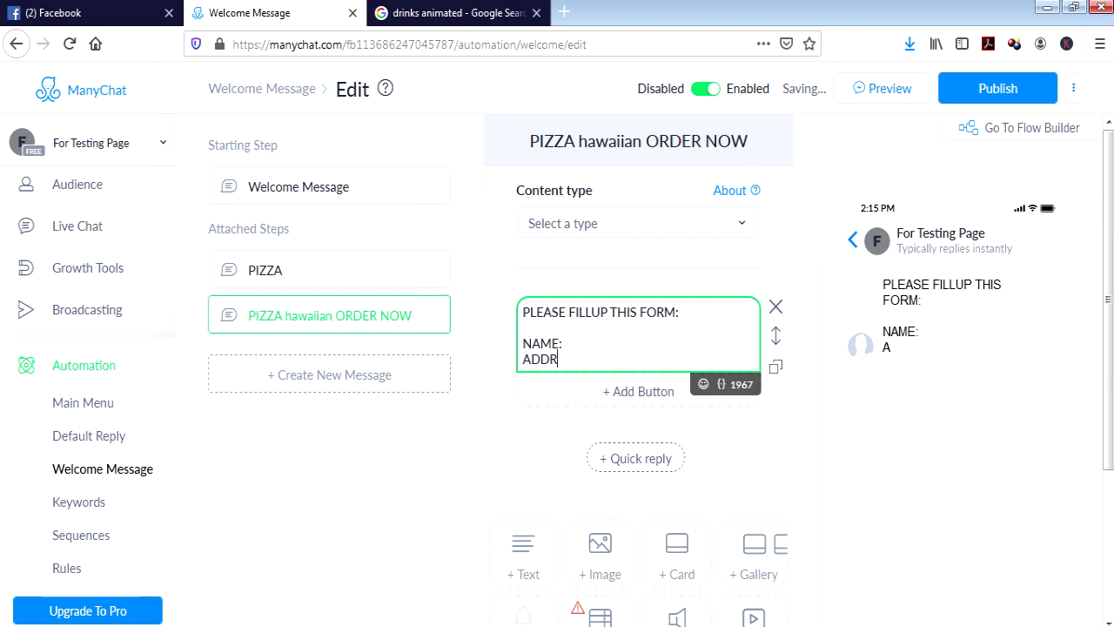
text(ESS:)
key(Return)
text(TIME T)
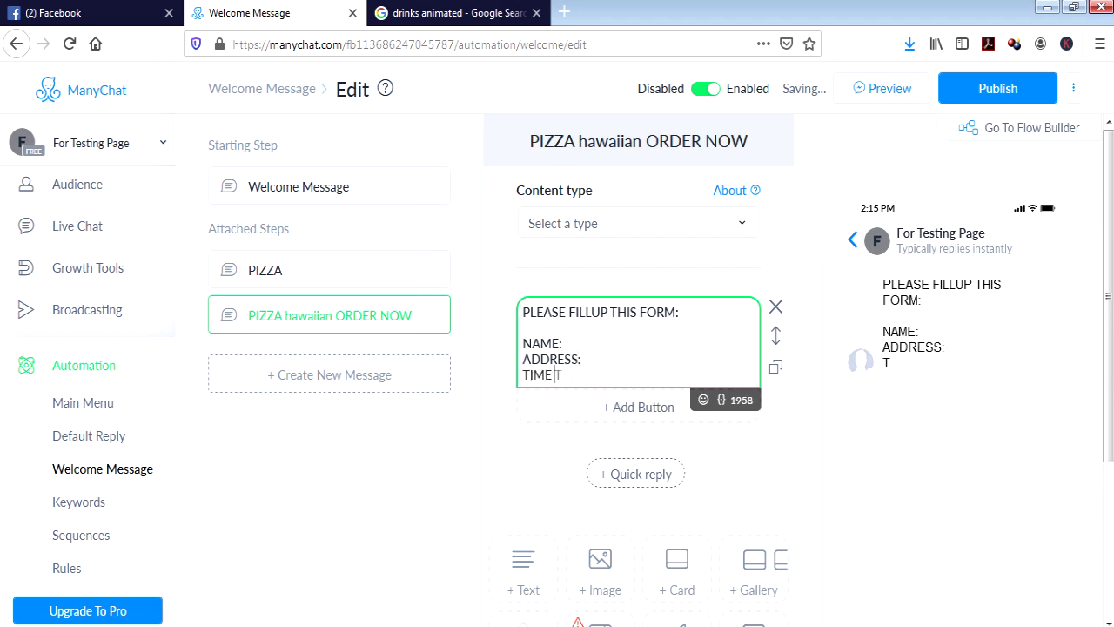
text(O DELIVER)
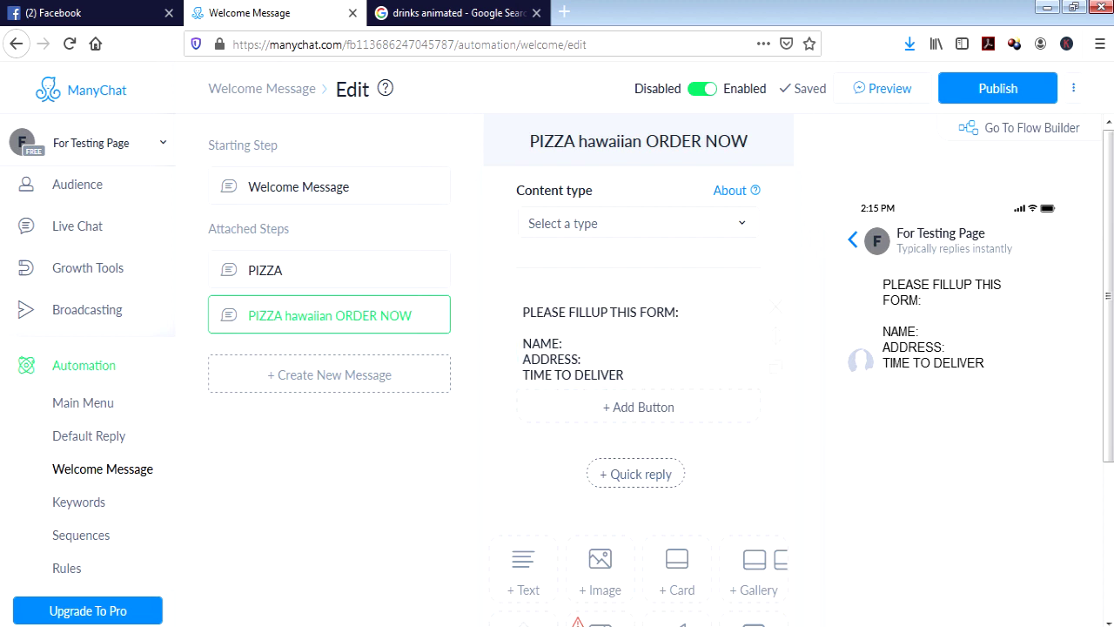
click(638, 406)
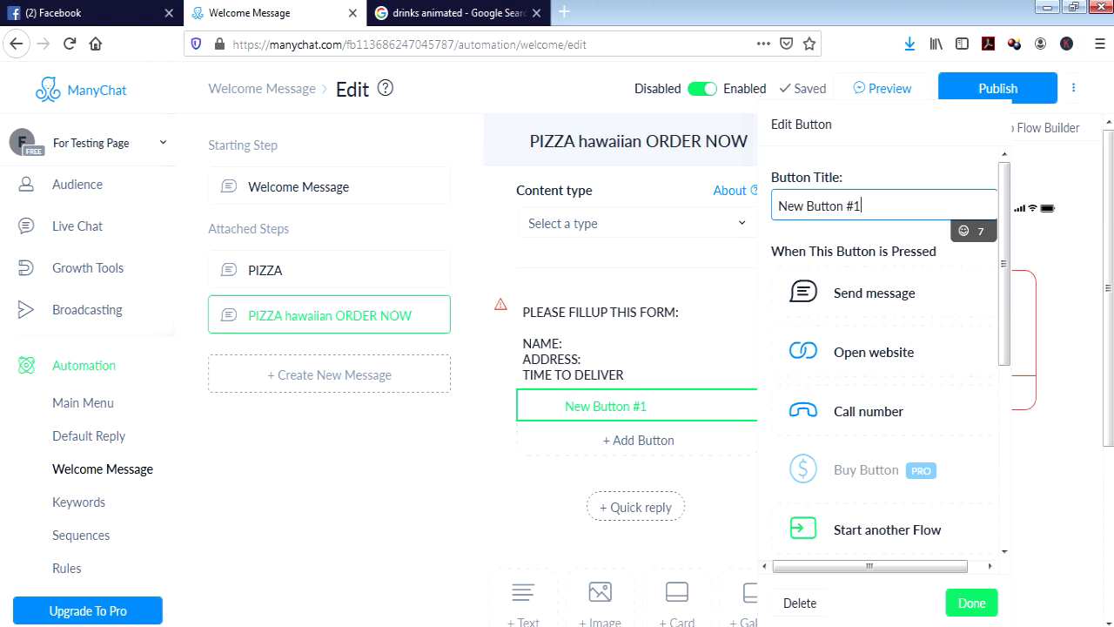
drag(860, 206, 776, 205)
click(640, 406)
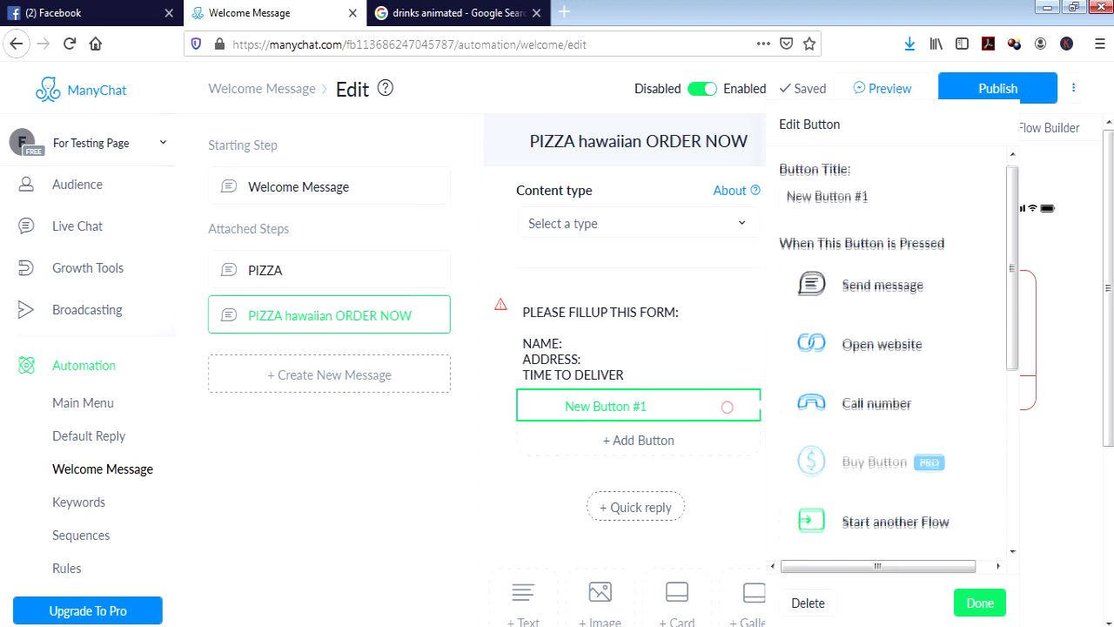
scroll(888, 487, down, 3)
scroll(816, 547, up, 5)
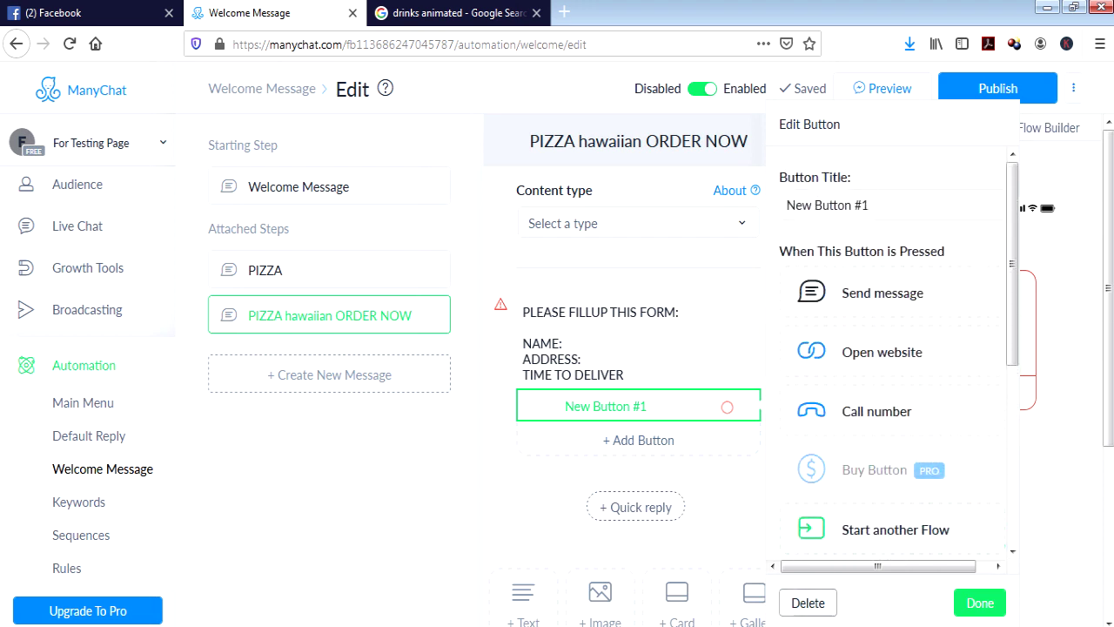
click(807, 602)
Add a button titled "ORDER NOW" to the HAM card in the PIZZA gallery.
click(329, 269)
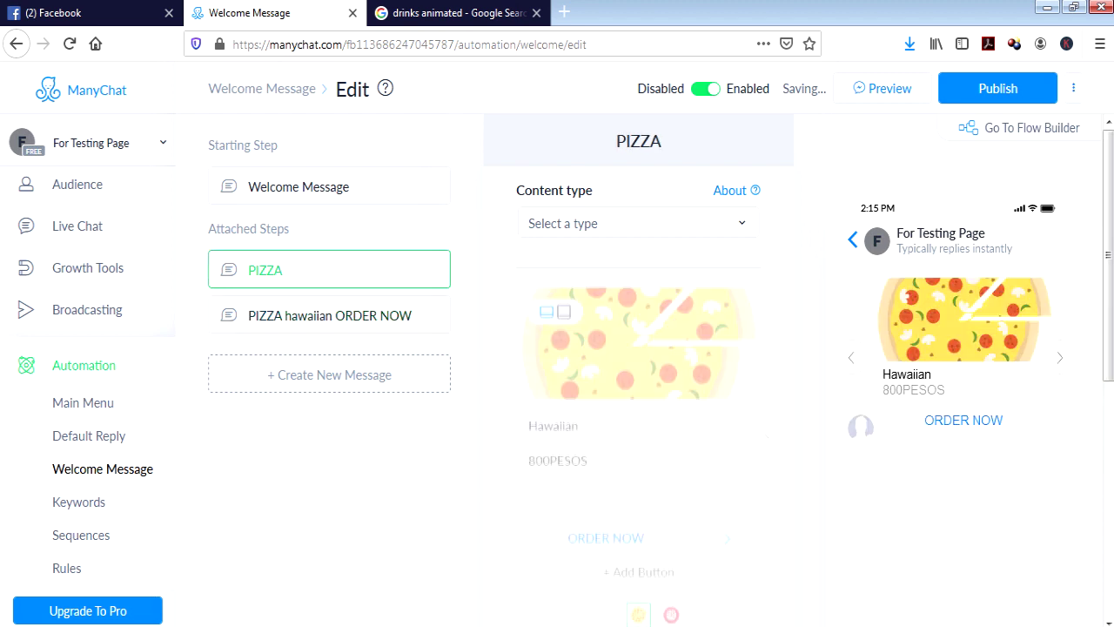
click(765, 447)
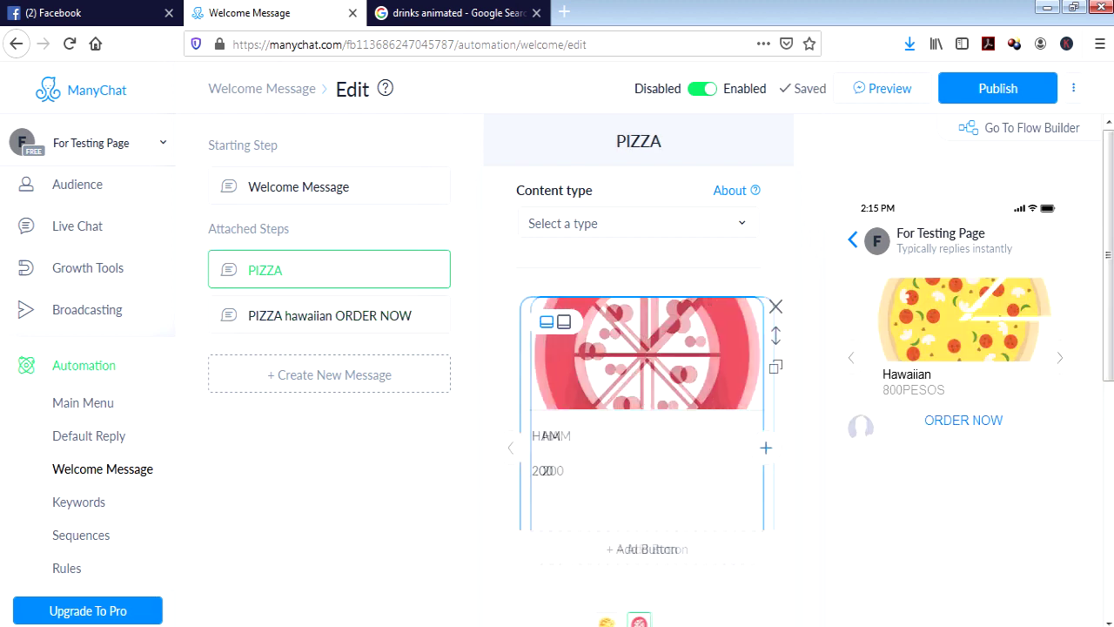
scroll(765, 447, down, 1)
scroll(638, 548, up, 1)
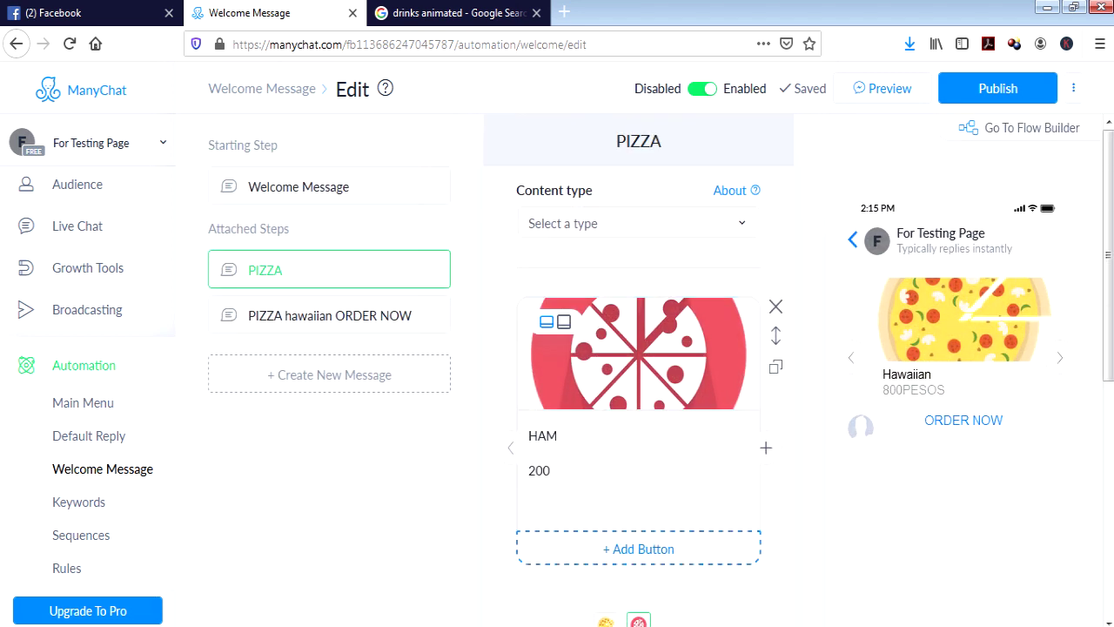
click(637, 548)
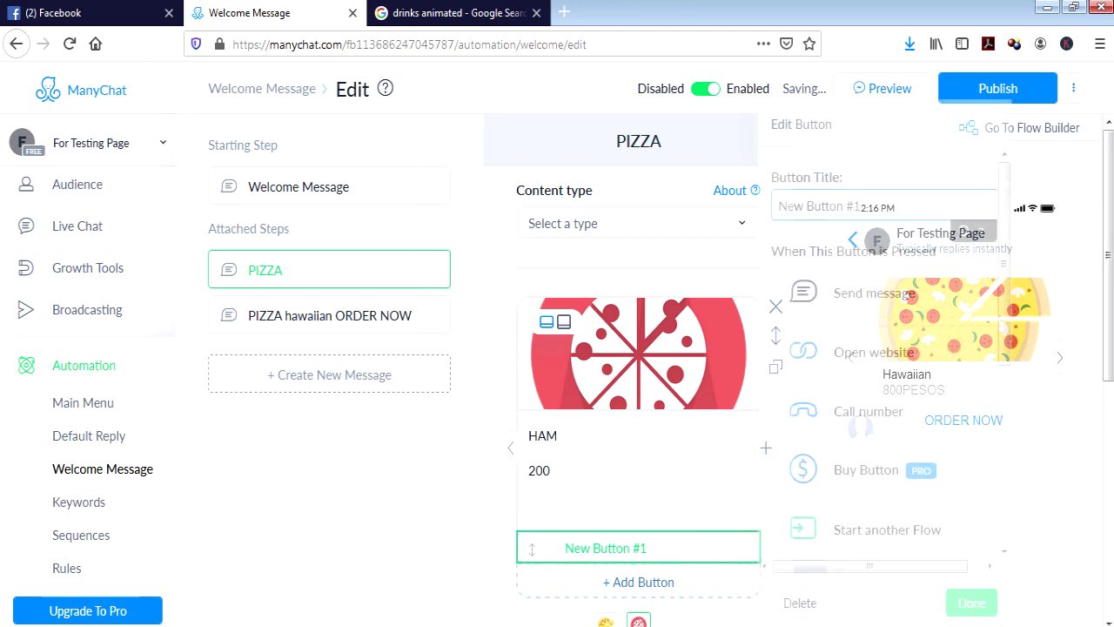
drag(861, 205, 778, 205)
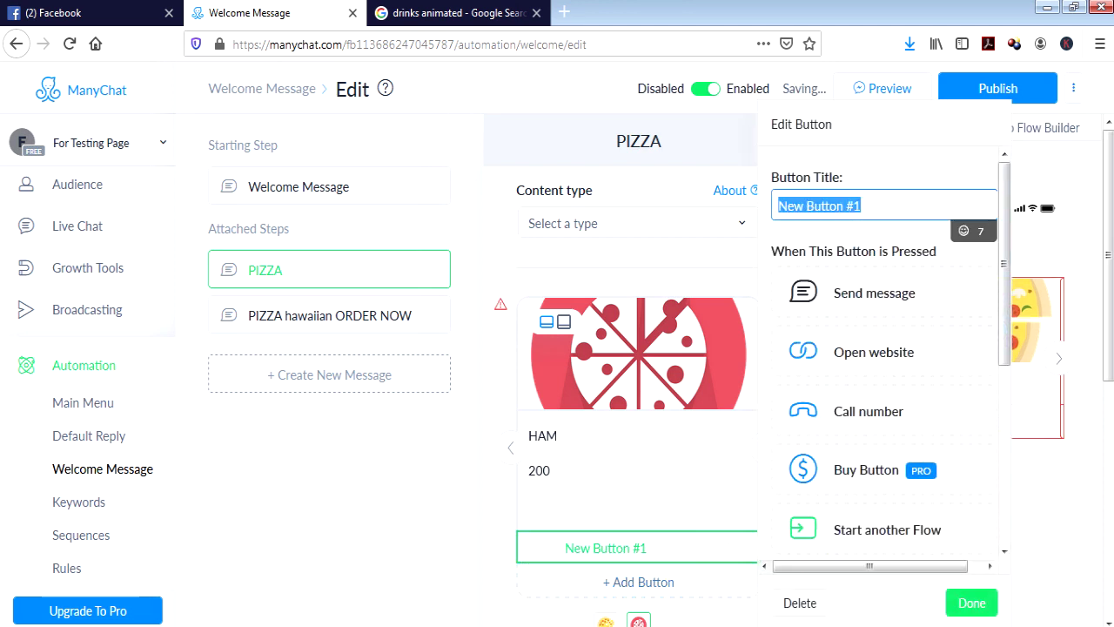
text(O)
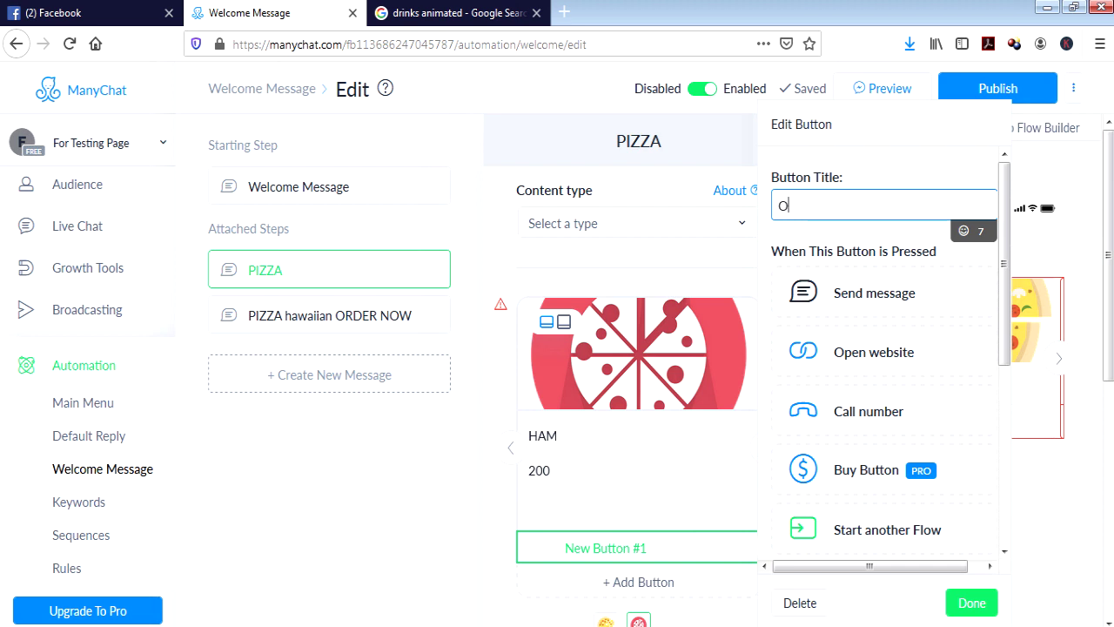
text(RDER NOW)
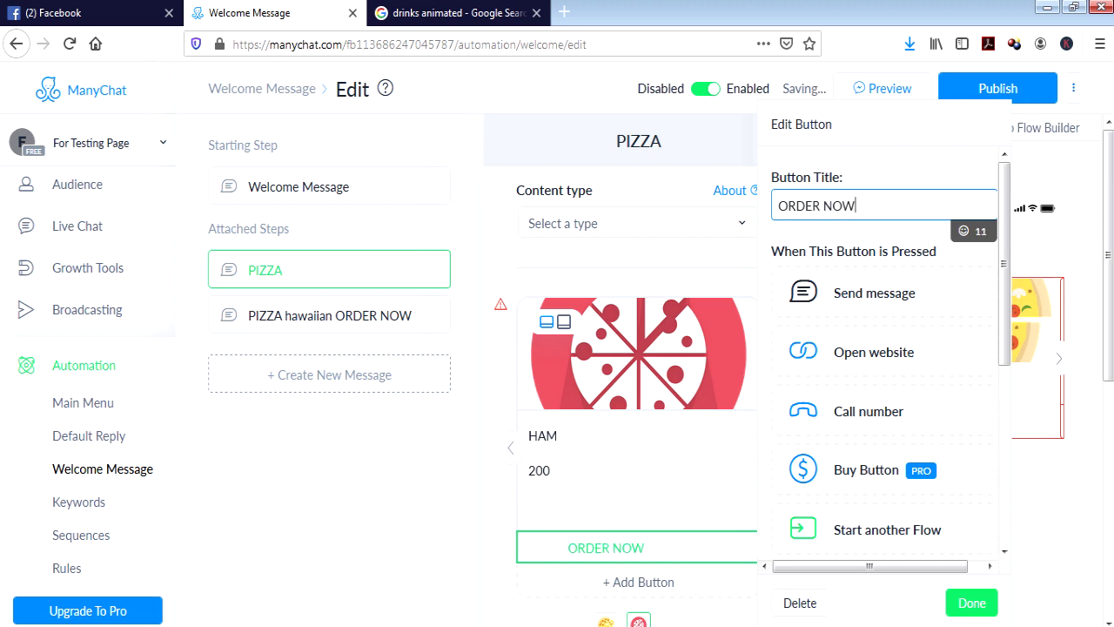
key(Return)
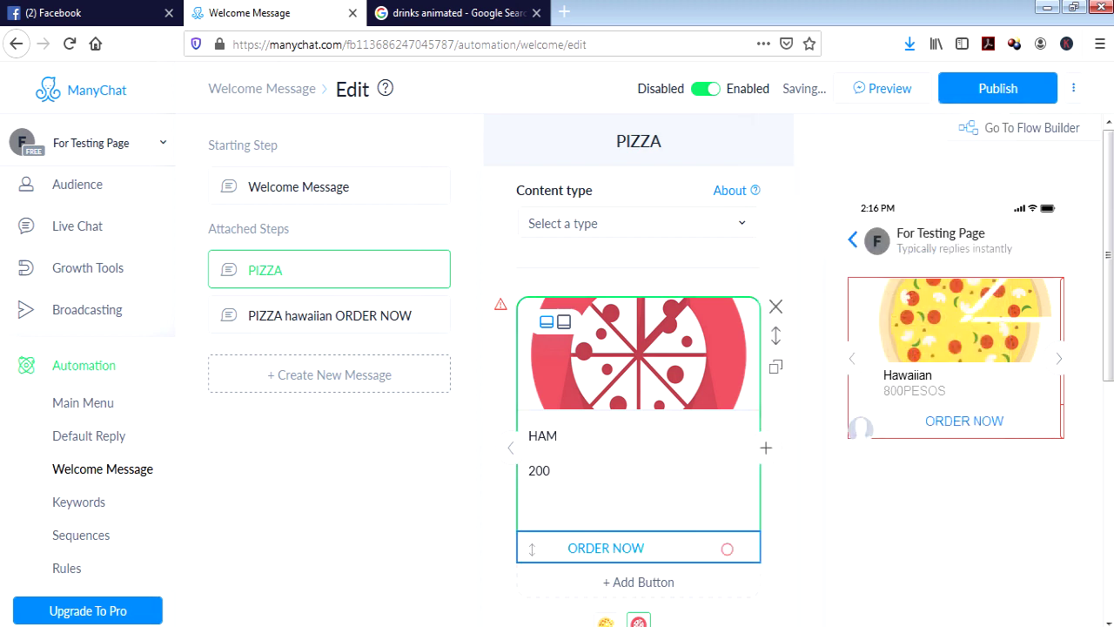
Set the HAM card's ORDER NOW button to send a new message and open that message's empty text block.
click(532, 549)
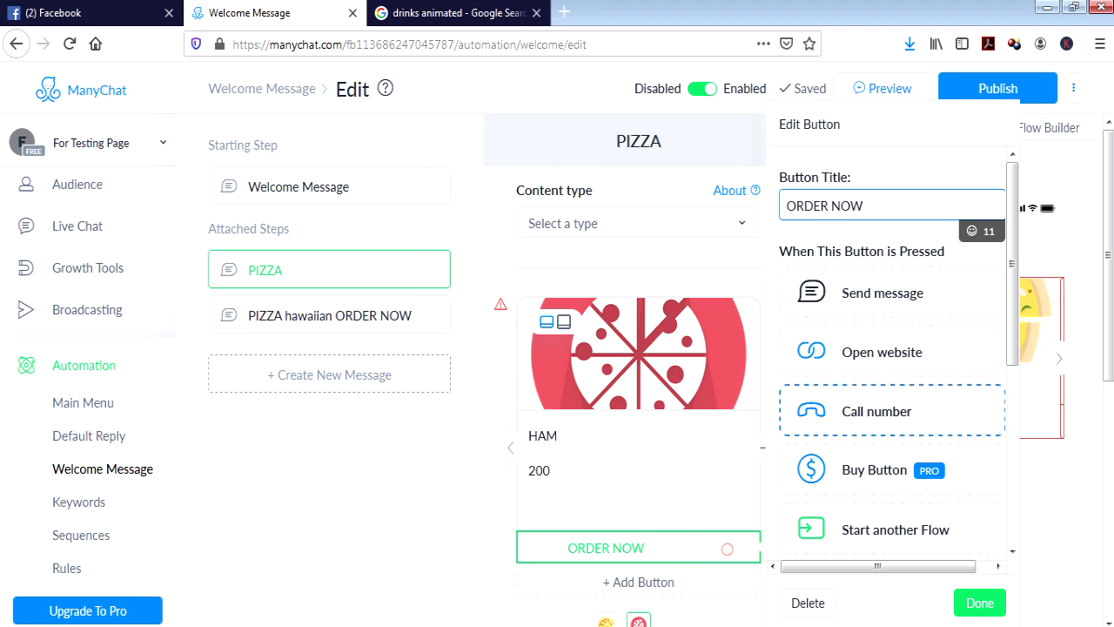
click(891, 292)
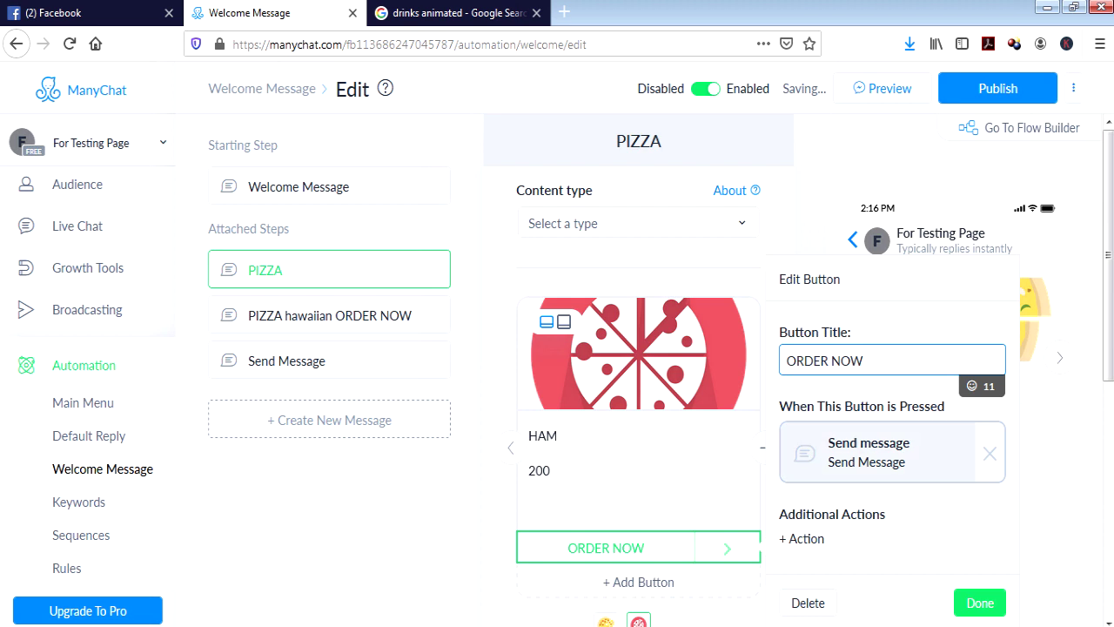
click(296, 360)
click(566, 312)
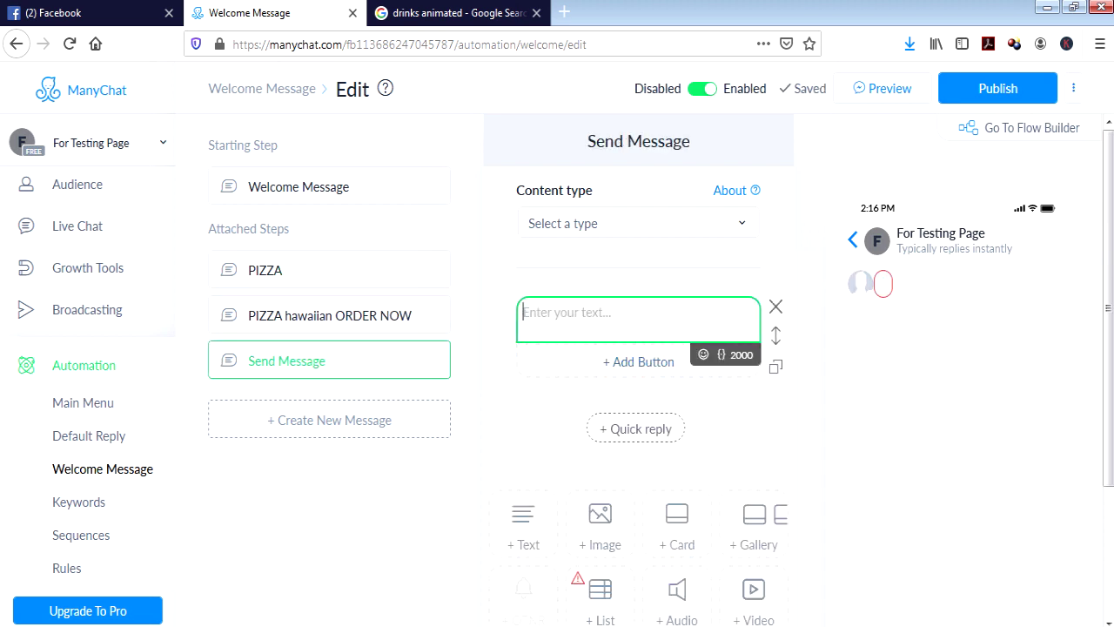
Copy the order form text from the PIZZA hawaiian ORDER NOW message into the HAM card's new message.
click(331, 315)
drag(523, 311, 623, 374)
right_click(614, 331)
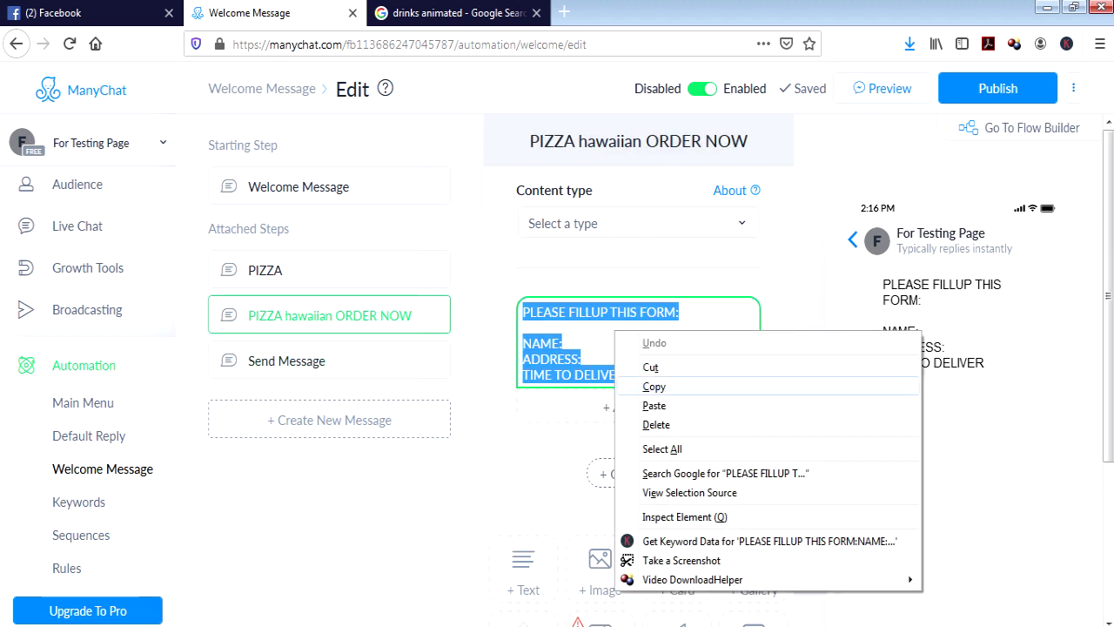
click(654, 386)
click(330, 360)
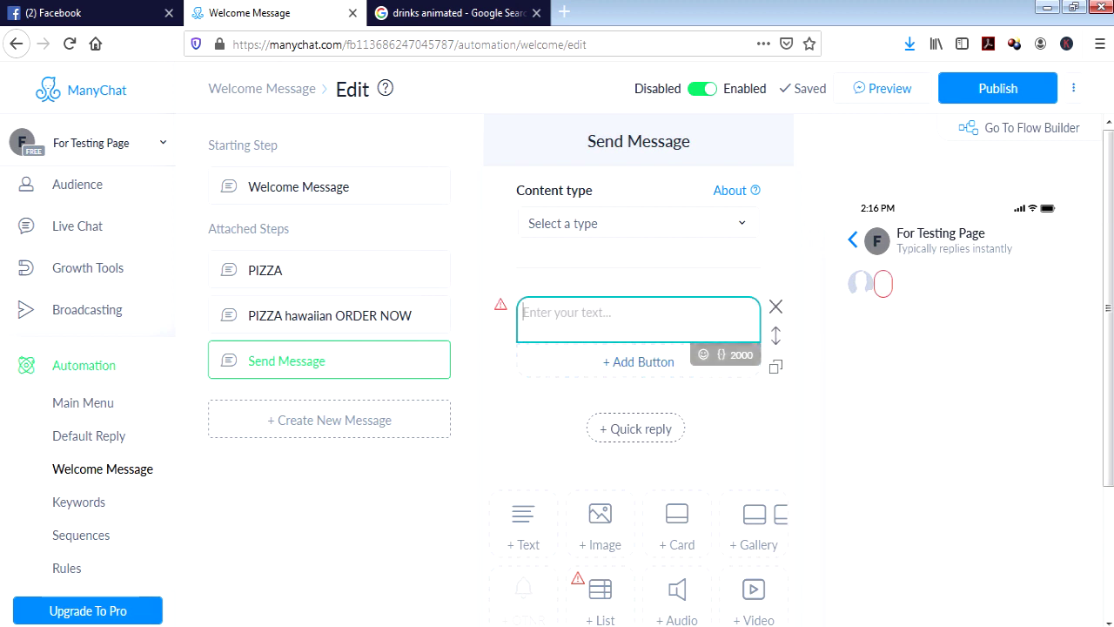
key(ctrl+v)
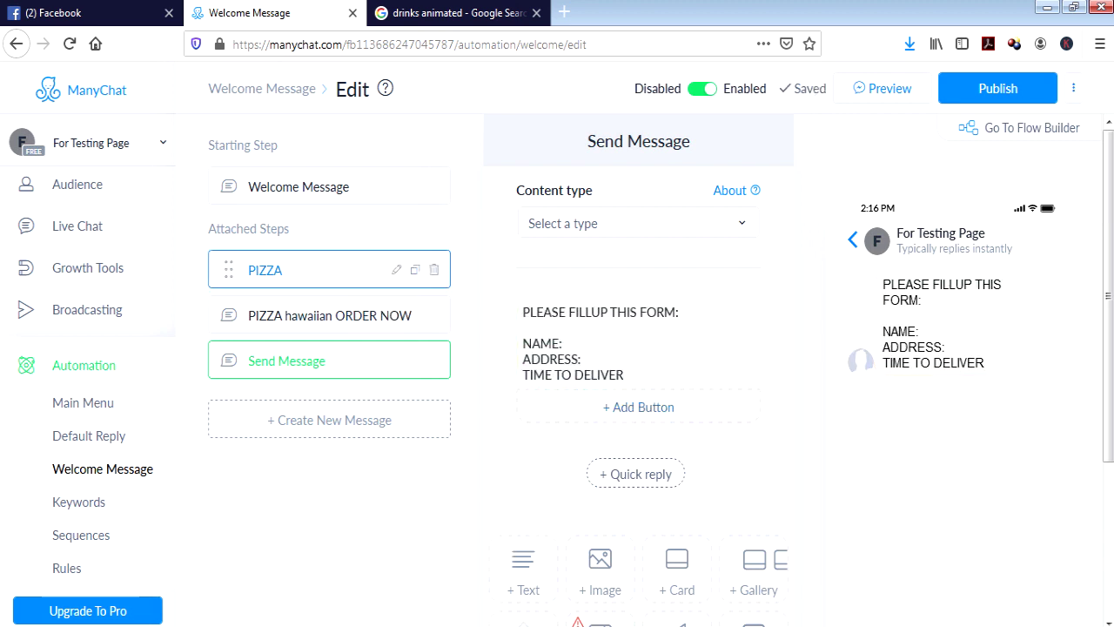
Review the flow from the Welcome Message's Pizza button through the Hawaiian card's ORDER NOW button to its order form.
click(331, 270)
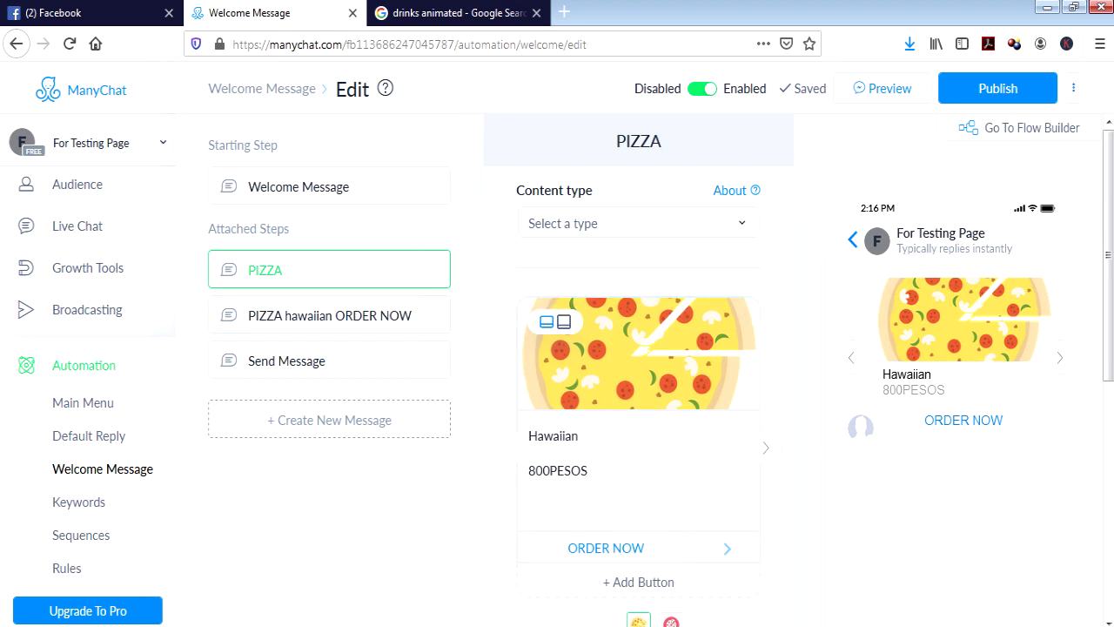
click(330, 186)
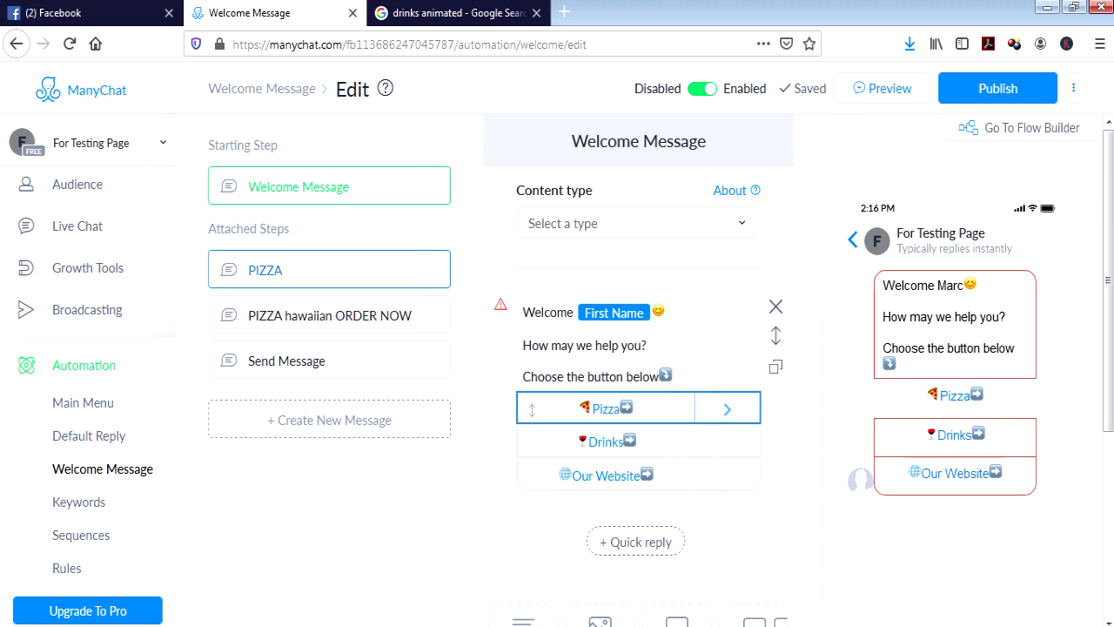
click(609, 408)
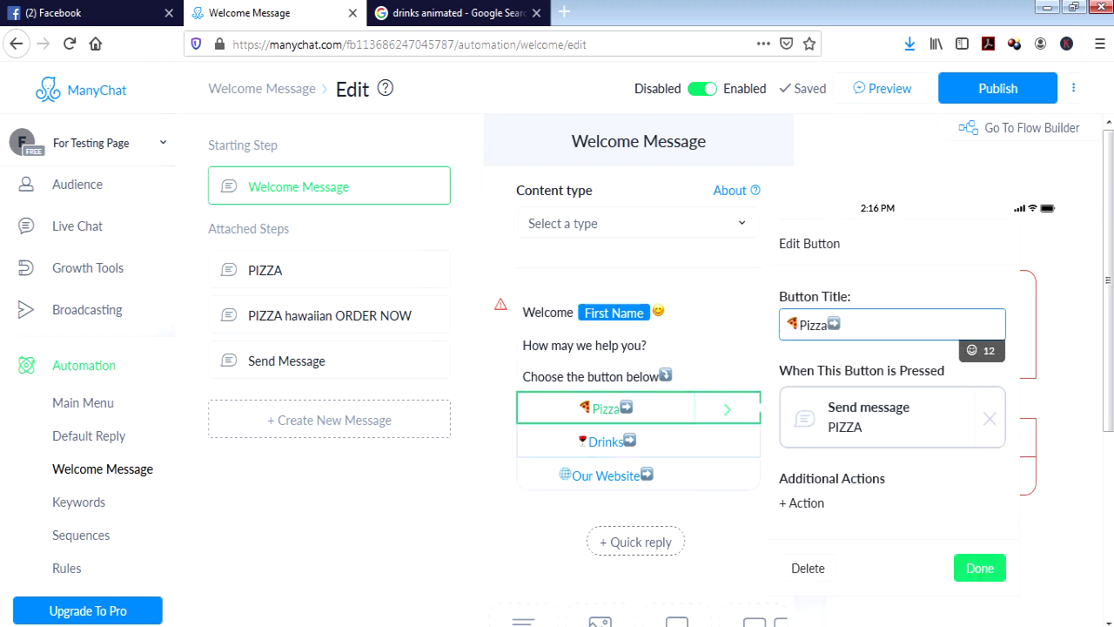
key(Escape)
scroll(660, 373, down, 2)
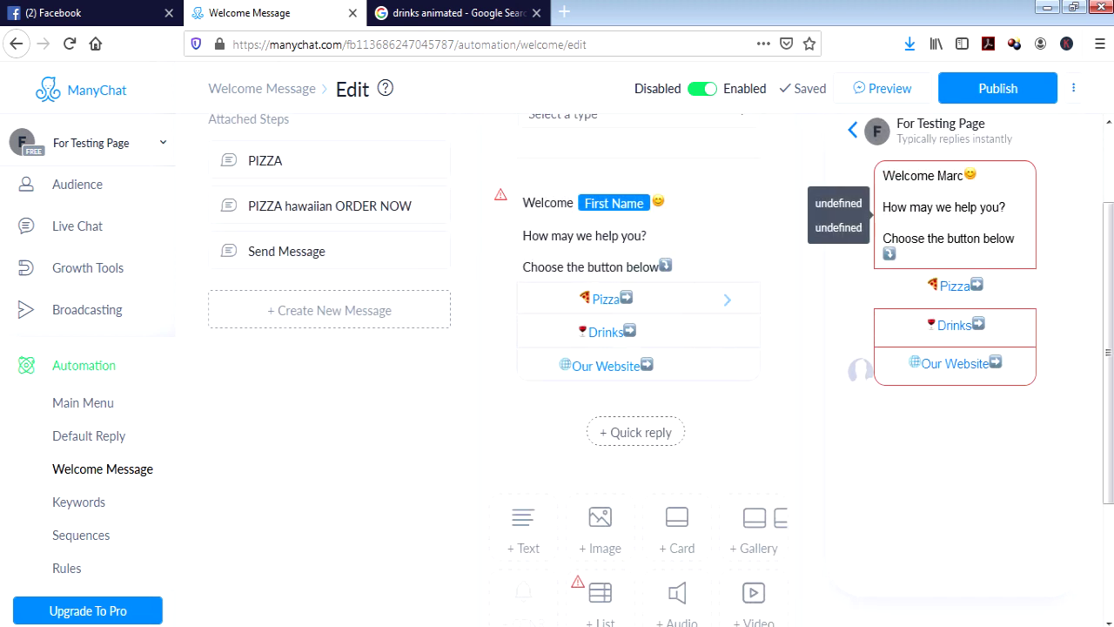
click(727, 300)
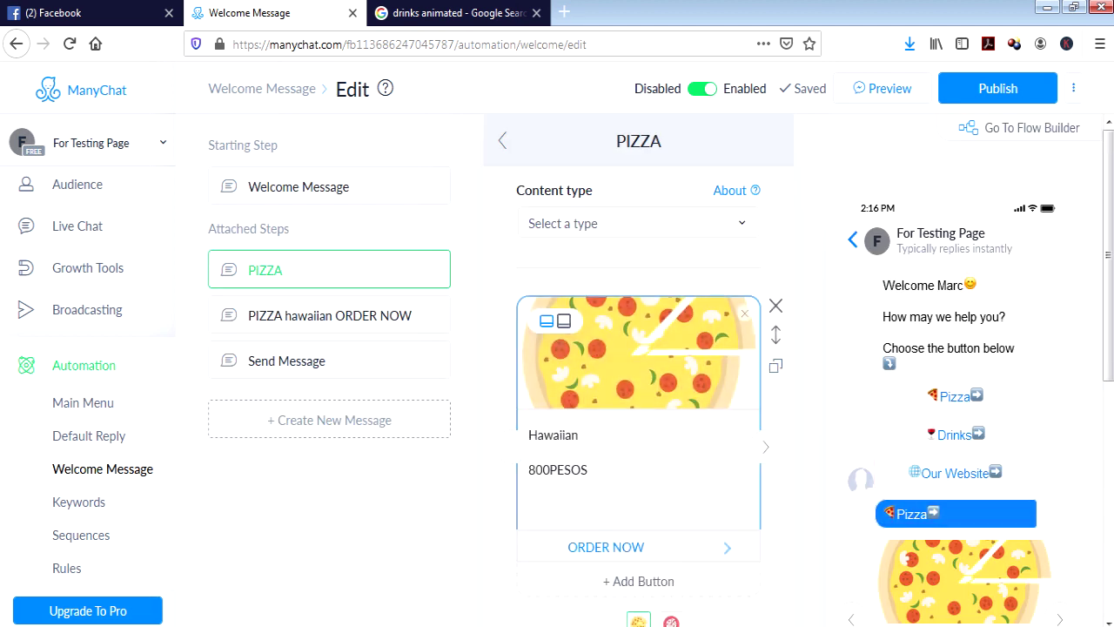
scroll(639, 365, down, 2)
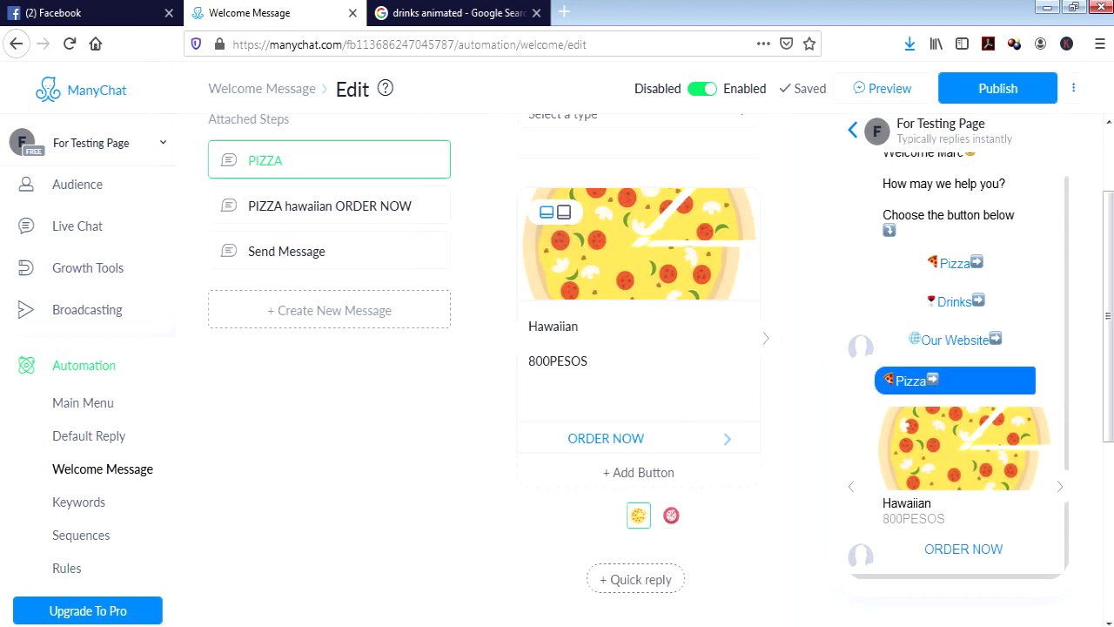
click(1059, 485)
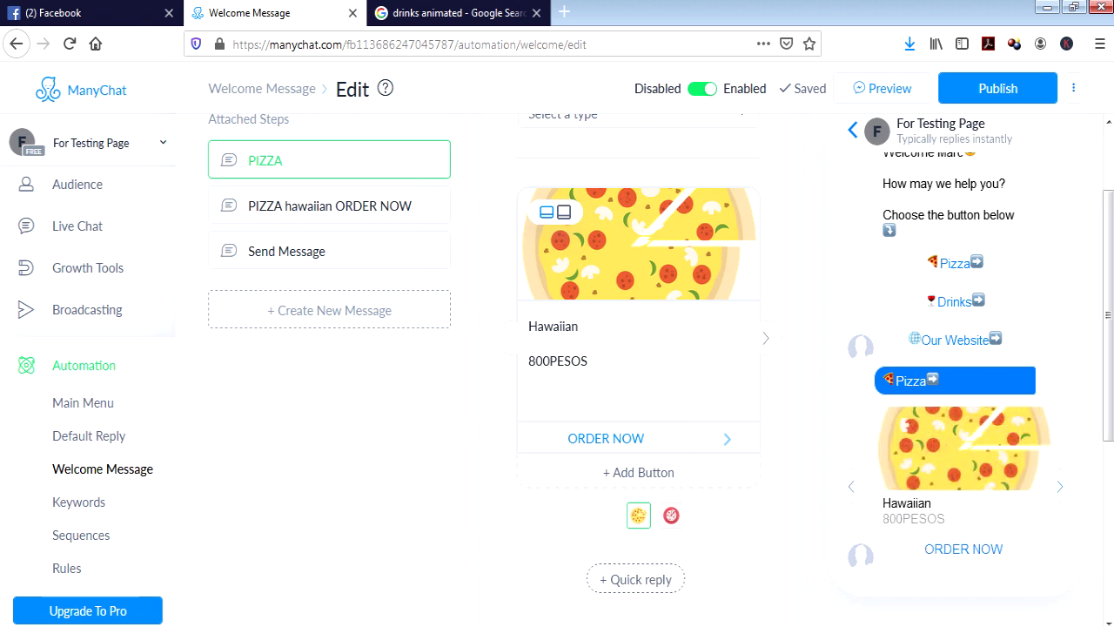
click(727, 438)
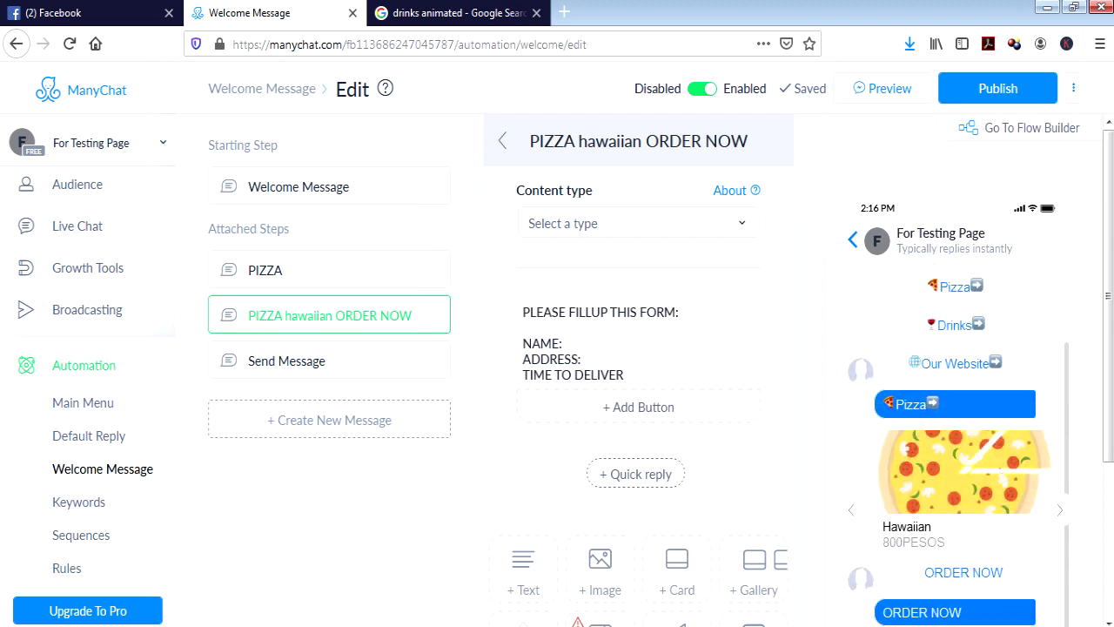
scroll(638, 369, down, 3)
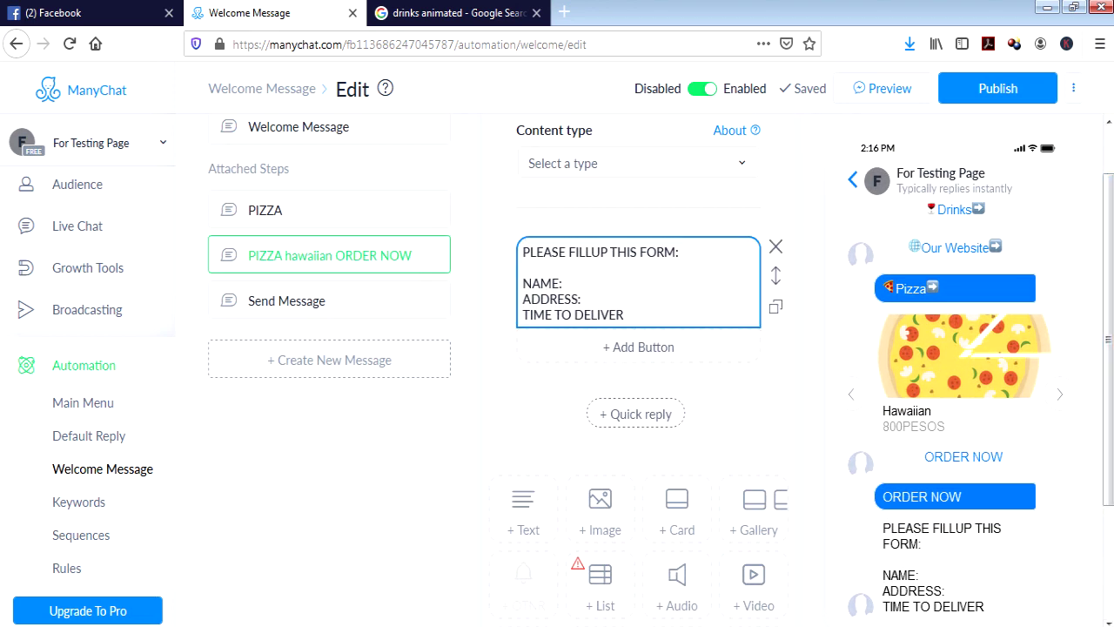
click(581, 298)
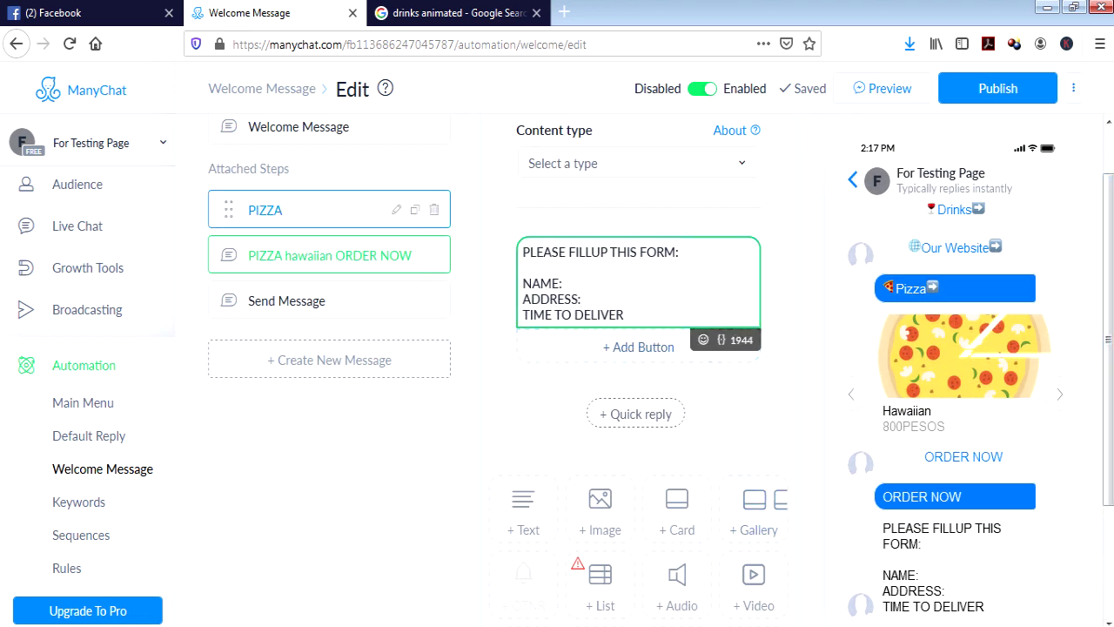
click(329, 210)
scroll(638, 452, down, 2)
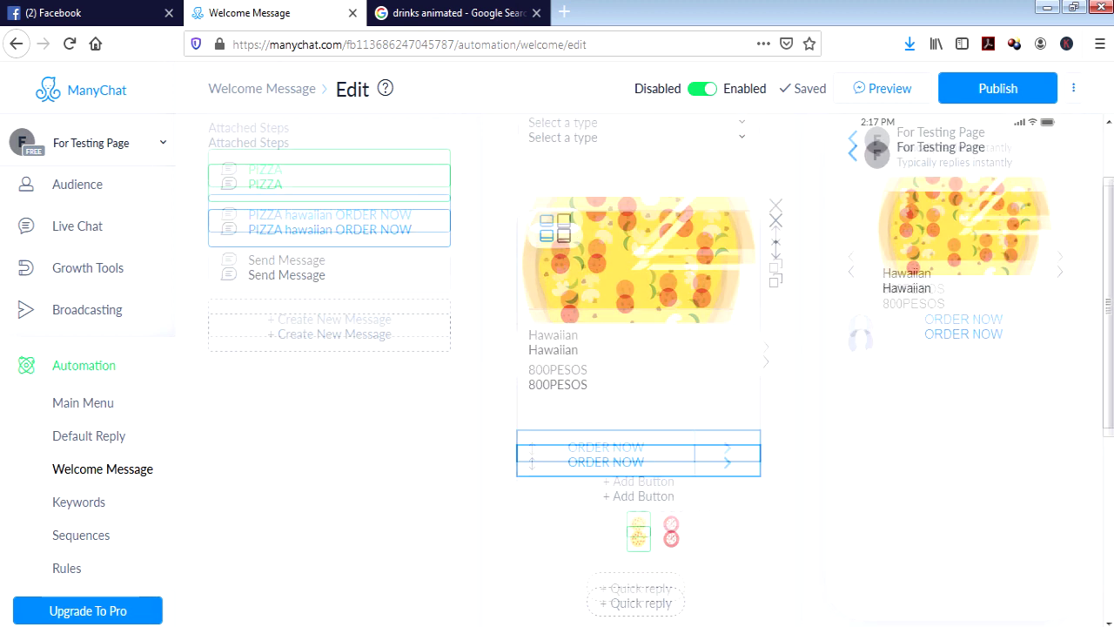
scroll(329, 222, up, 2)
Set the Welcome Message's Drinks button to send a new message and open that message.
click(329, 186)
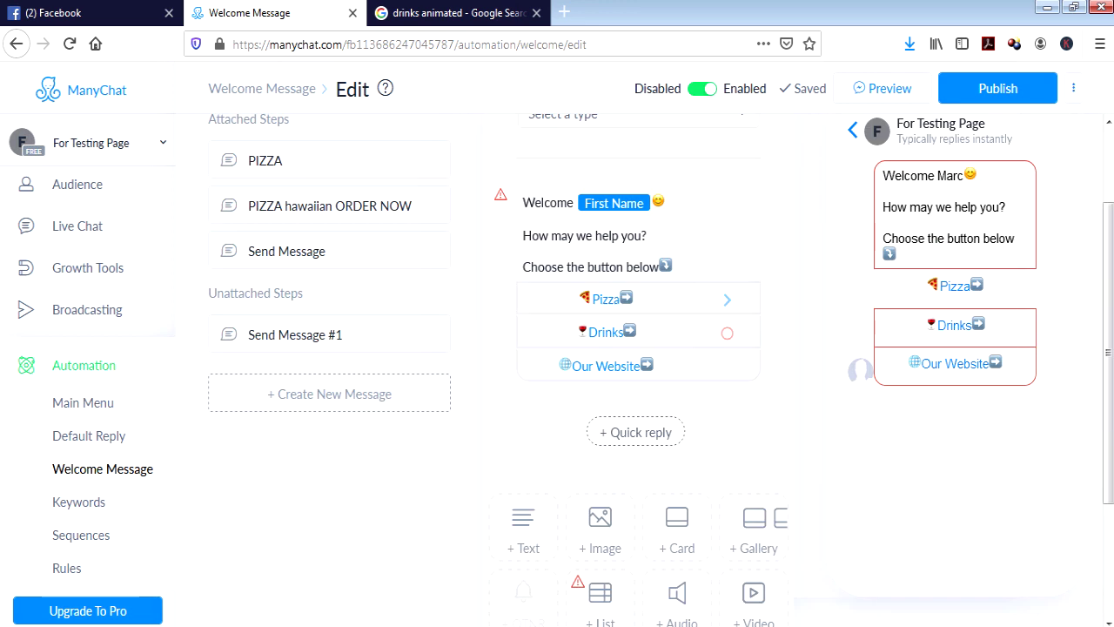
click(609, 331)
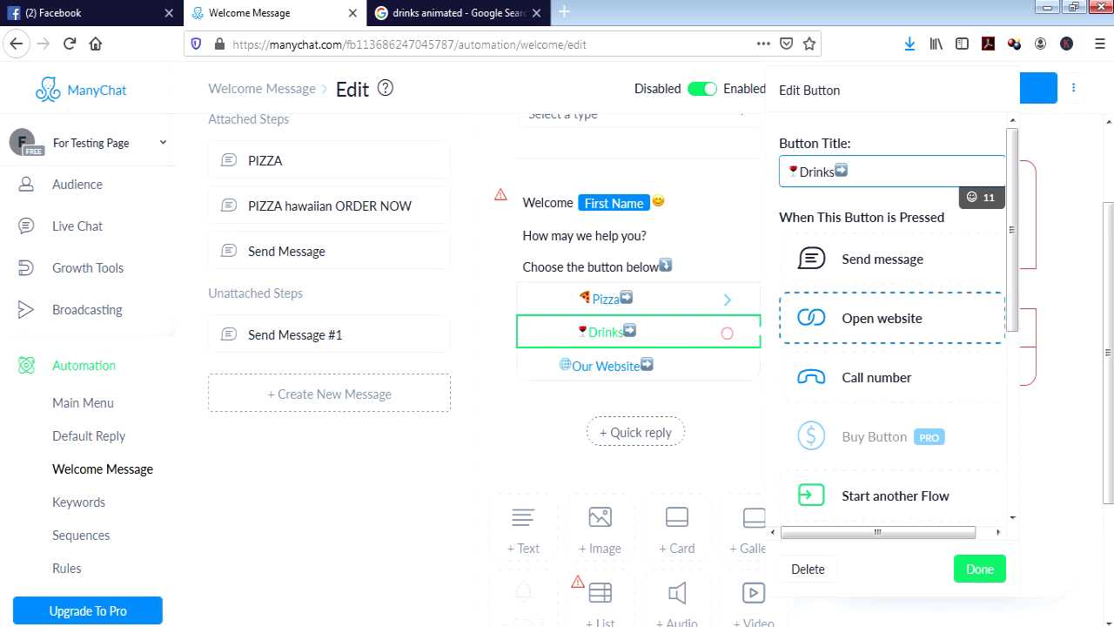
click(892, 258)
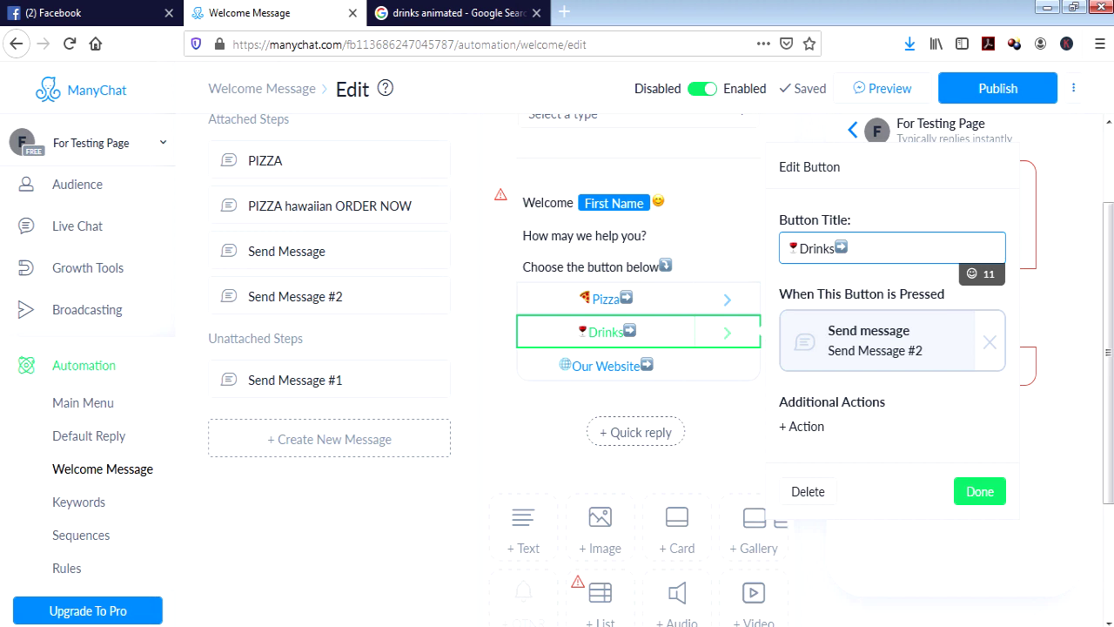
click(962, 354)
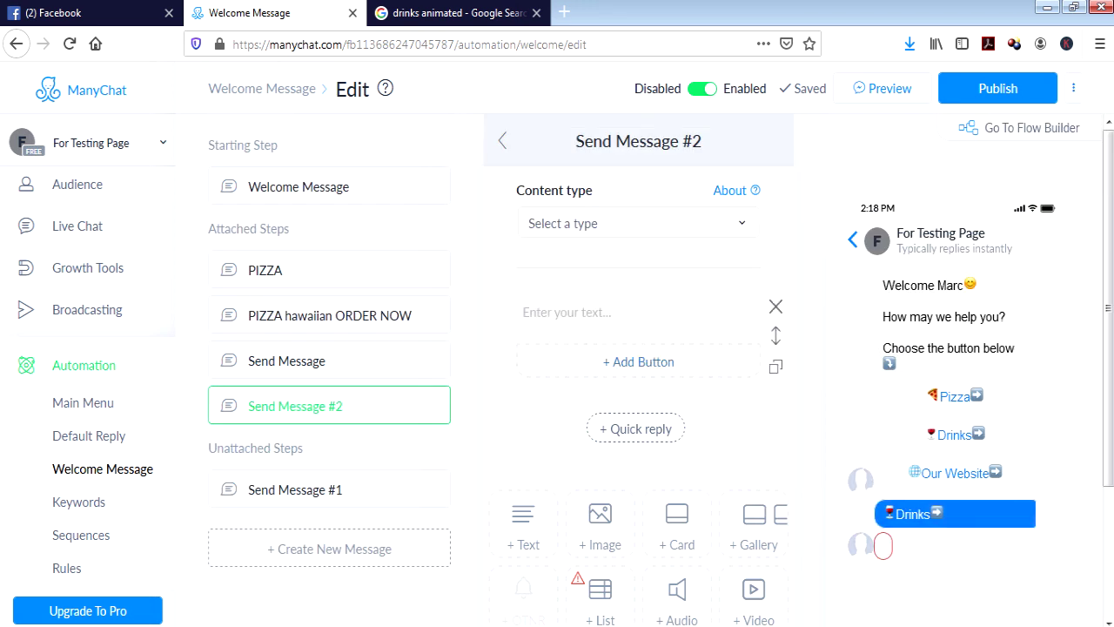
Write the drinks price list in the new message as the lines "LEMON -80" and "MANGO JUICE- 20".
click(523, 312)
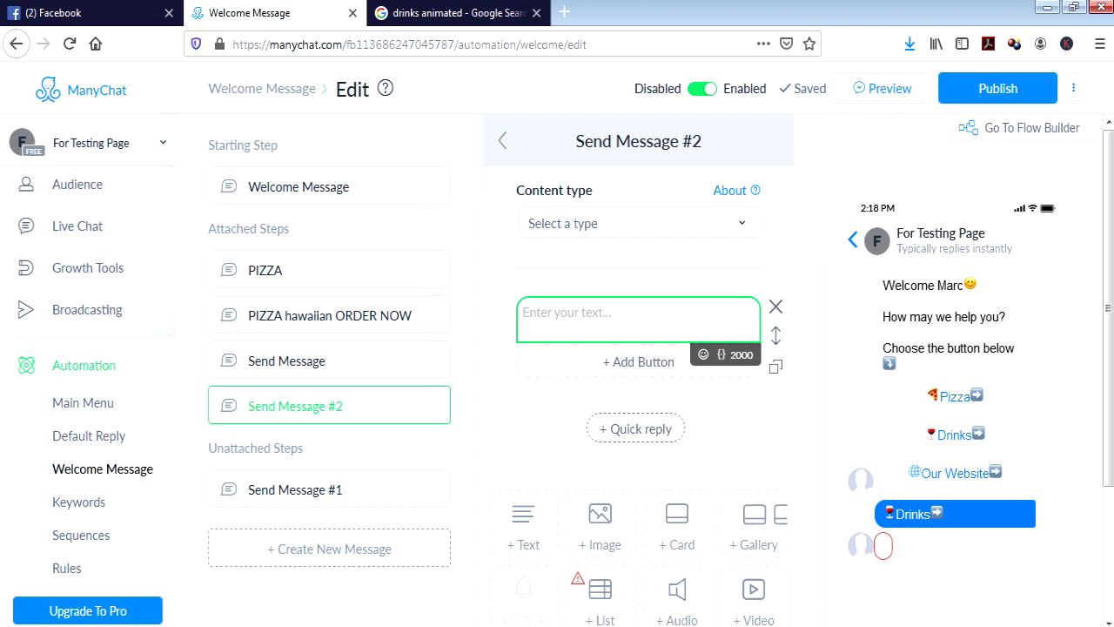
text(LEMON -80)
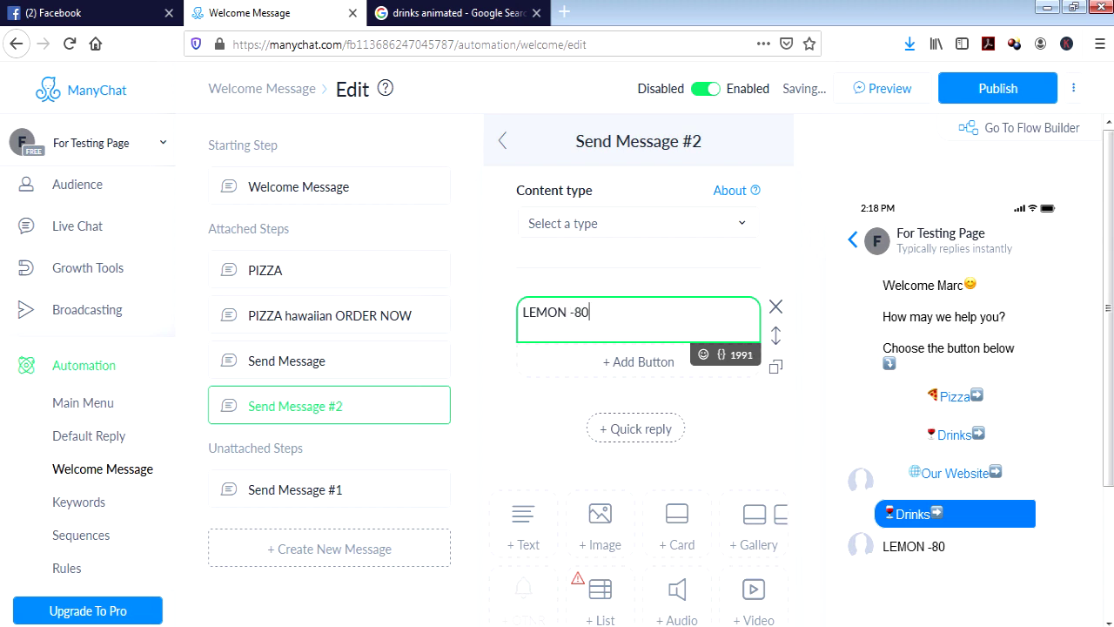
key(Return)
text(MANGO)
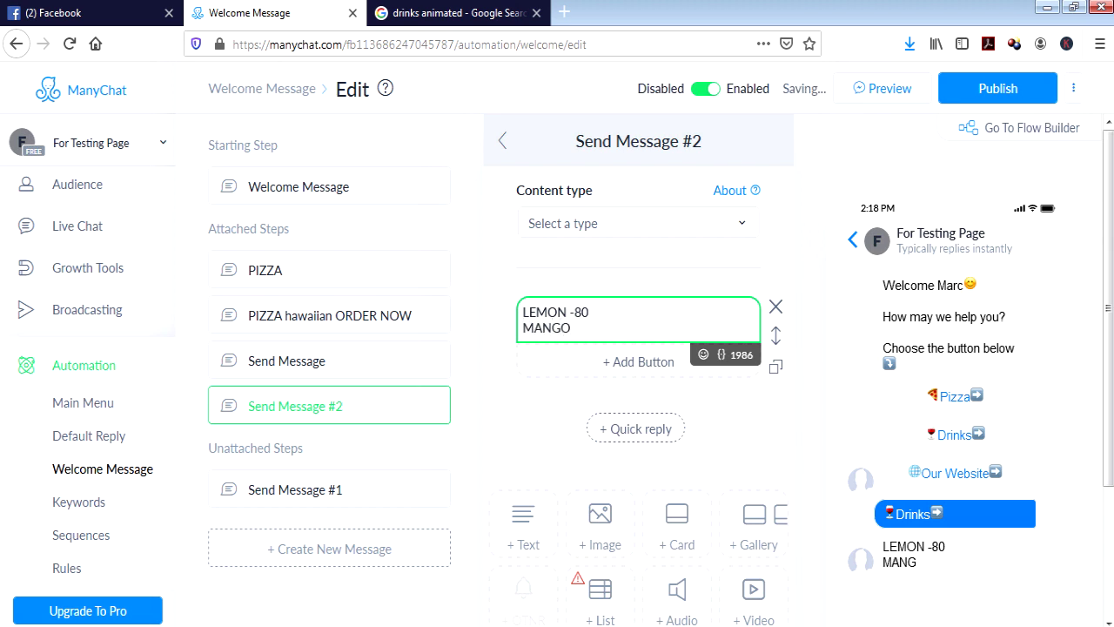
text( JUCE)
text(ICE:)
text( 20)
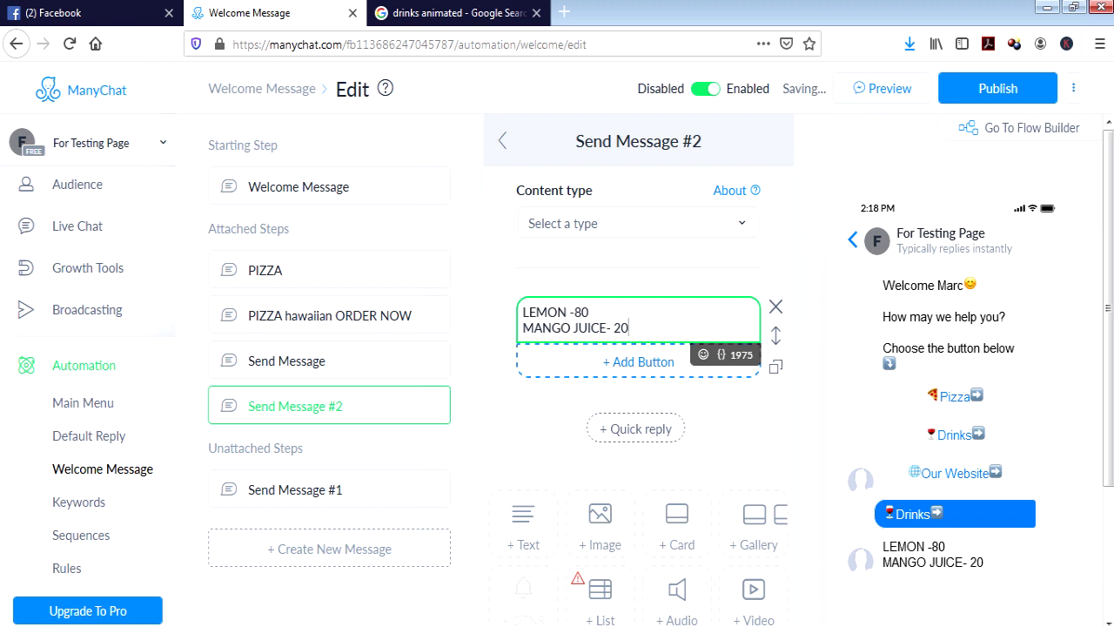
Add an "ORDER NOW➡️" button below the drinks price list and set it to send a new message.
click(638, 361)
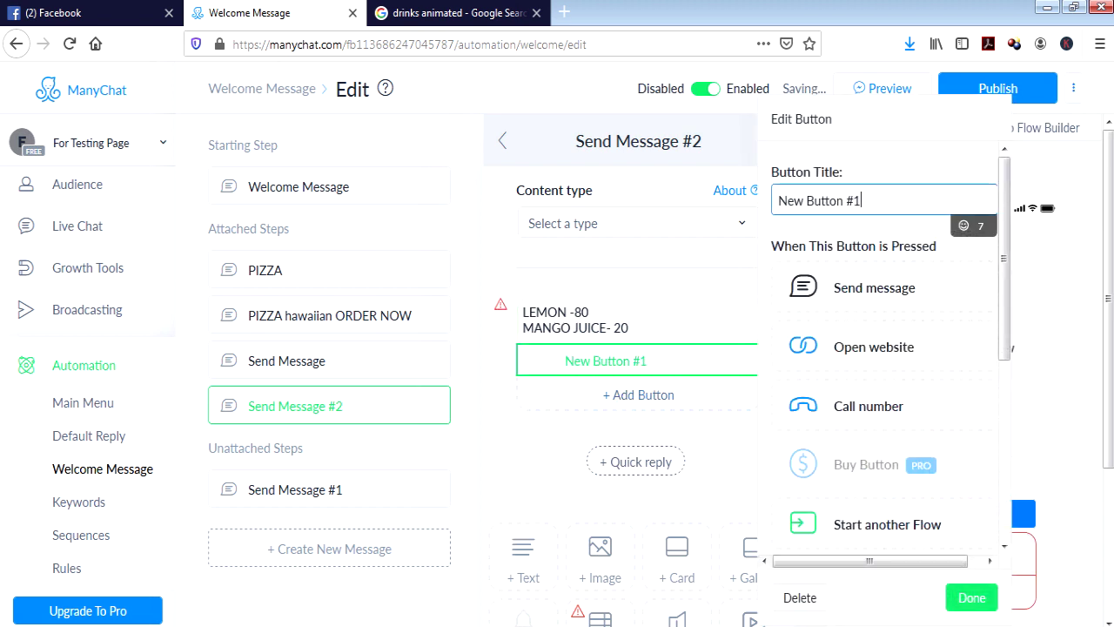
key(ctrl+a)
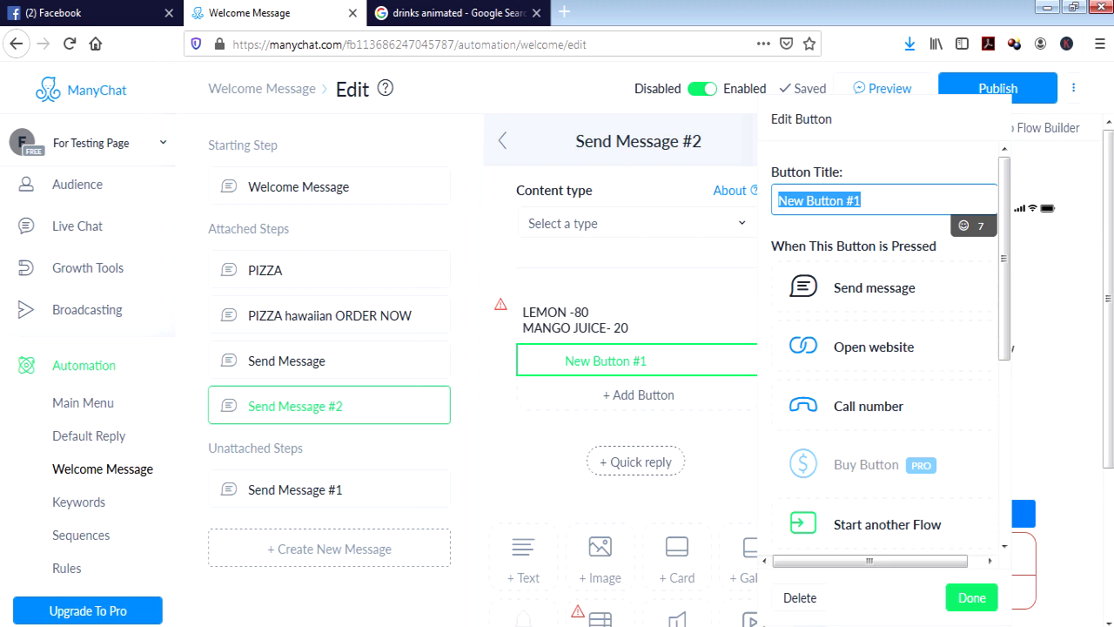
text(o)
text(O)
key(BackSpace)
key(BackSpace)
text(ORD)
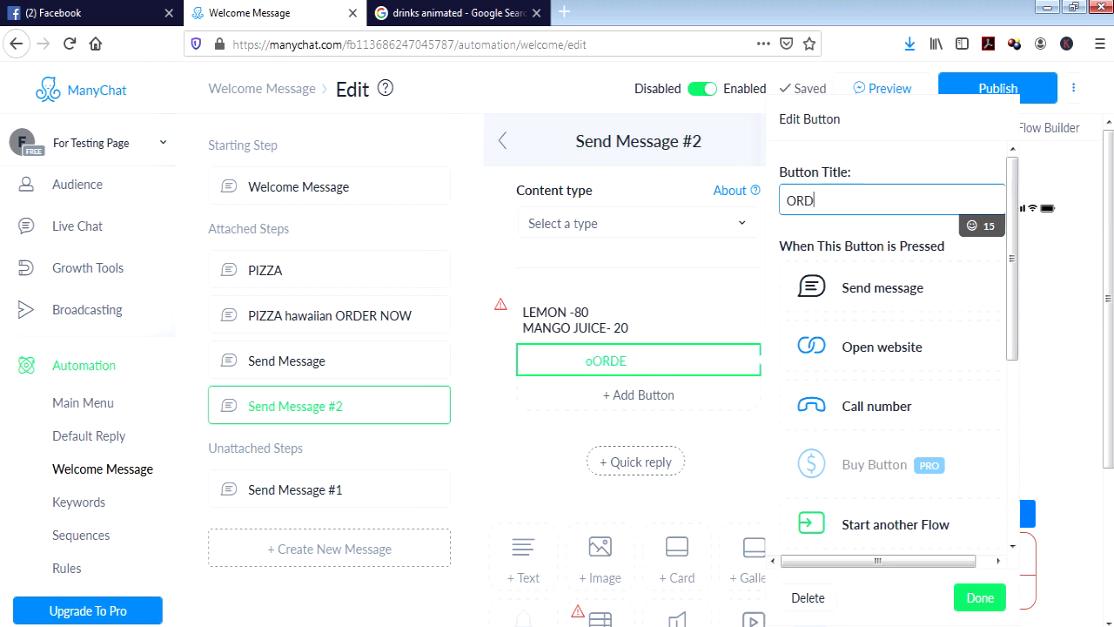
text(ER NOW)
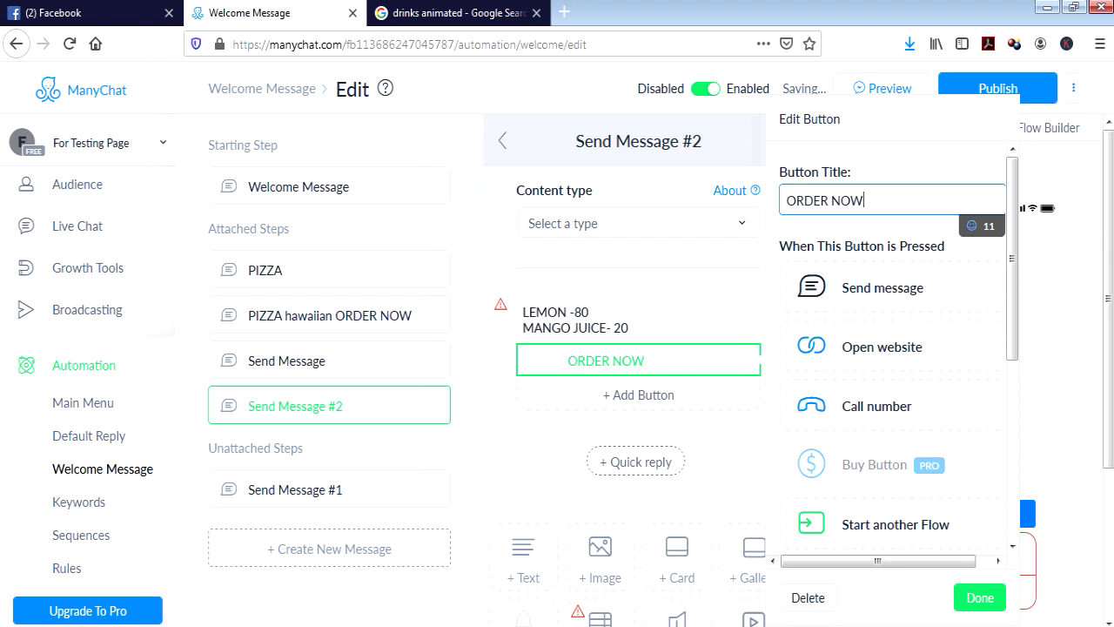
click(972, 225)
click(875, 359)
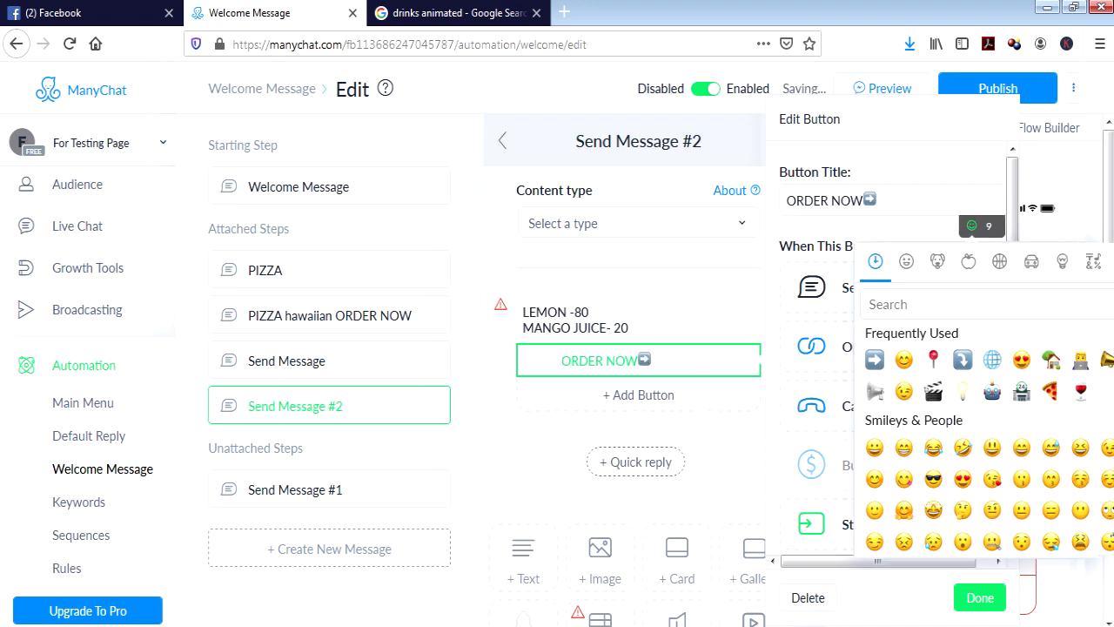
click(727, 361)
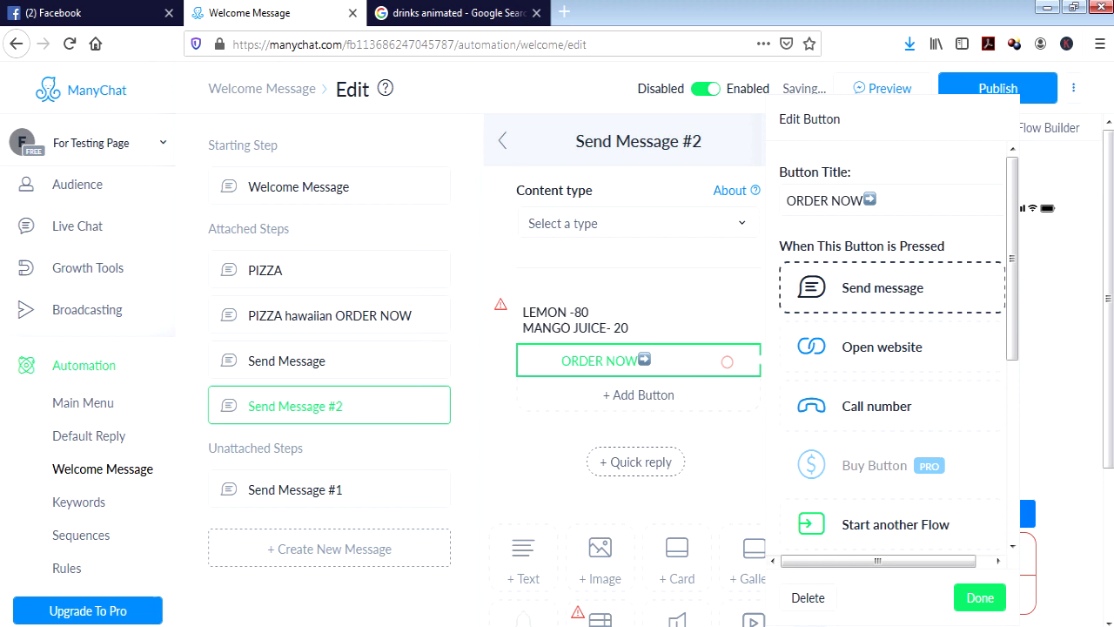
click(881, 288)
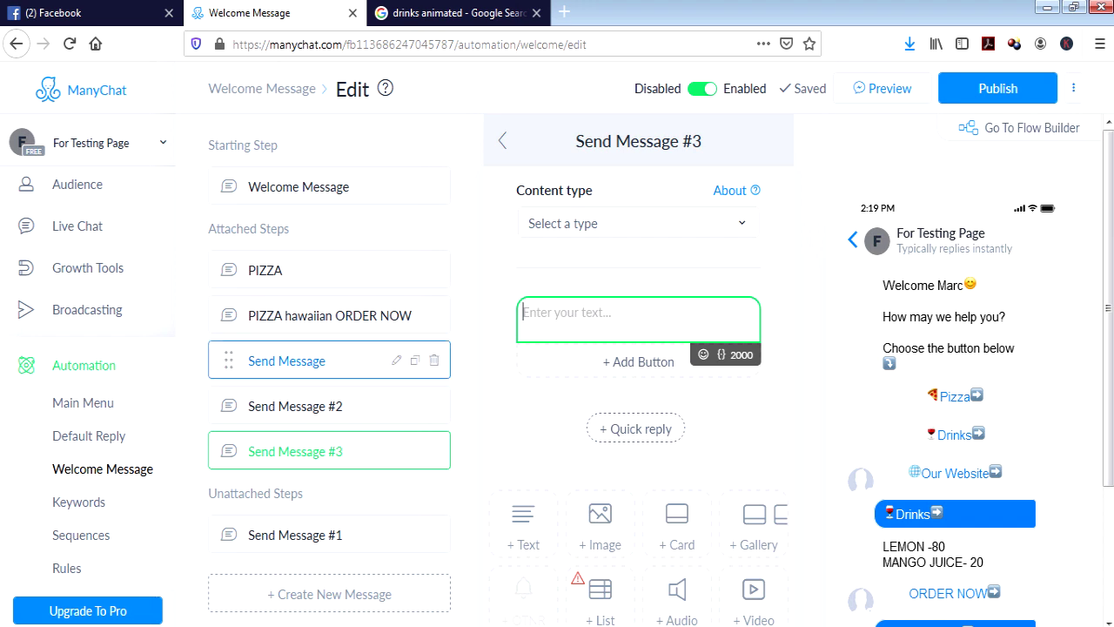
Copy the order form text from the message named Send Message into the empty Send Message #1.
click(295, 405)
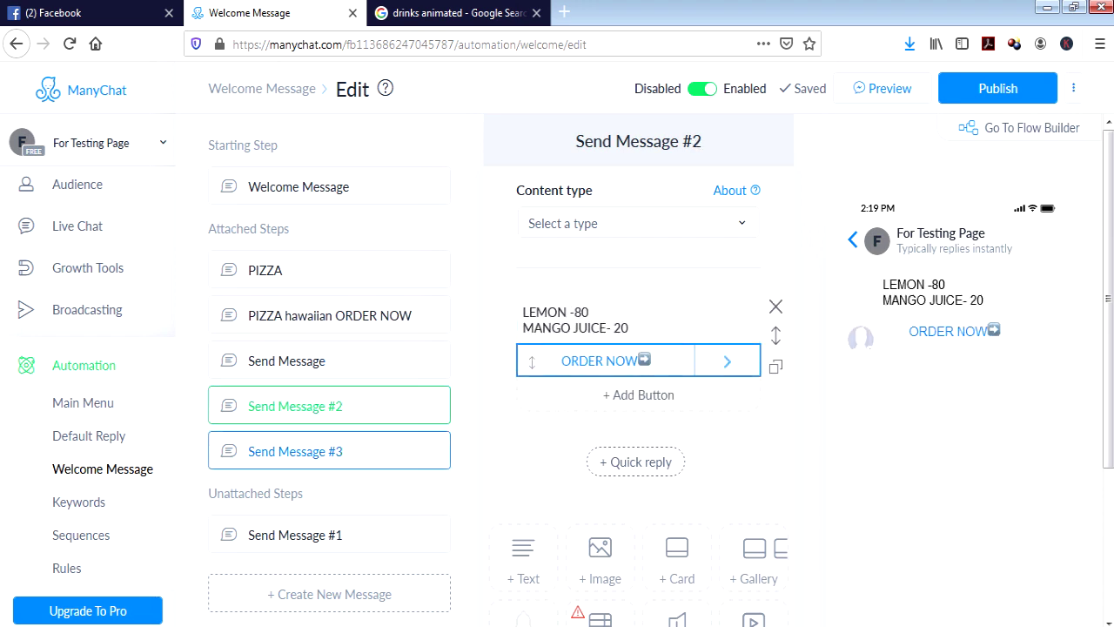
click(287, 360)
drag(625, 374, 522, 310)
key(ctrl+c)
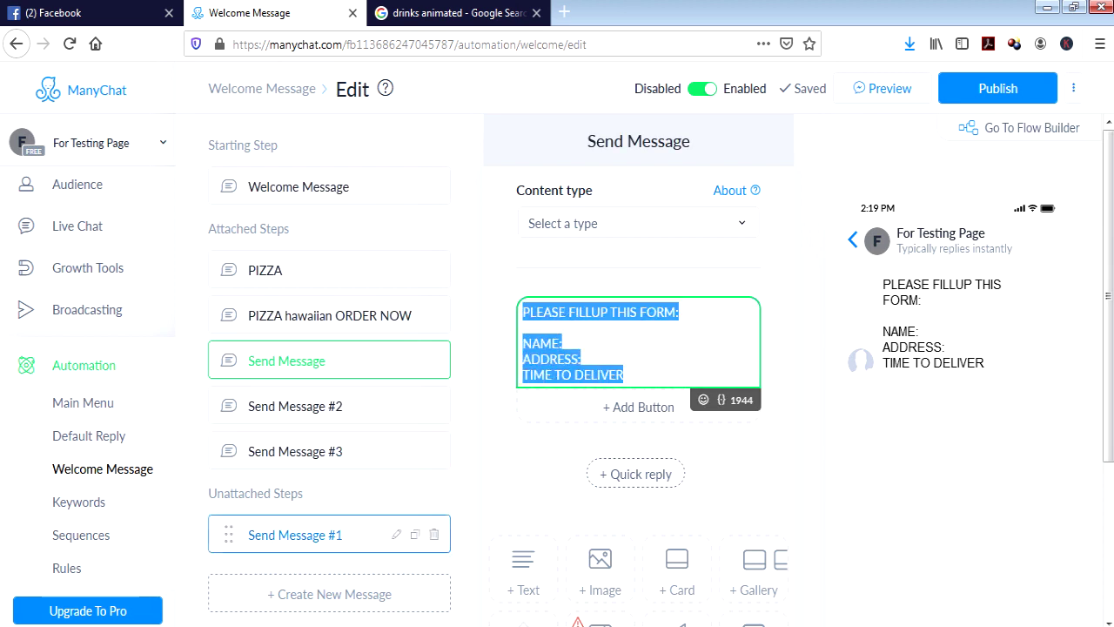
click(295, 535)
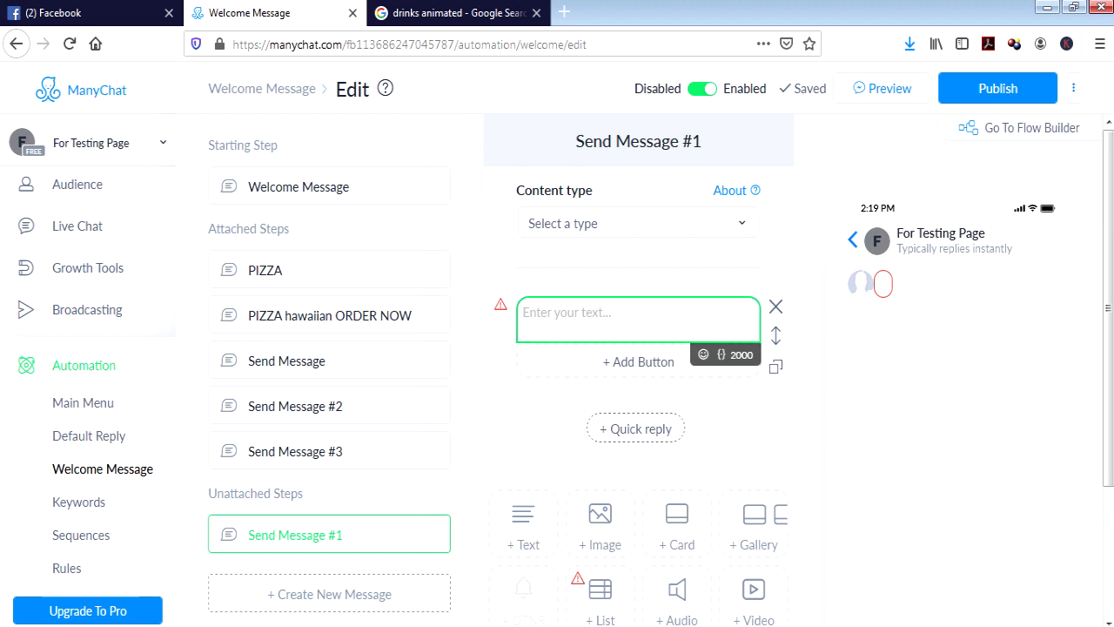
key(ctrl+v)
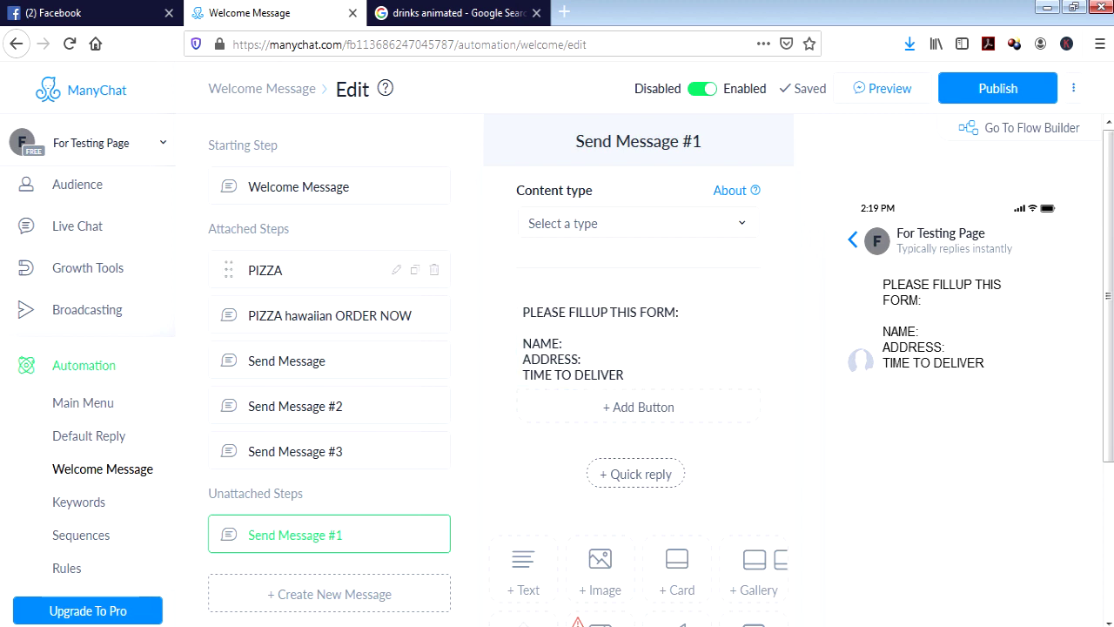
Set the Welcome Message's Our Website button to open a website.
click(287, 270)
click(331, 186)
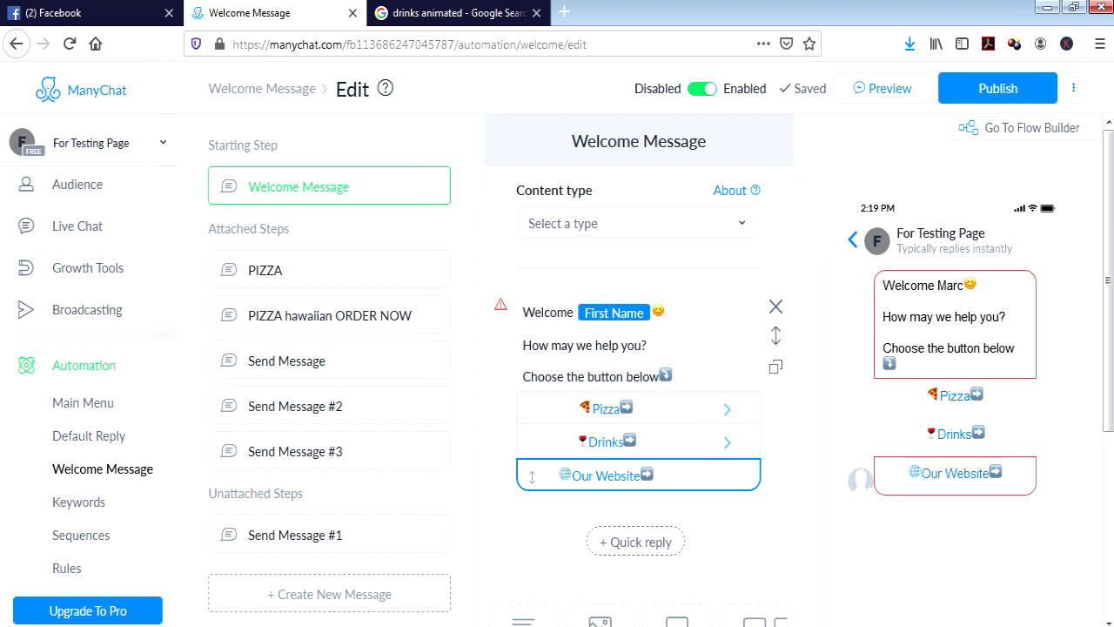
click(527, 474)
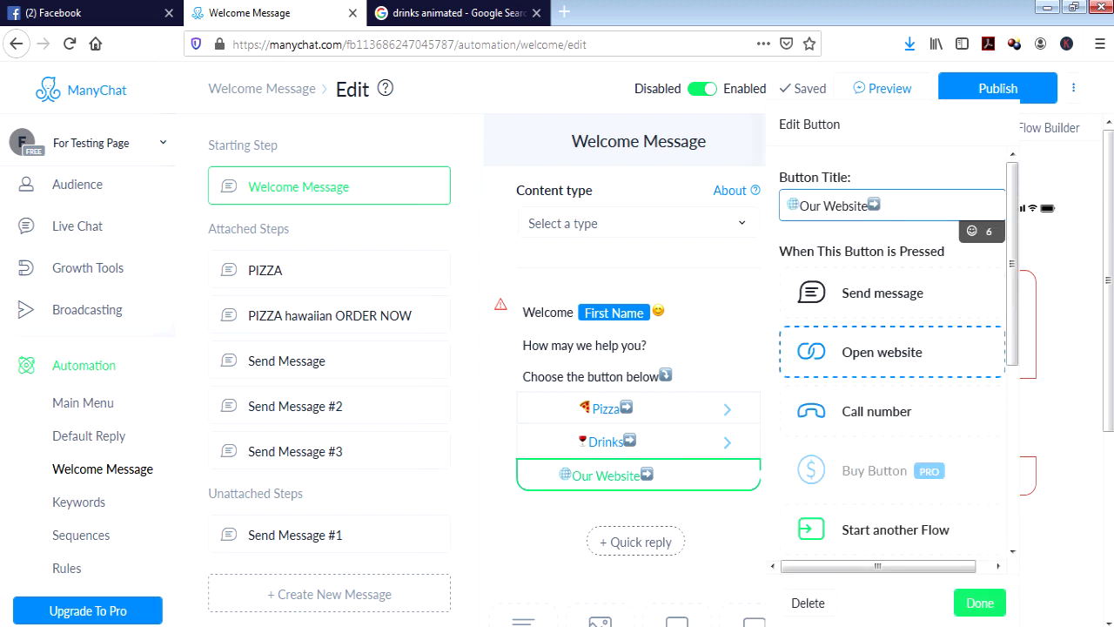
click(882, 351)
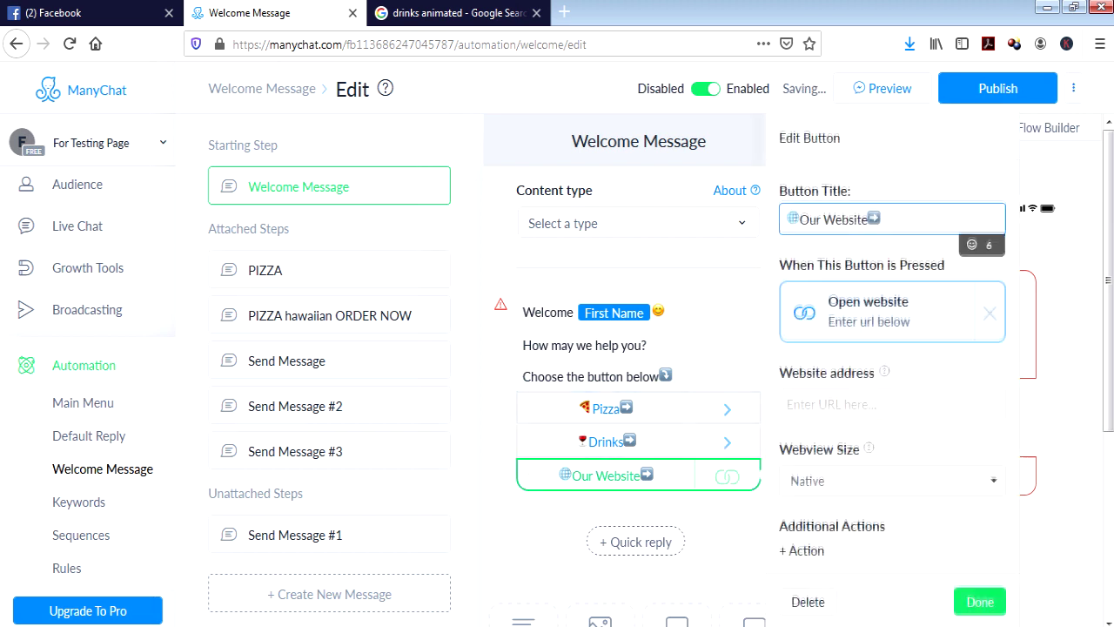
click(891, 404)
text(www)
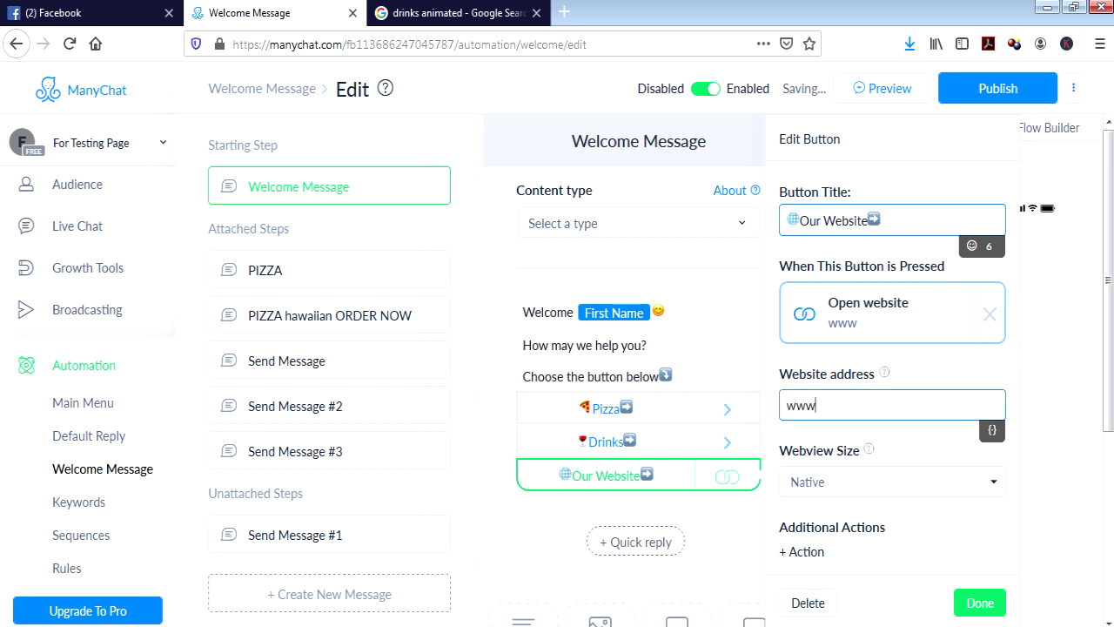
text(.facebook)
text(com)
key(BackSpace)
key(BackSpace)
key(BackSpace)
text(.com)
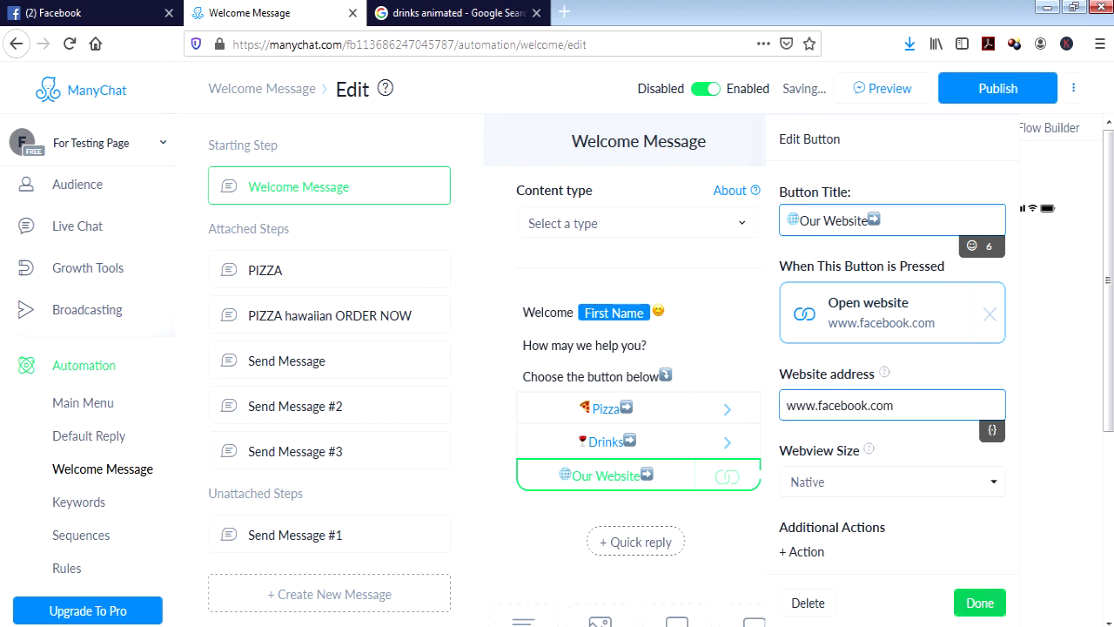
click(979, 602)
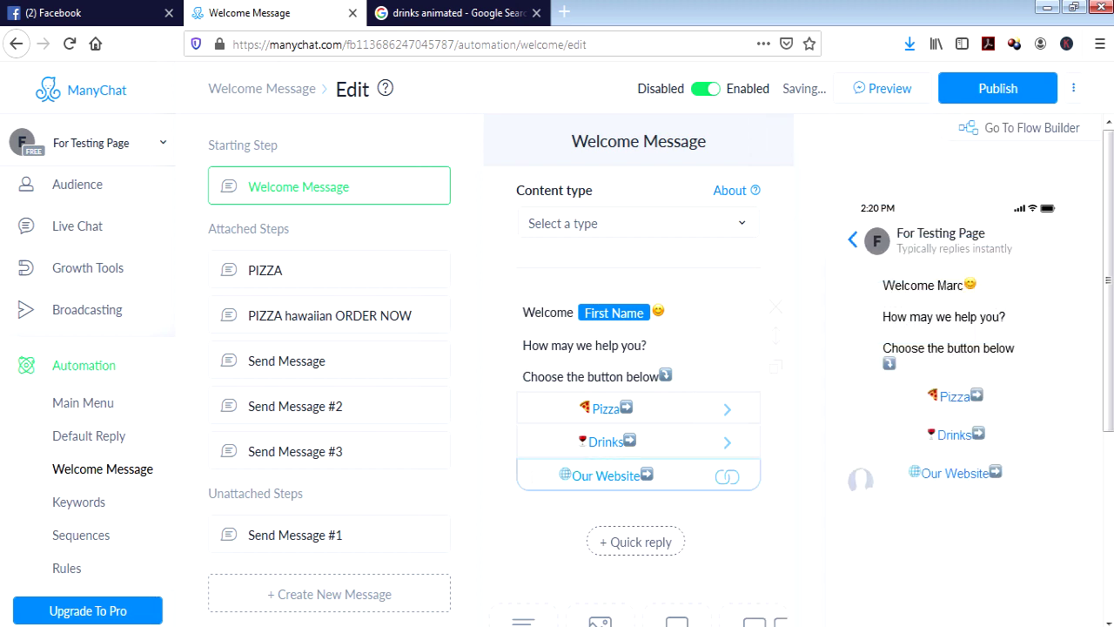
click(607, 475)
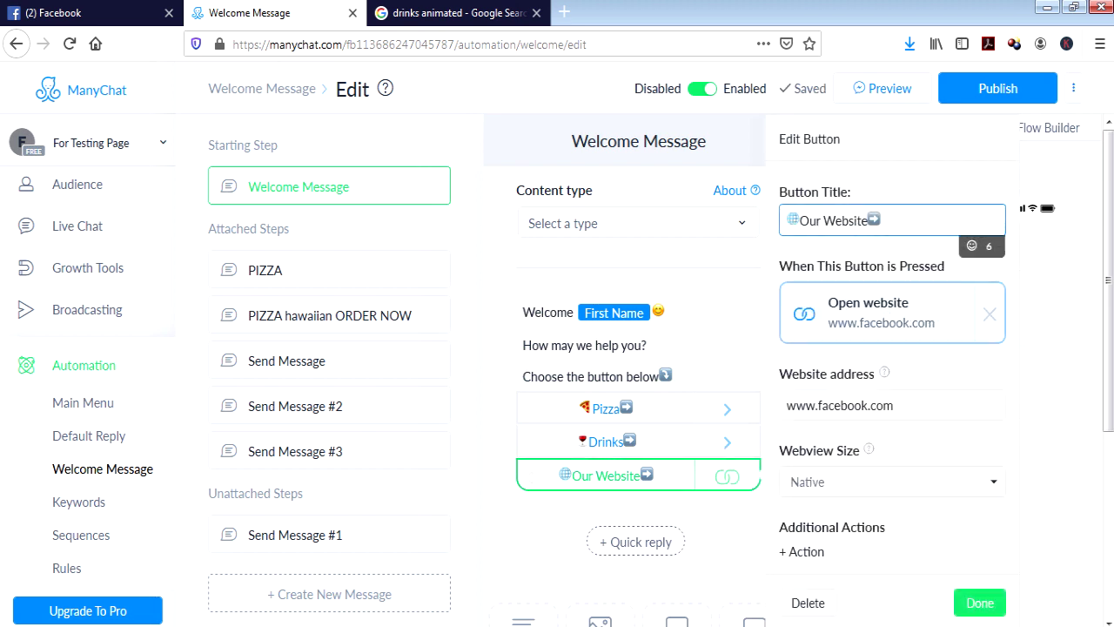
key(Escape)
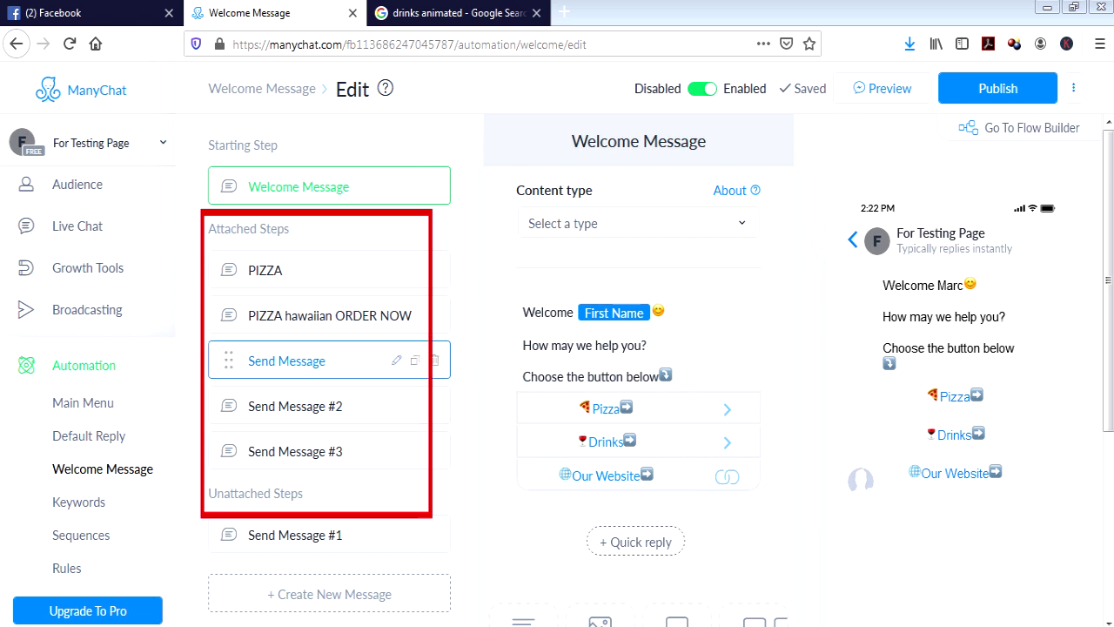
Rename the attached step Send Message as "ORDER FORM".
click(313, 360)
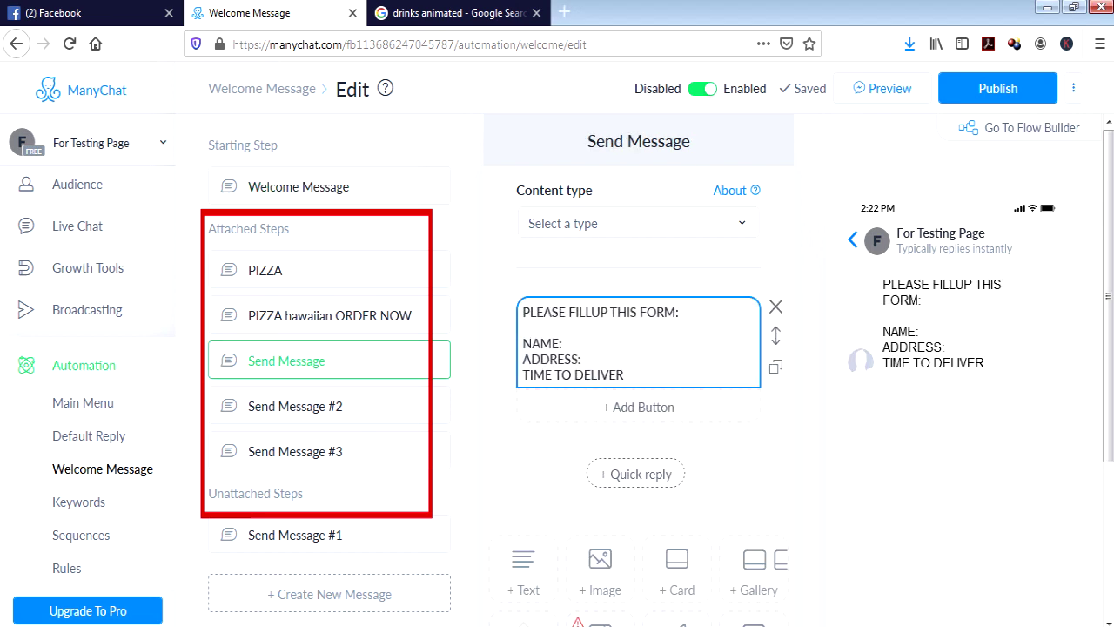
click(396, 361)
drag(325, 361, 248, 360)
text(OR)
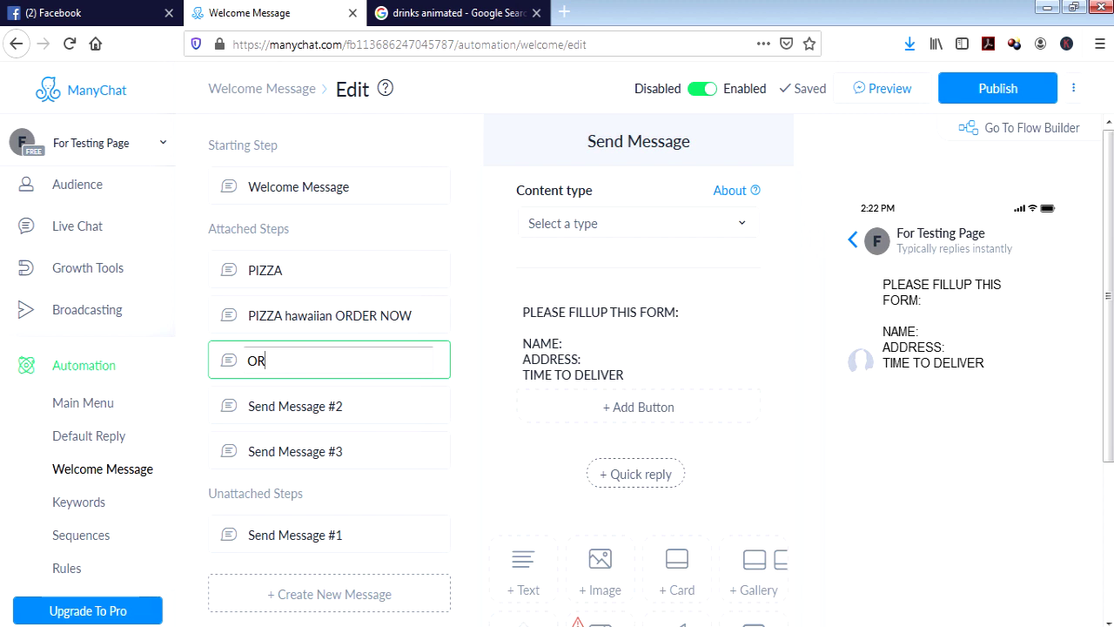
text(DER FORM)
key(Return)
Rename the attached step Send Message #2 as "DRINKS LIST".
click(296, 405)
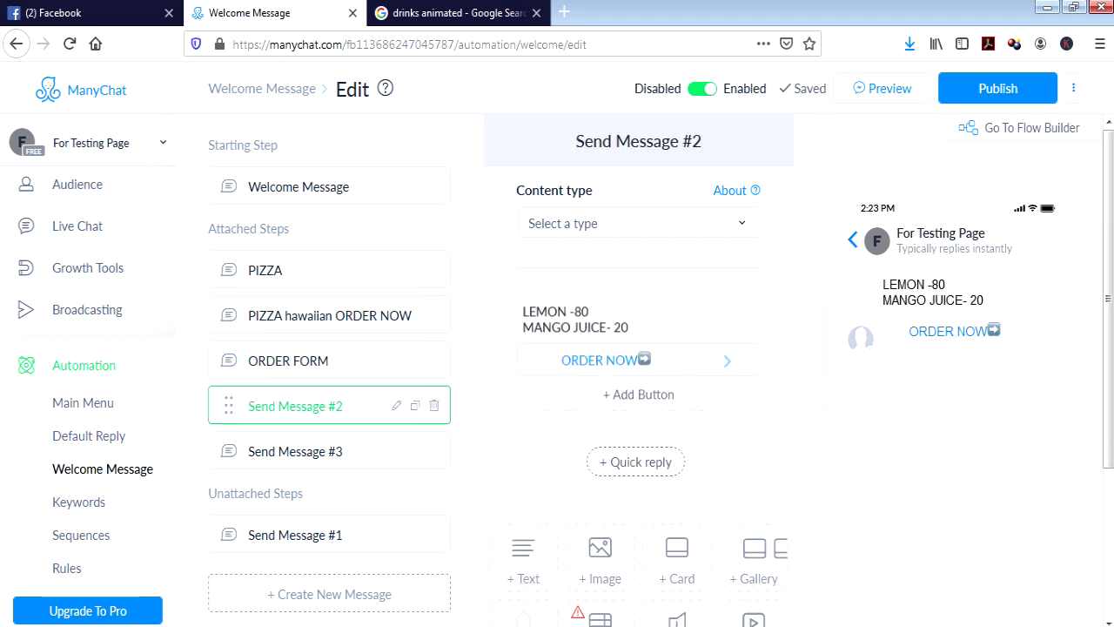
click(395, 406)
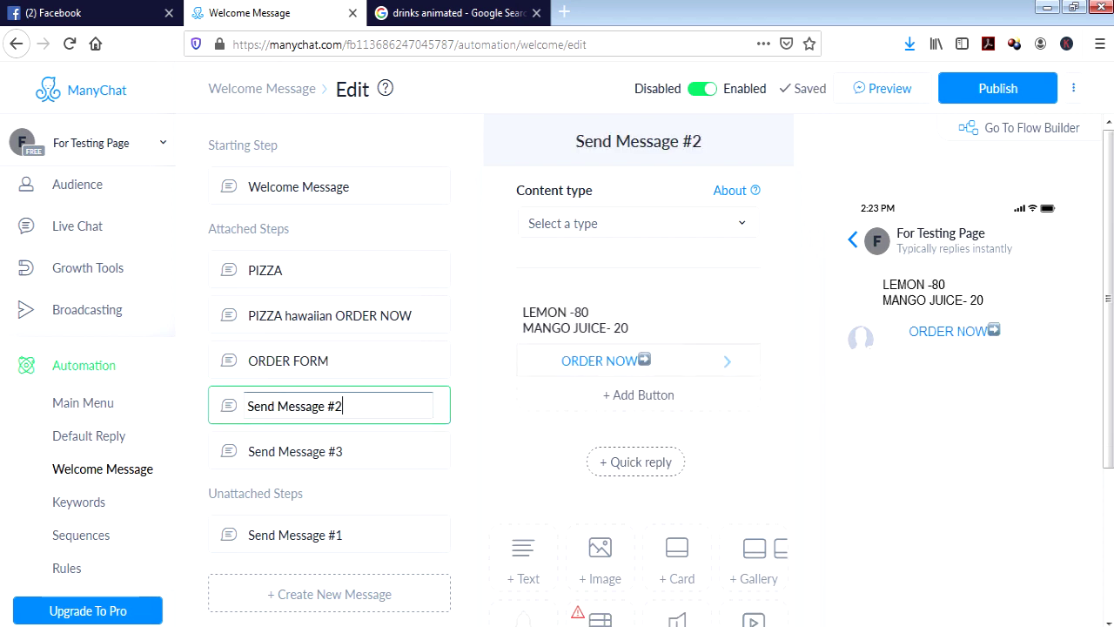
key(ctrl+a)
text(DRINDK)
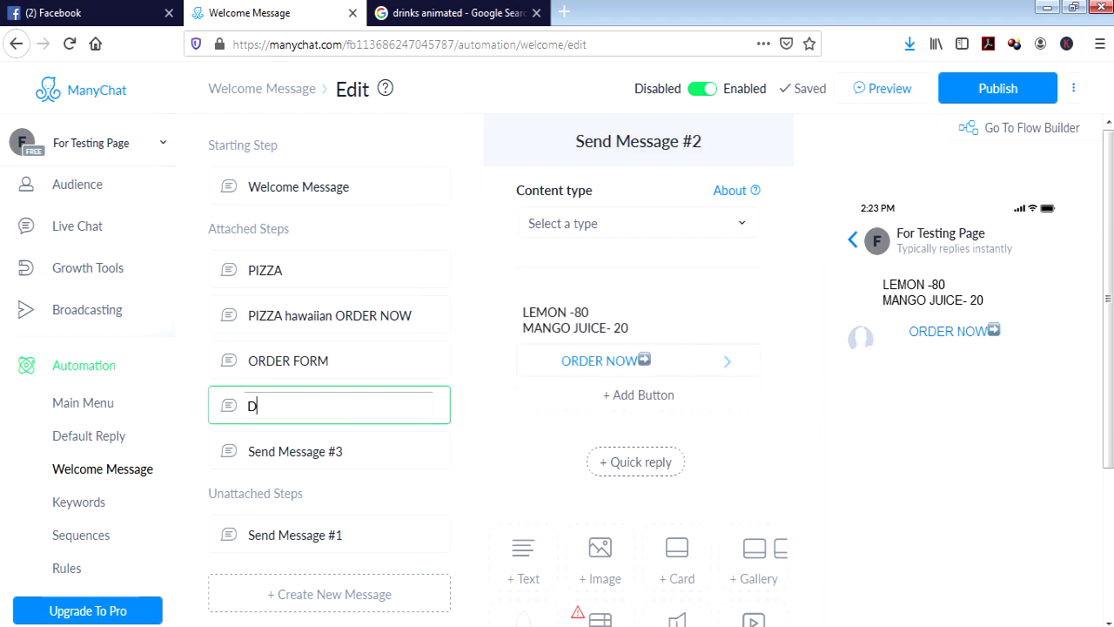
key(BackSpace)
key(BackSpace)
text(KS)
key(BackSpace)
key(BackSpace)
text(KS LIST)
key(Return)
Review the Welcome Message's Pizza and Drinks button targets and follow DRINKS LIST's ORDER NOW button to its message and available content blocks.
click(295, 451)
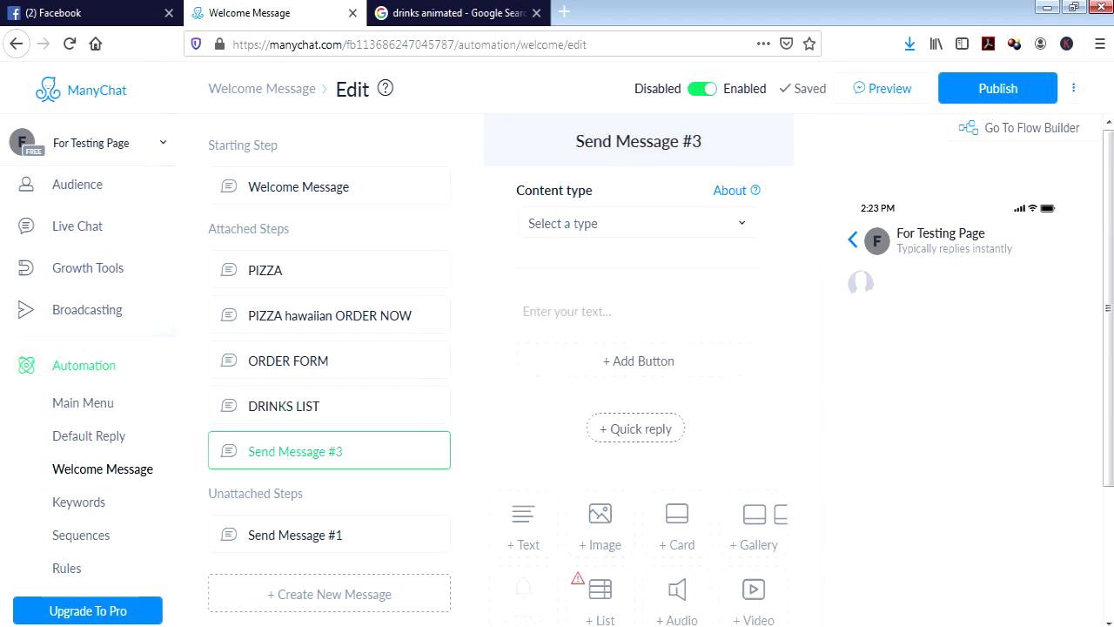
click(298, 186)
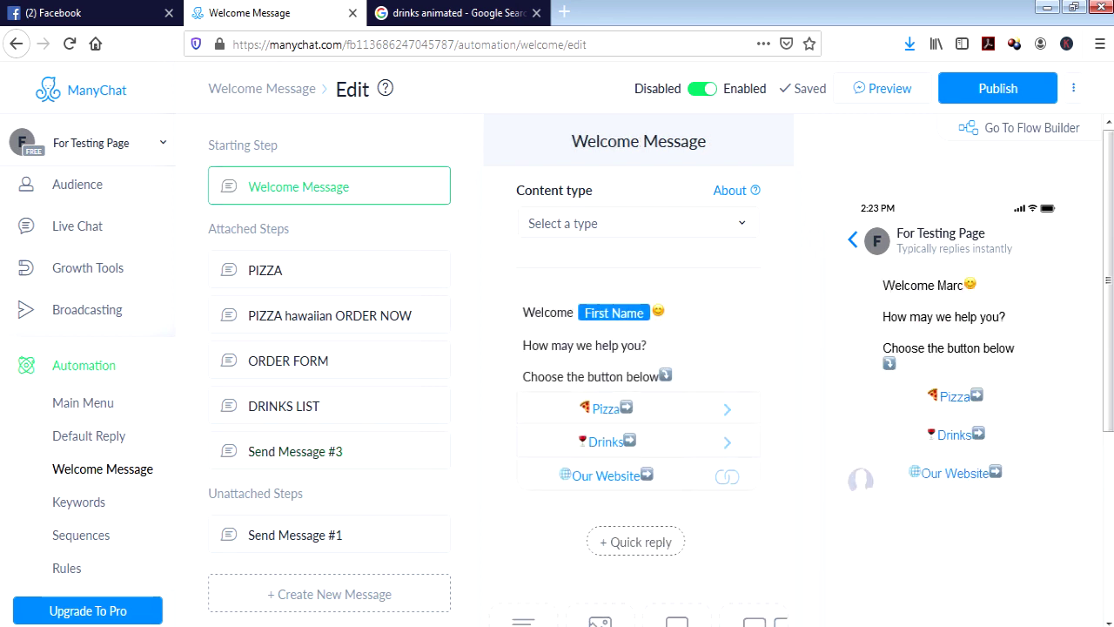
scroll(532, 299, down, 2)
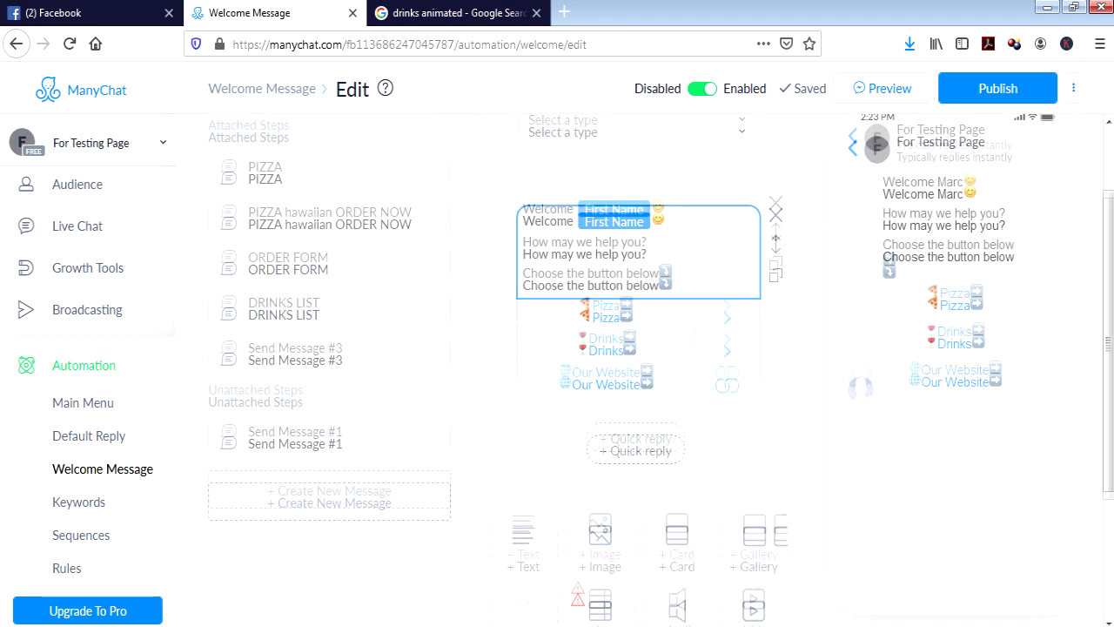
click(532, 299)
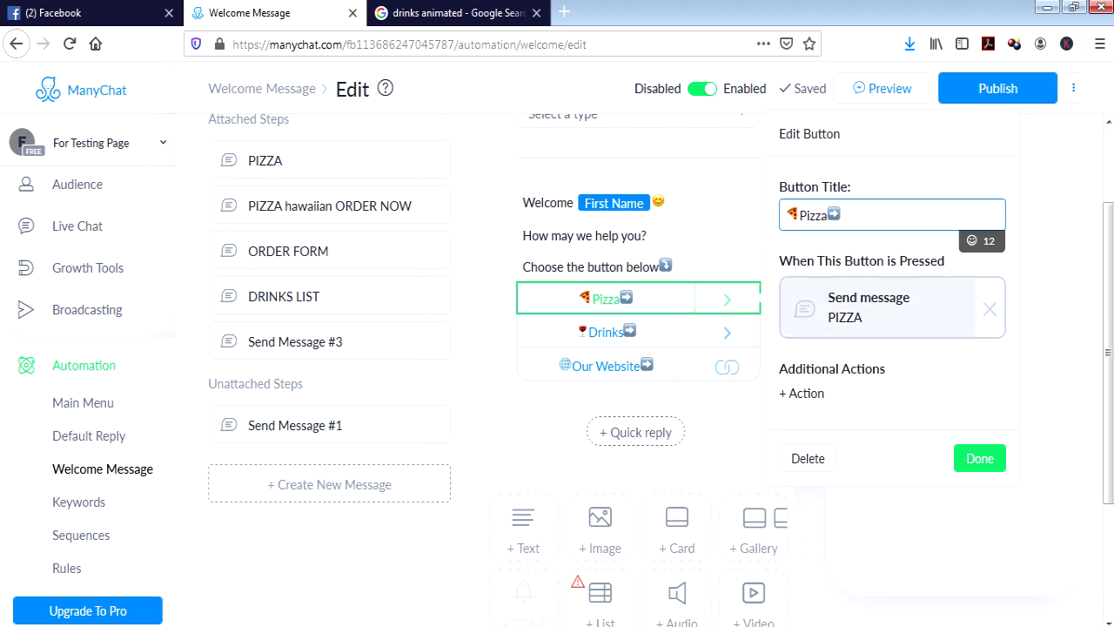
click(533, 330)
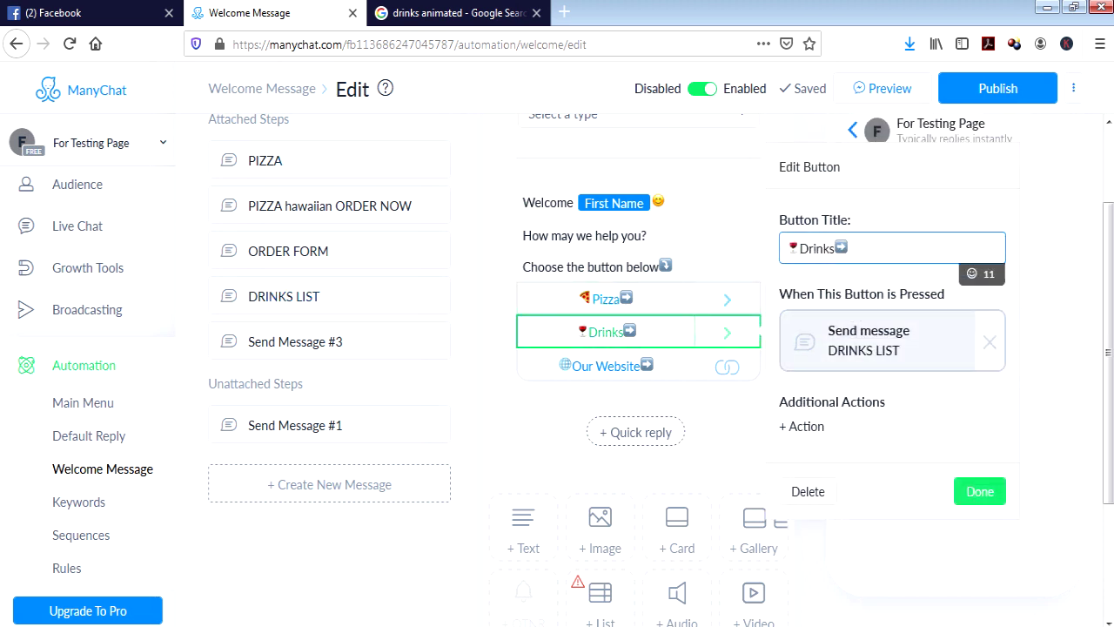
click(868, 339)
click(532, 361)
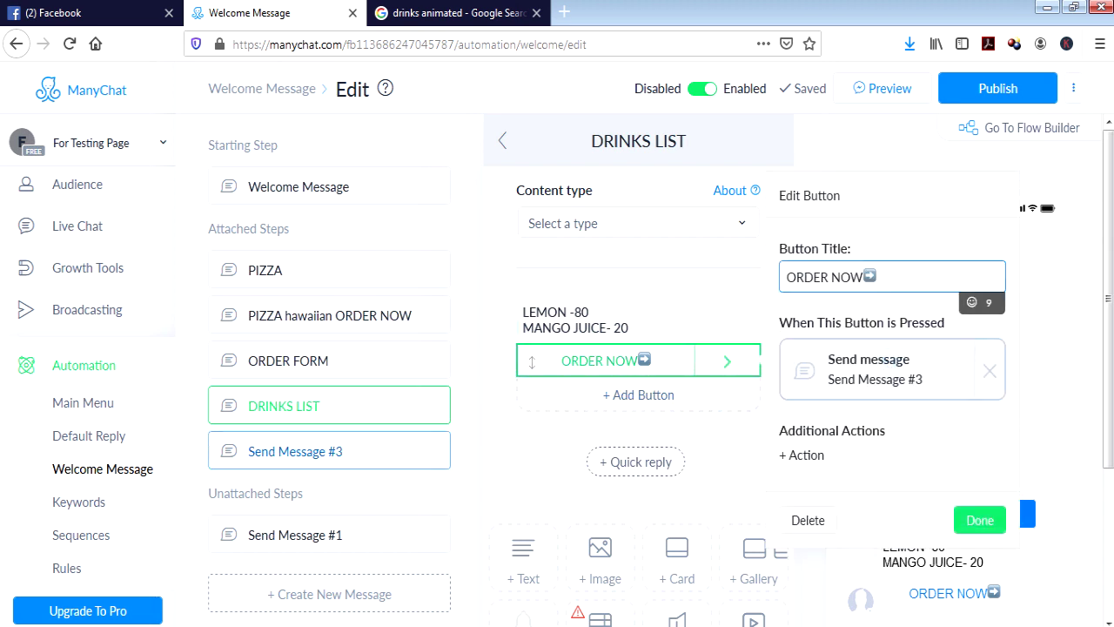
click(868, 367)
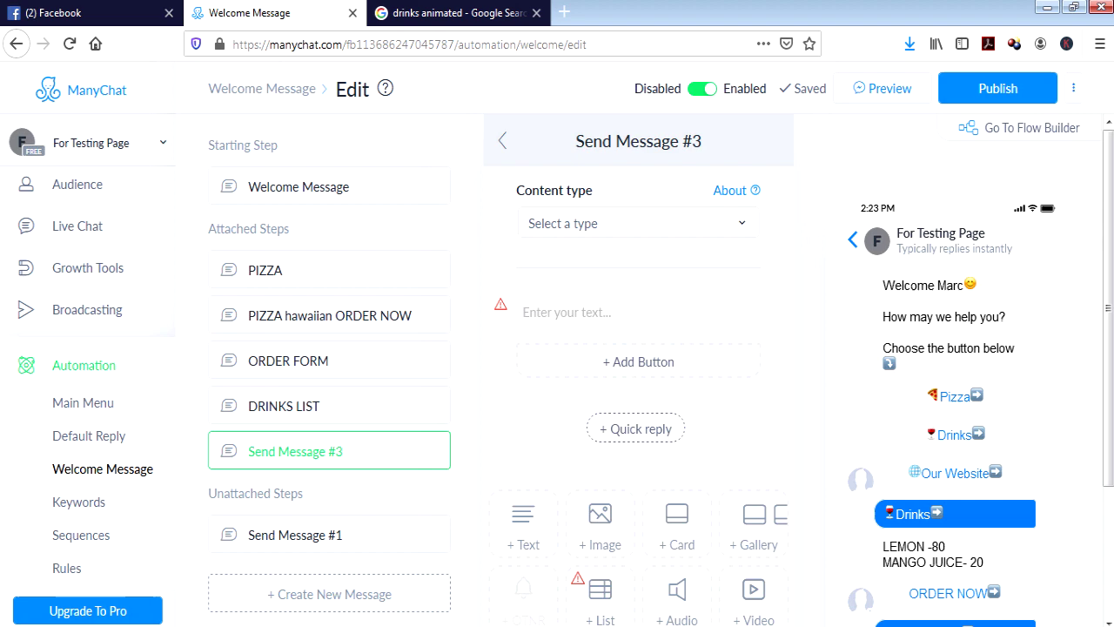
scroll(757, 438, down, 2)
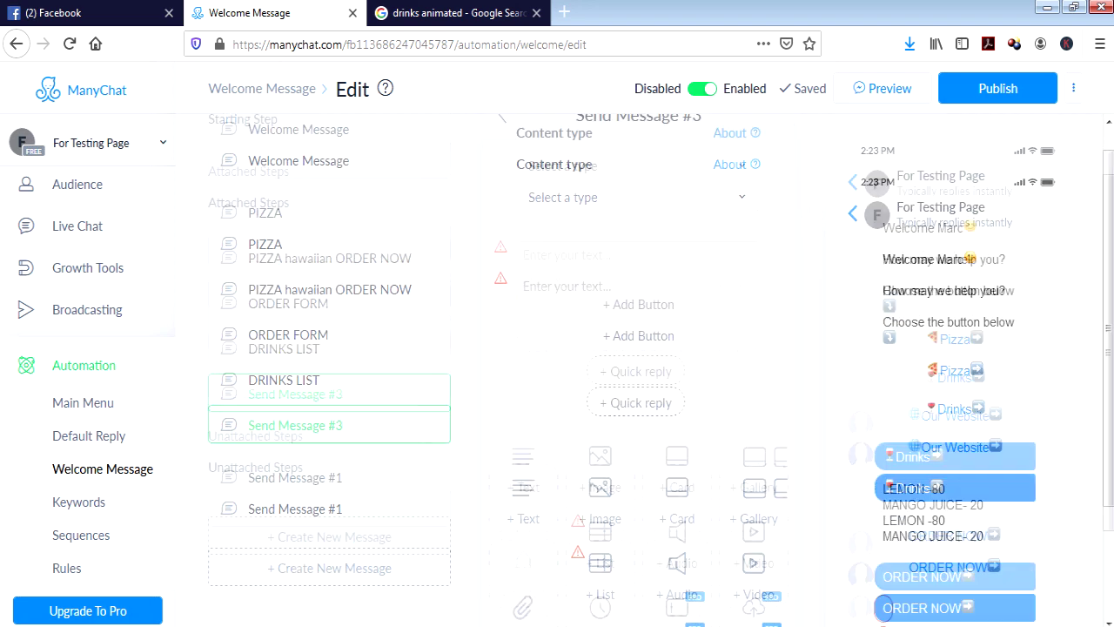
scroll(758, 438, up, 2)
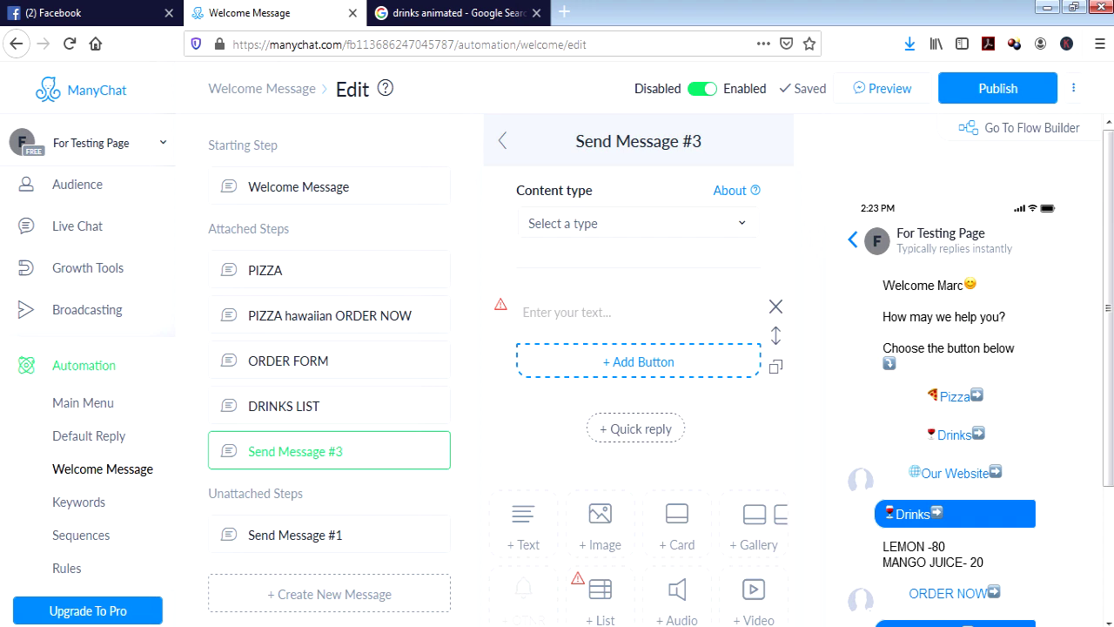
click(638, 312)
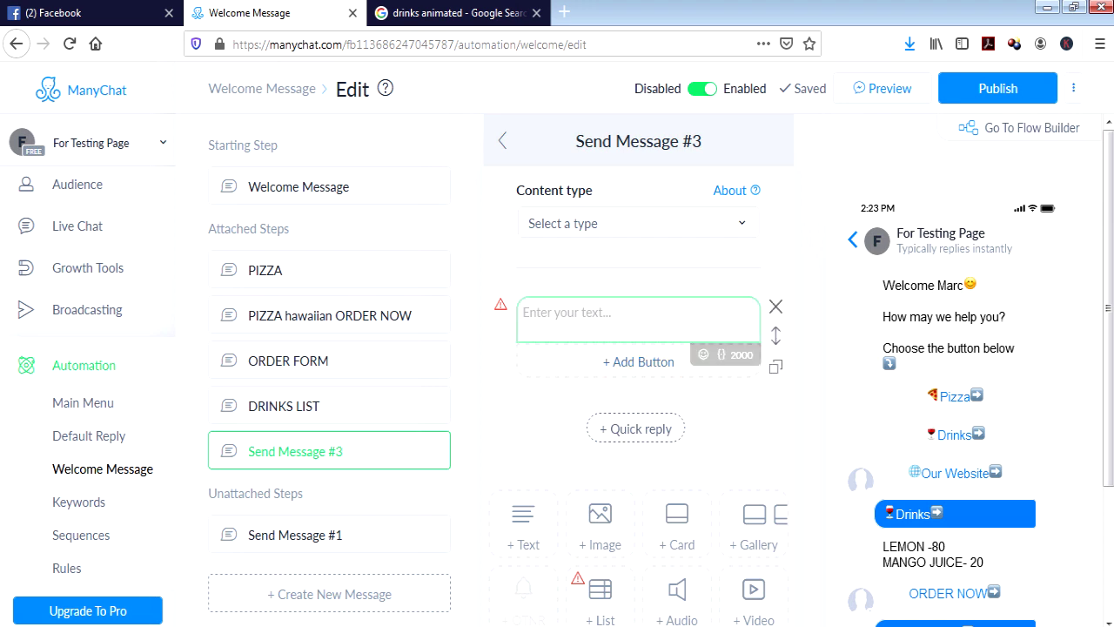
scroll(638, 366, down, 2)
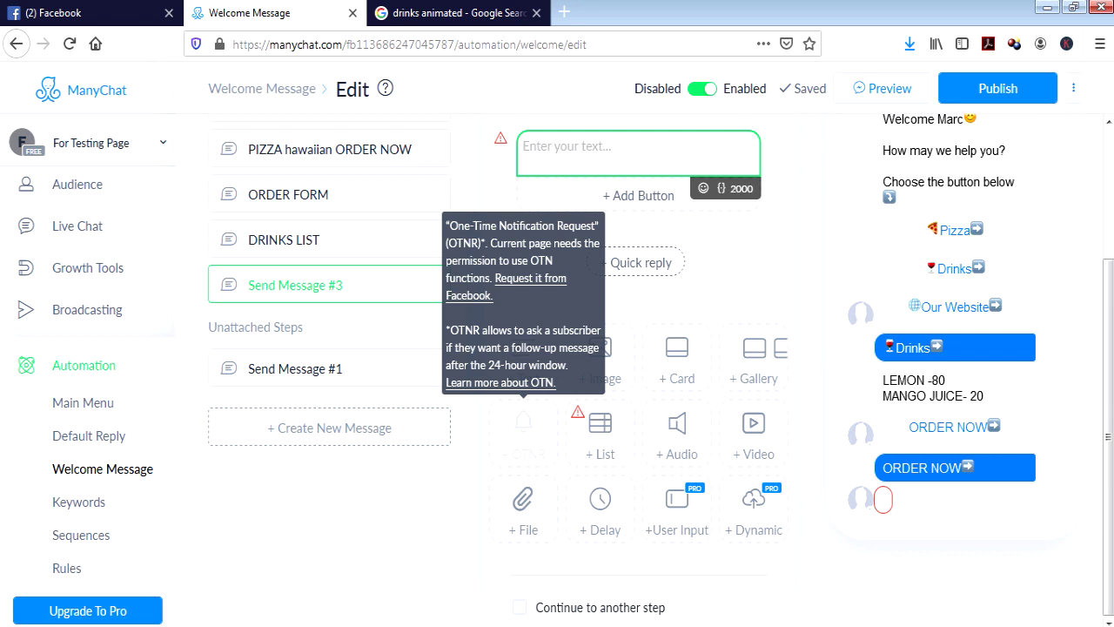
scroll(635, 348, up, 5)
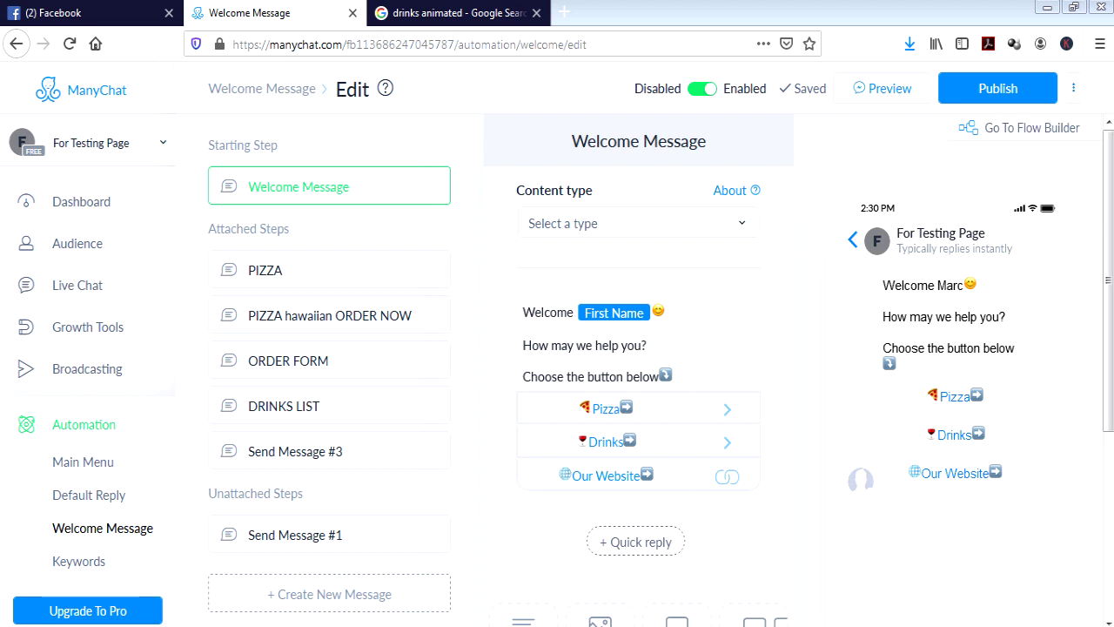
Switch to the Multidevista page and examine its Main Menu, taking the preview back from Our Services to See What We Have.
click(90, 142)
scroll(87, 392, down, 1)
scroll(87, 391, down, 3)
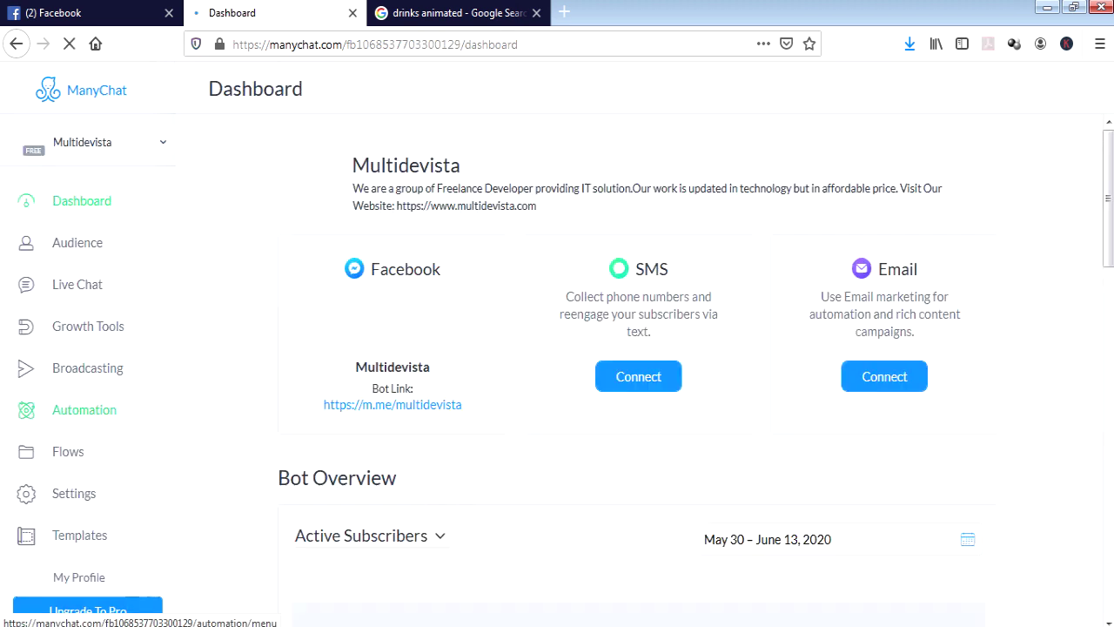
scroll(79, 517, down, 1)
click(83, 350)
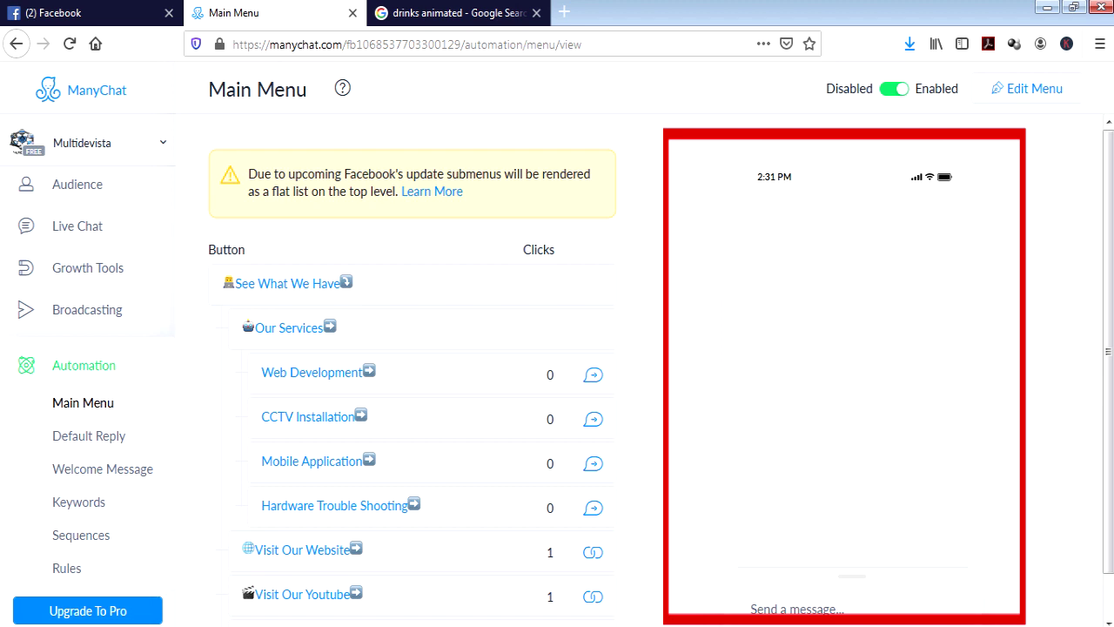
scroll(246, 540, down, 1)
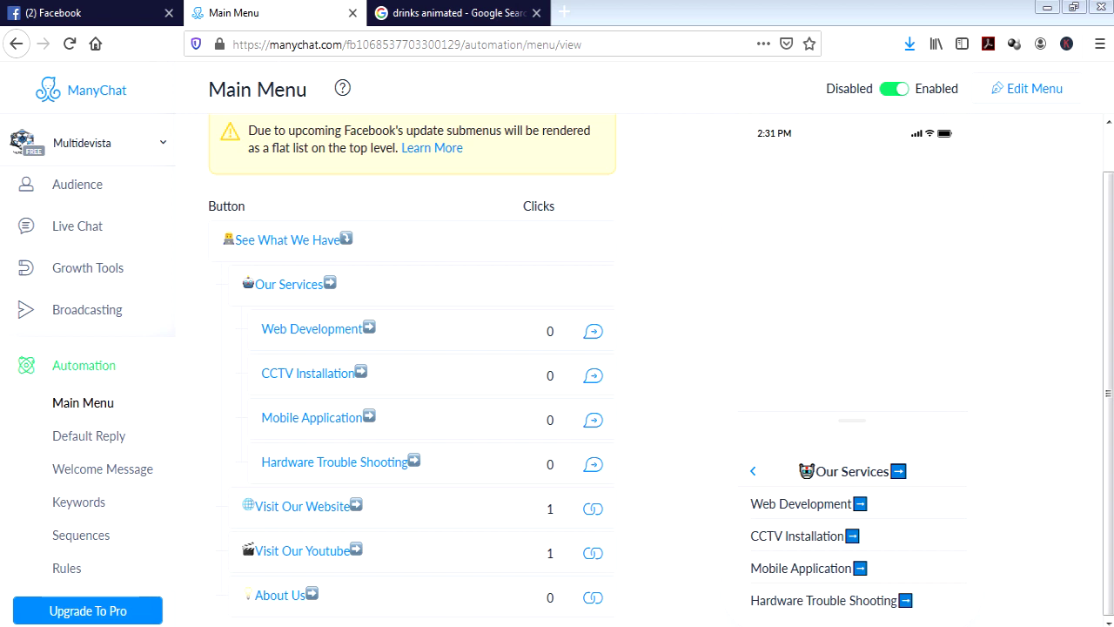
click(753, 470)
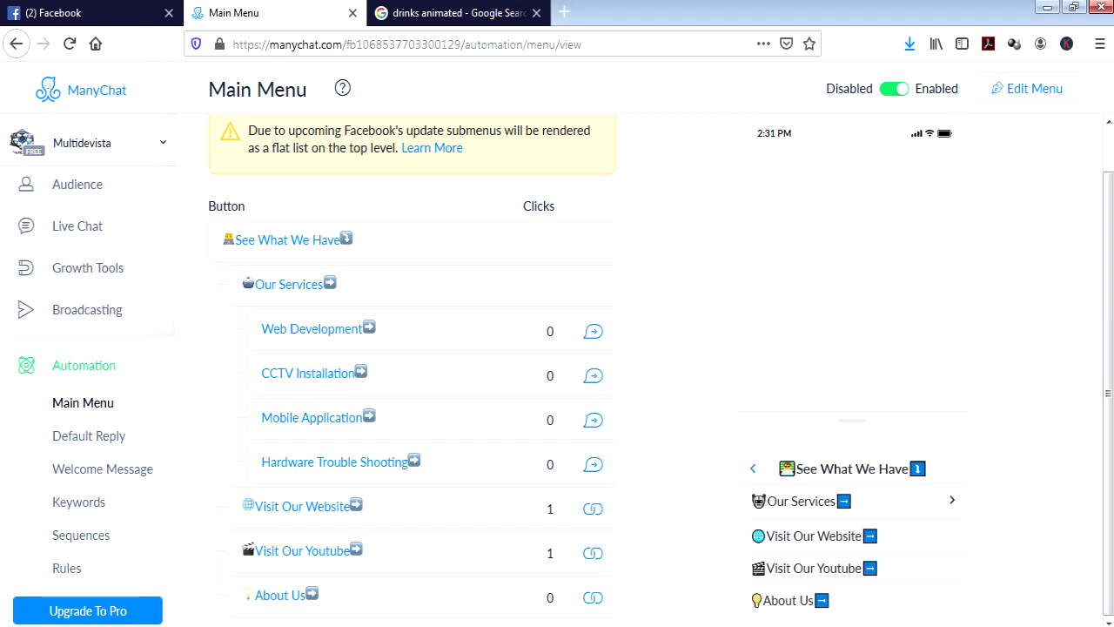